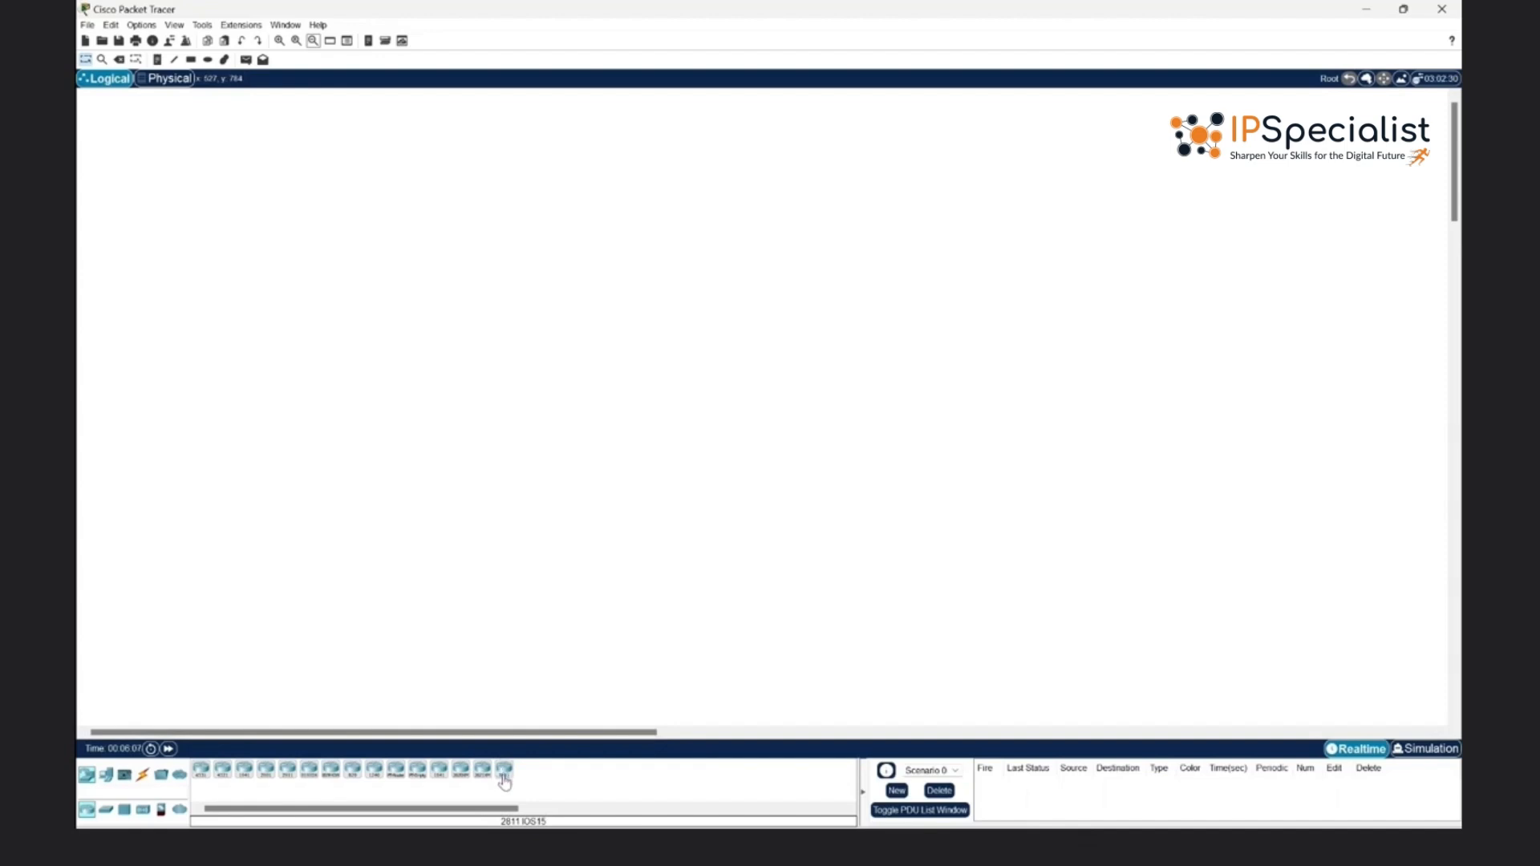
- Place three 2811 routers in a triangle, two level with each other and the third centred above them
{"action": "left_click", "coordinate": [504, 771]}
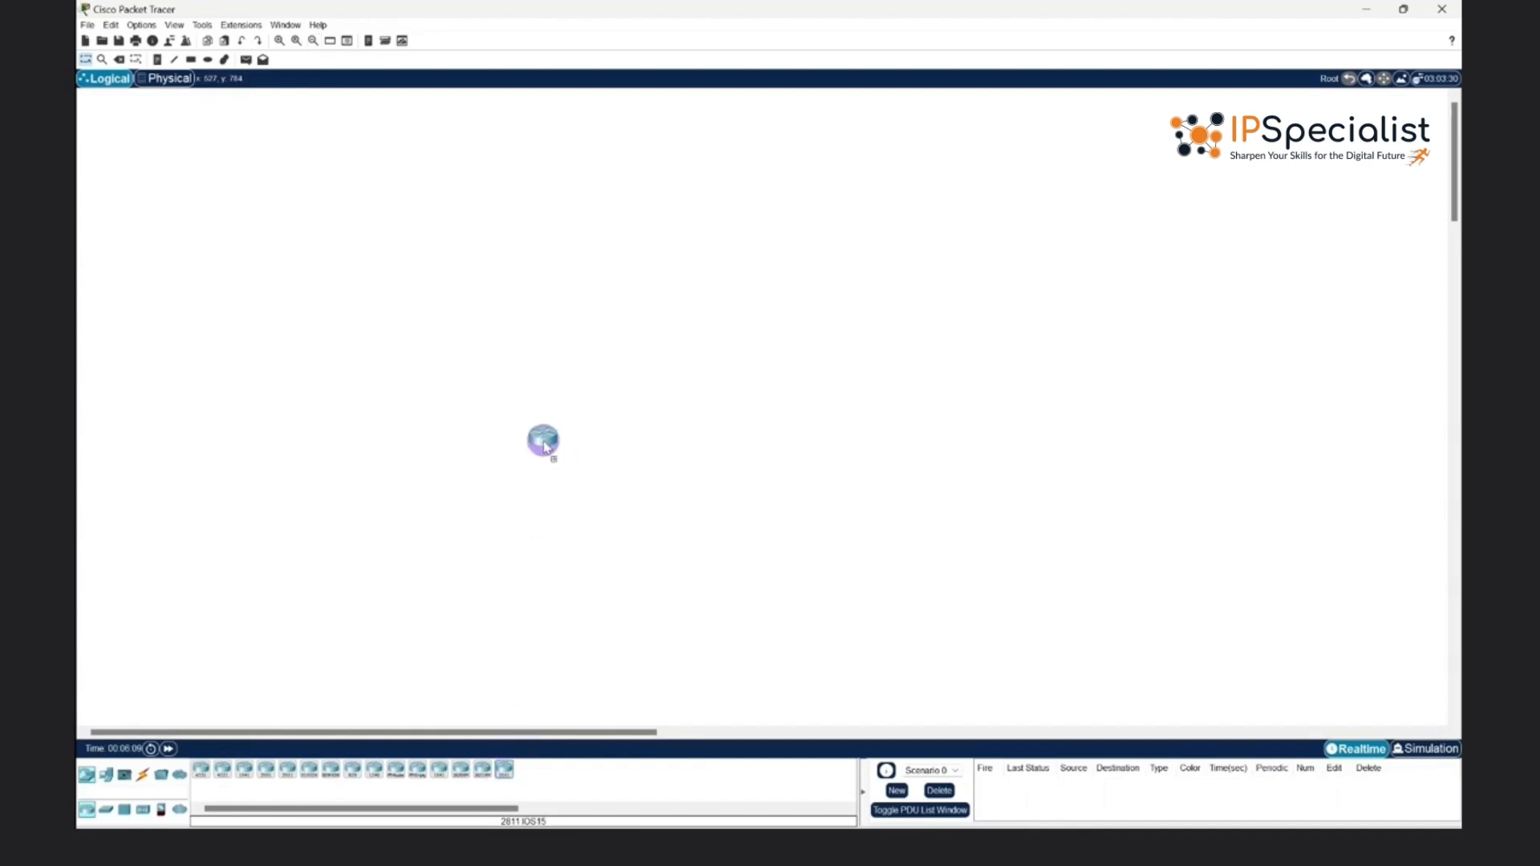
{"action": "left_click", "coordinate": [544, 427]}
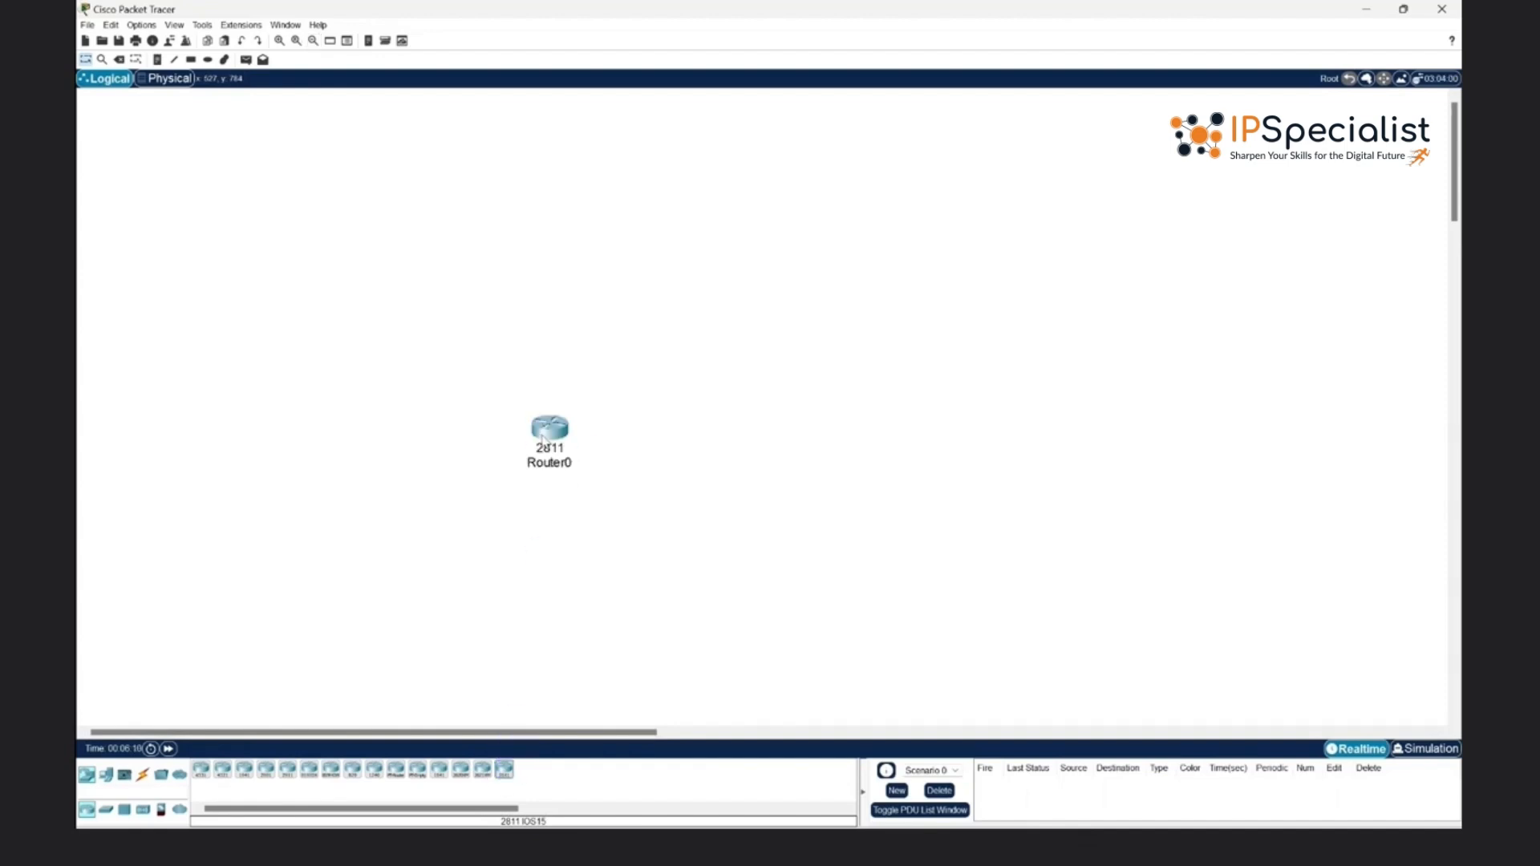
{"action": "left_click", "coordinate": [512, 768]}
{"action": "left_click", "coordinate": [776, 440]}
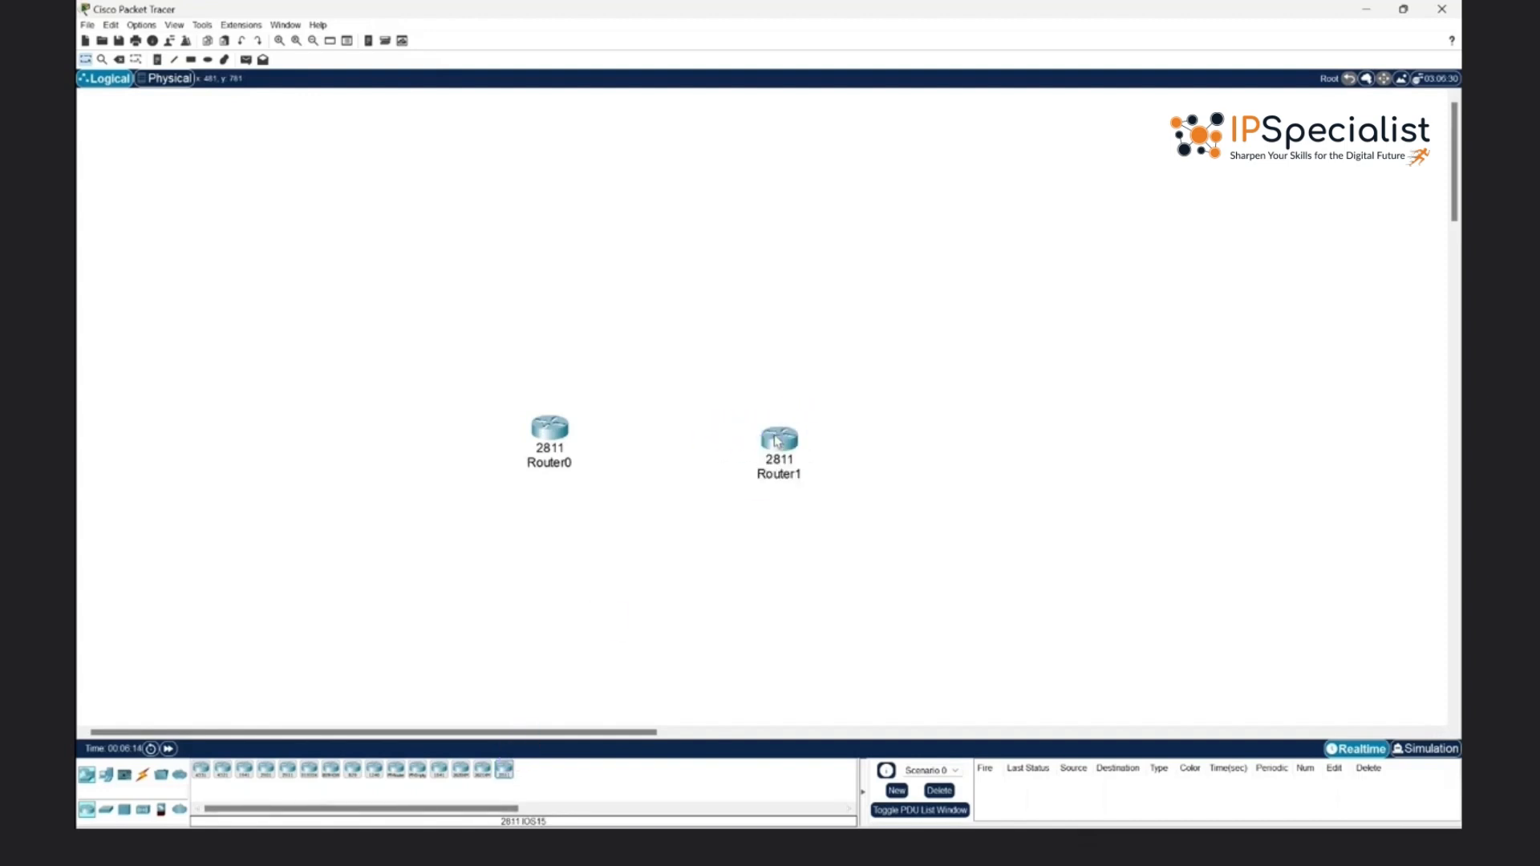
{"action": "left_click_drag", "start_coordinate": [776, 440], "coordinate": [816, 426]}
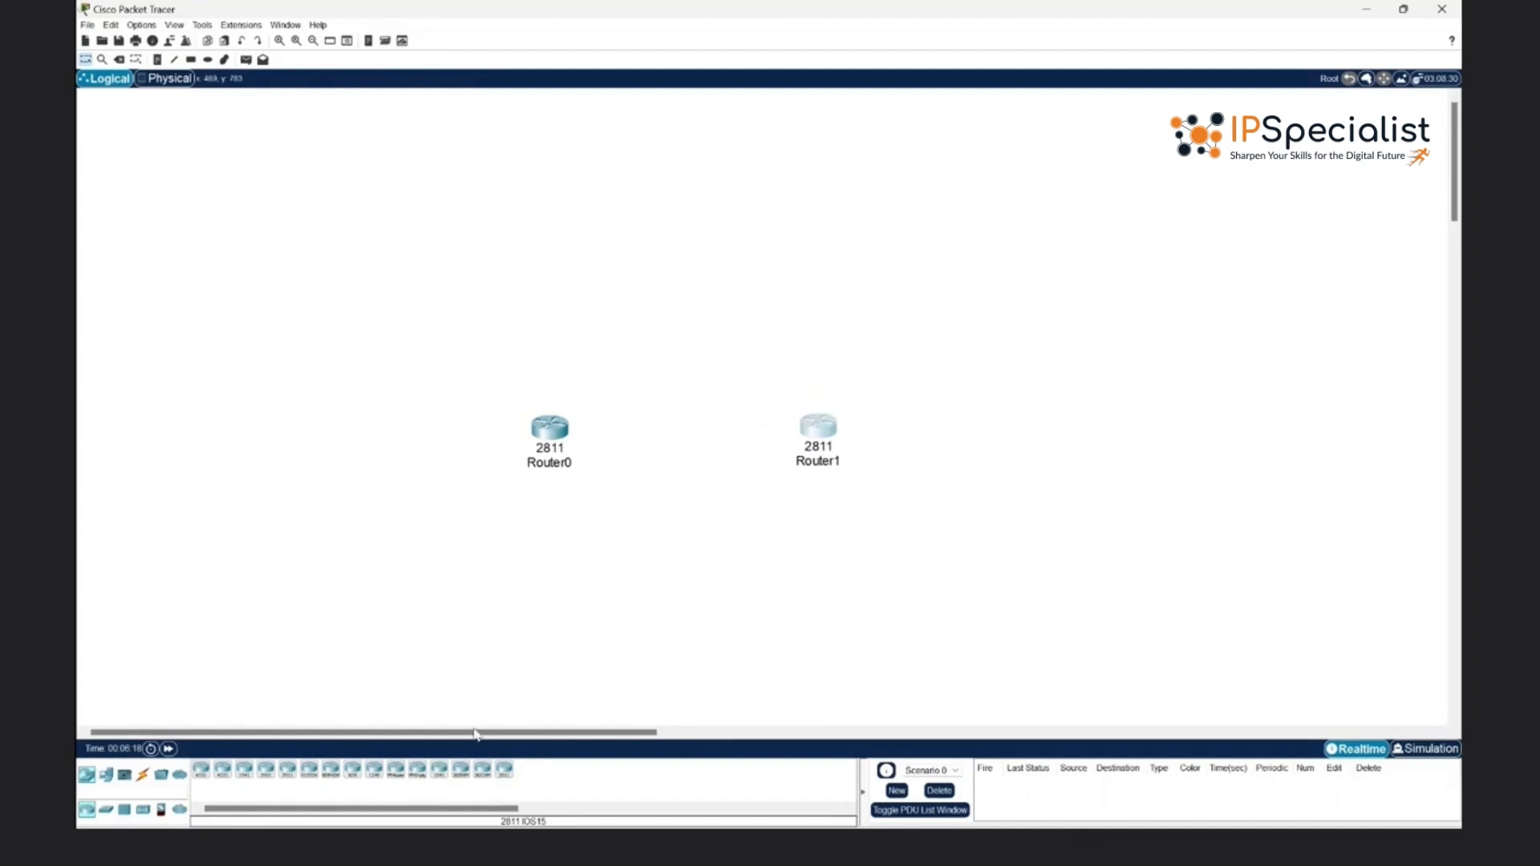
{"action": "left_click", "coordinate": [504, 769]}
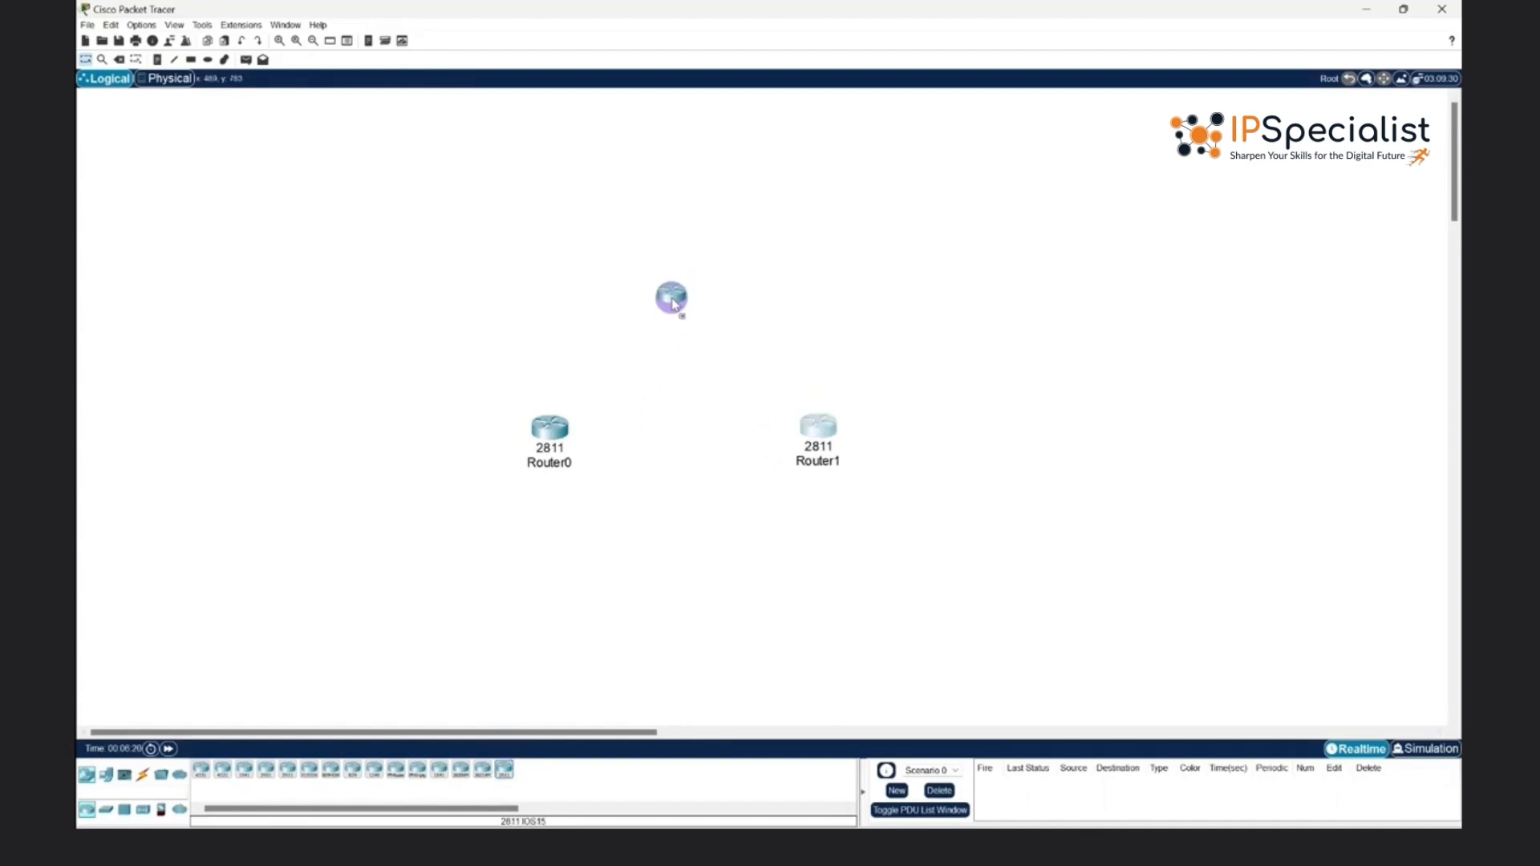
{"action": "left_click", "coordinate": [680, 294]}
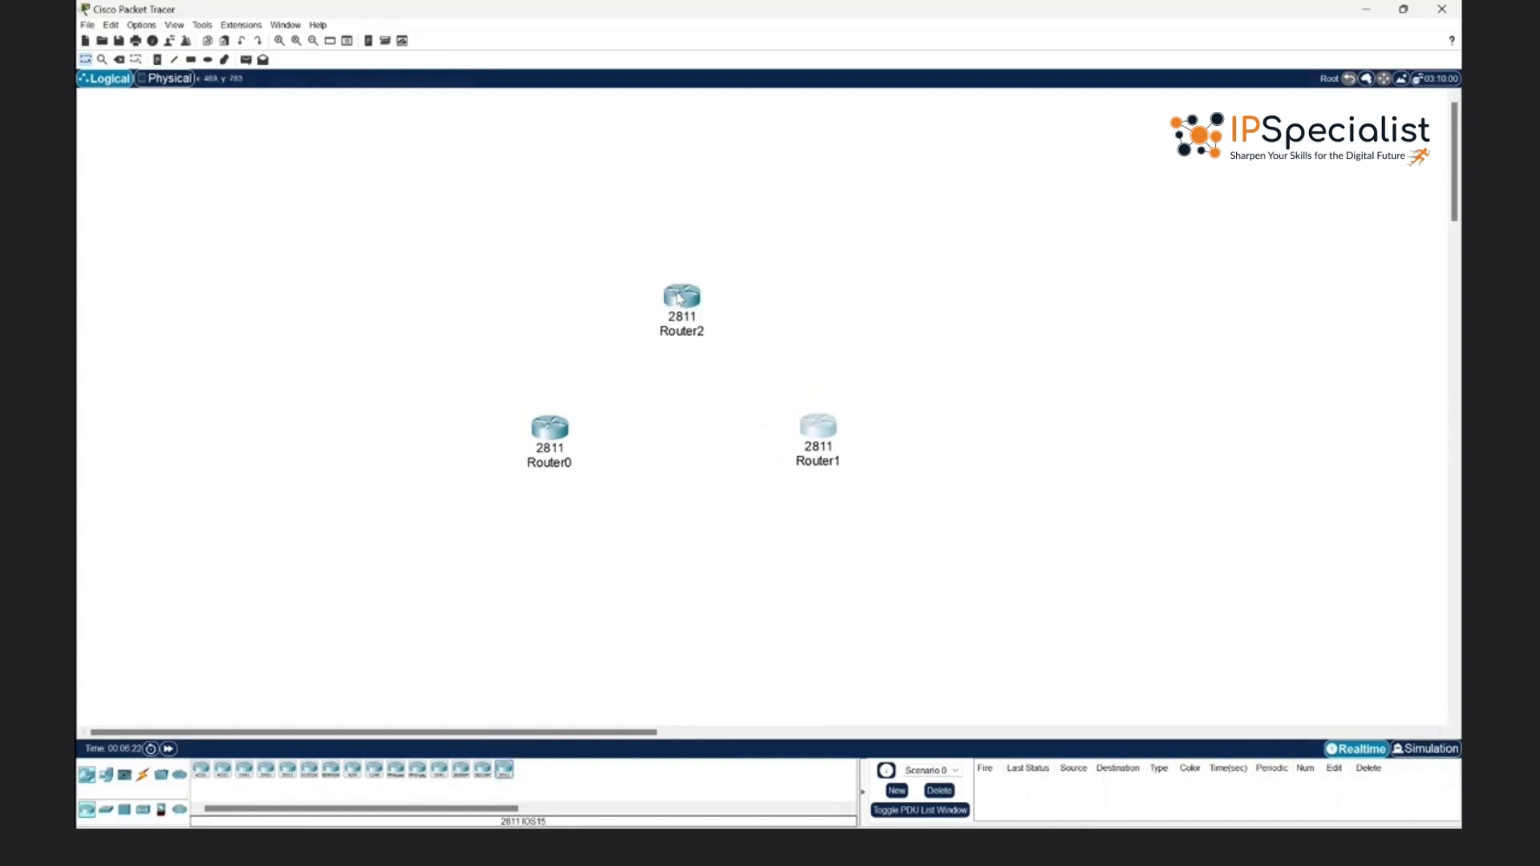
{"action": "left_click", "coordinate": [659, 427]}
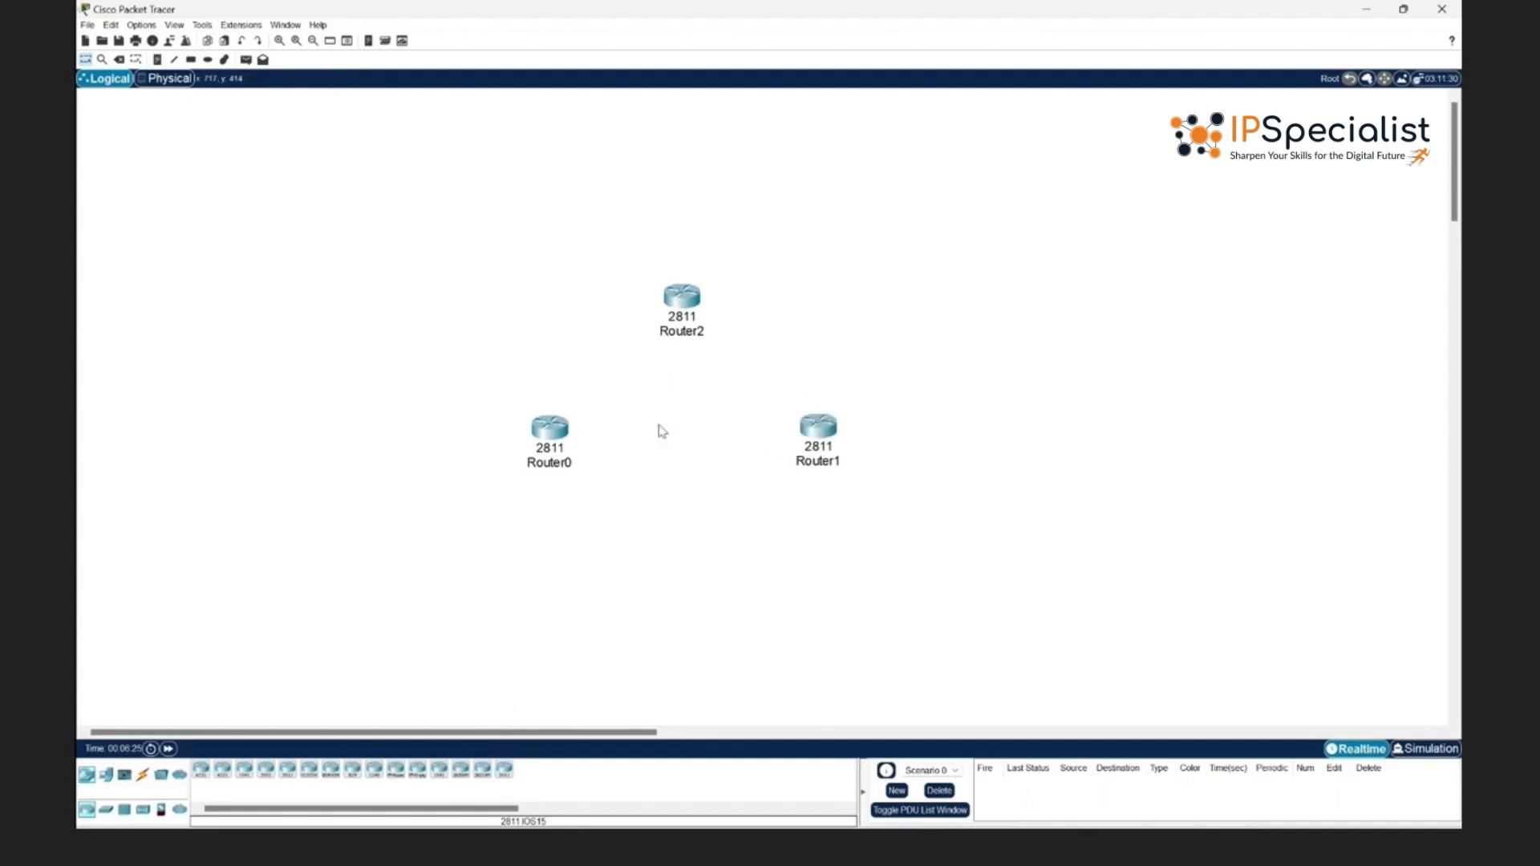
- Add two 2960 switches, one below Router0 and one below Router1
{"action": "scroll", "coordinate": [660, 430], "scroll_direction": "down", "scroll_amount": 5}
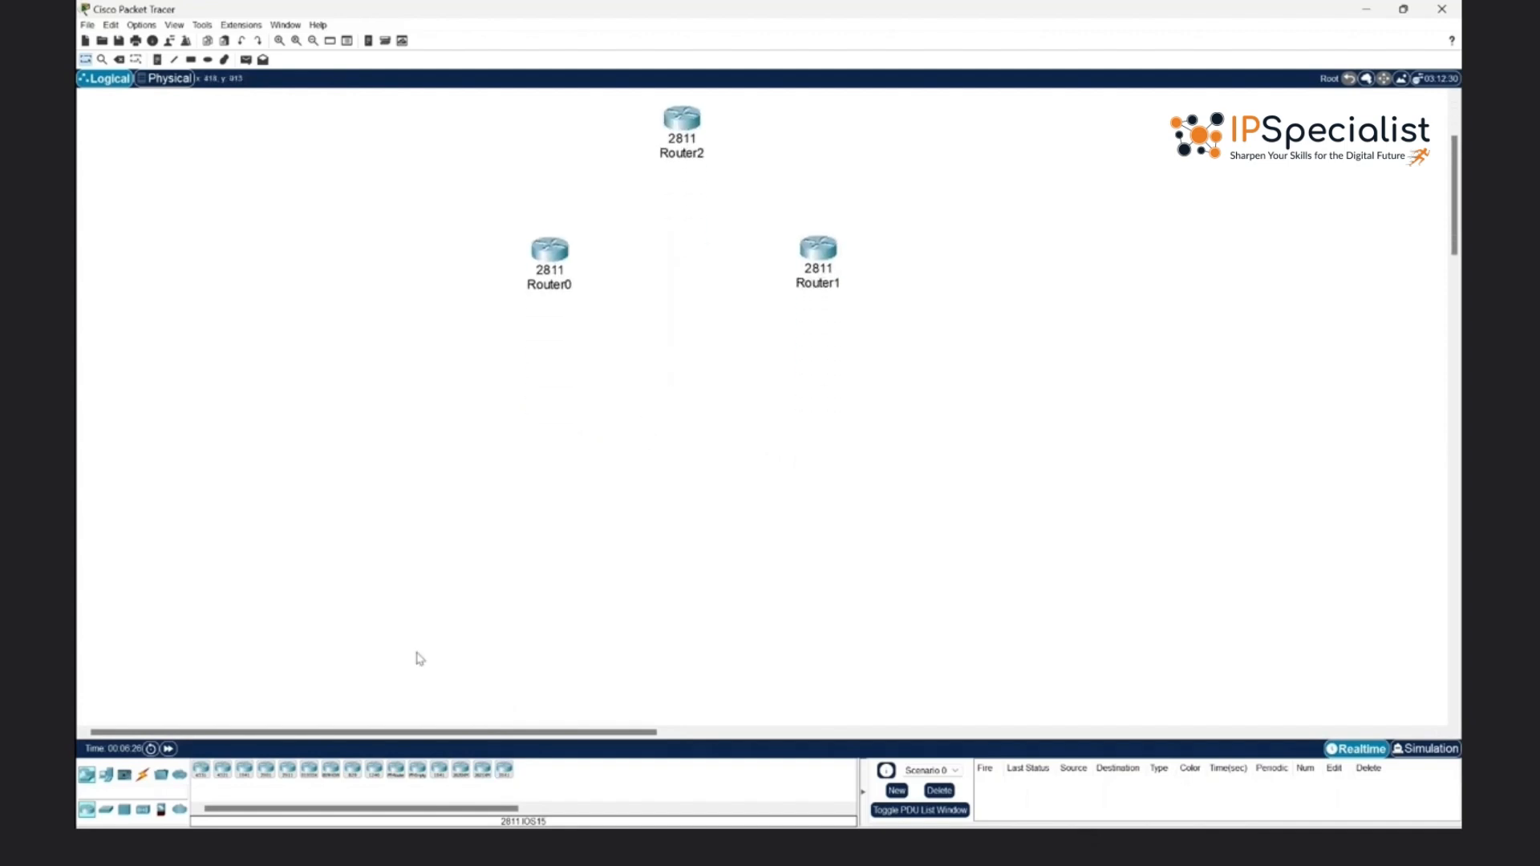
{"action": "left_click", "coordinate": [105, 809]}
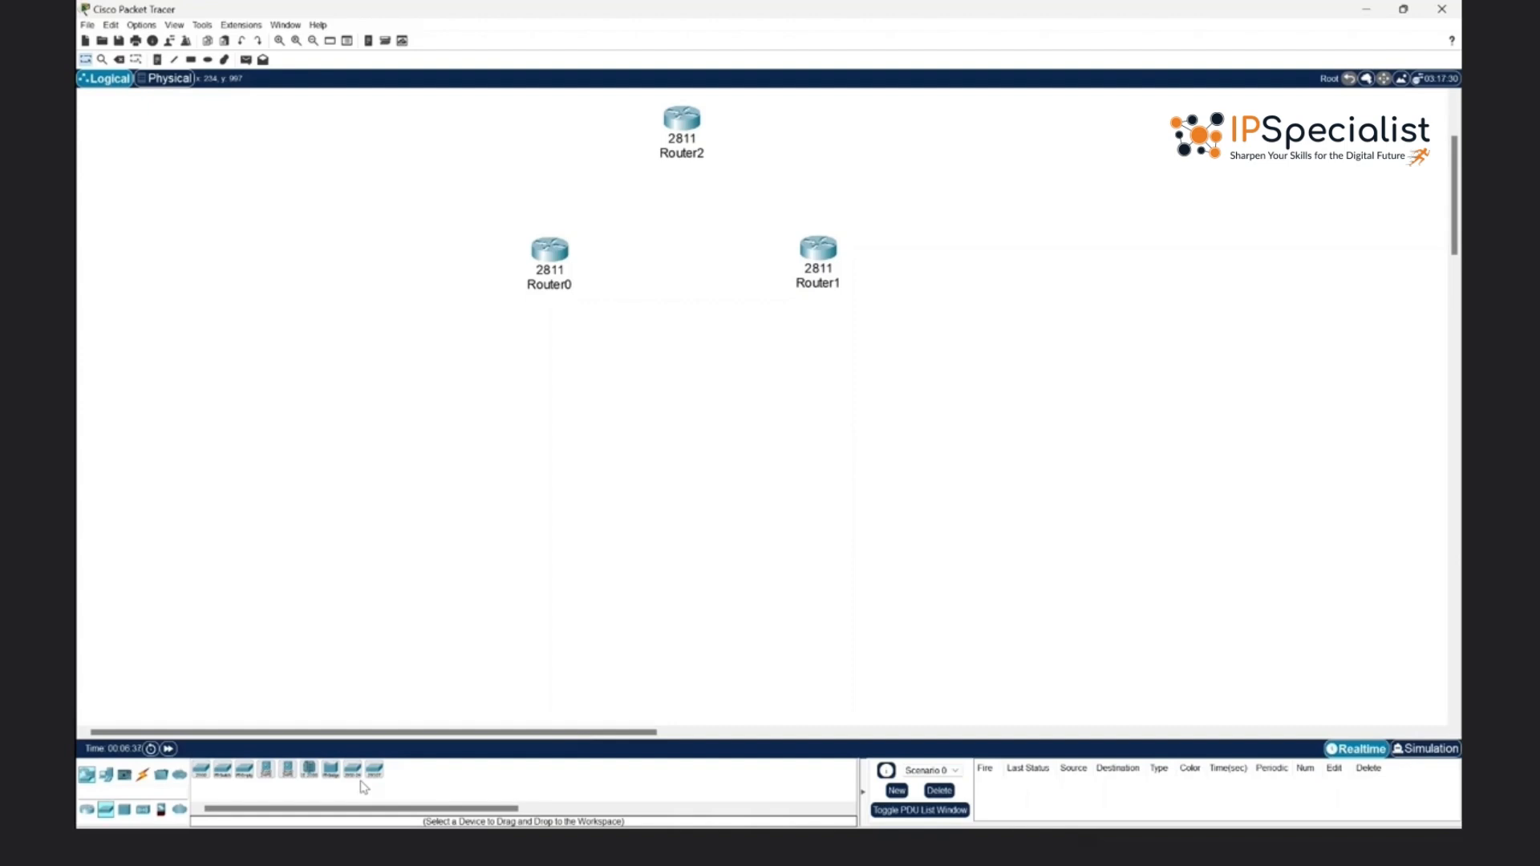
{"action": "left_click", "coordinate": [201, 778]}
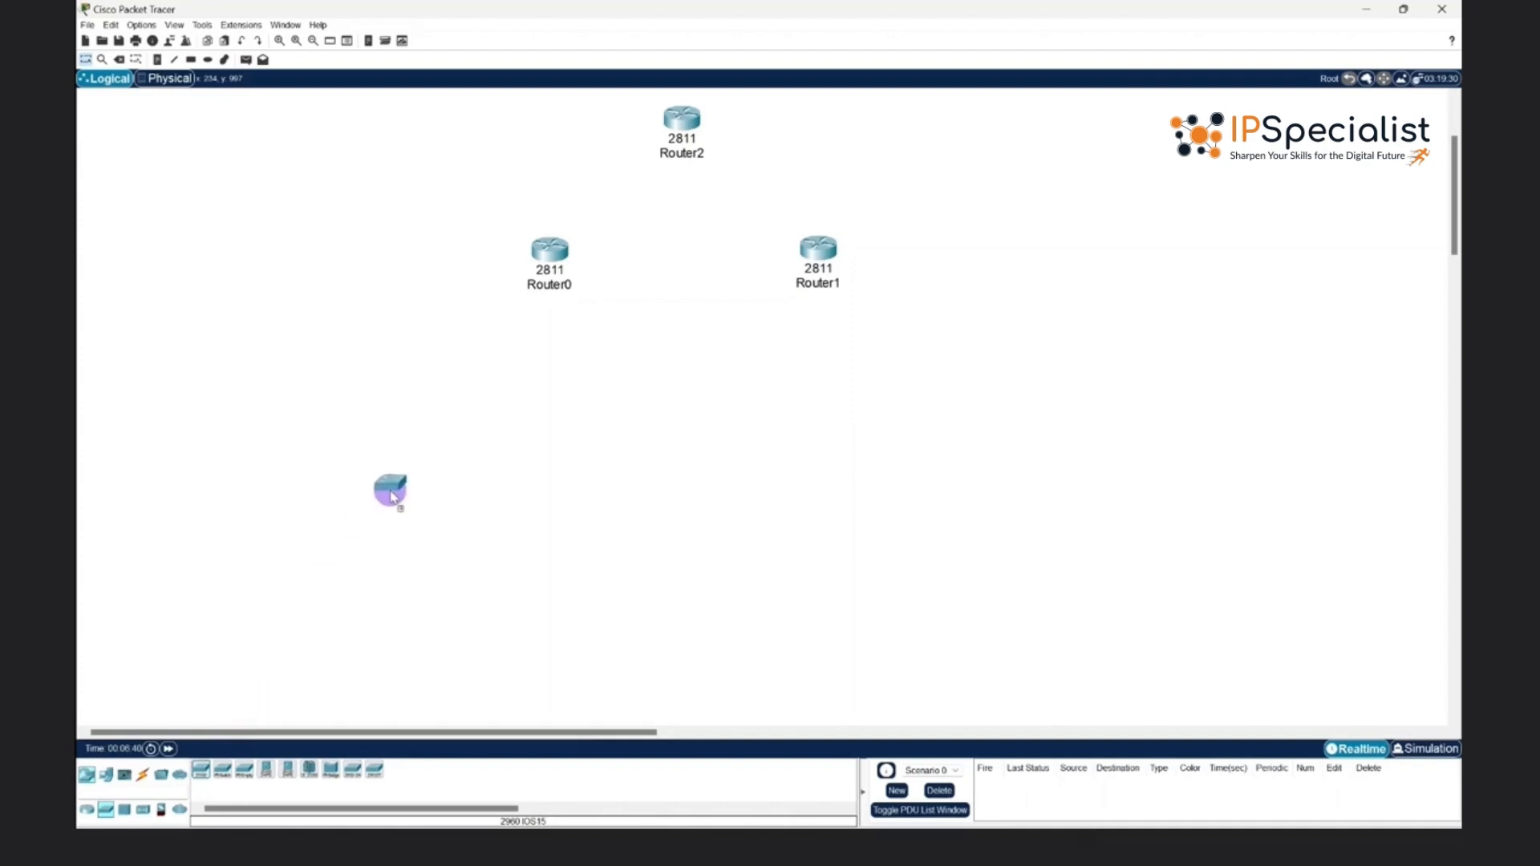
{"action": "left_click", "coordinate": [539, 407]}
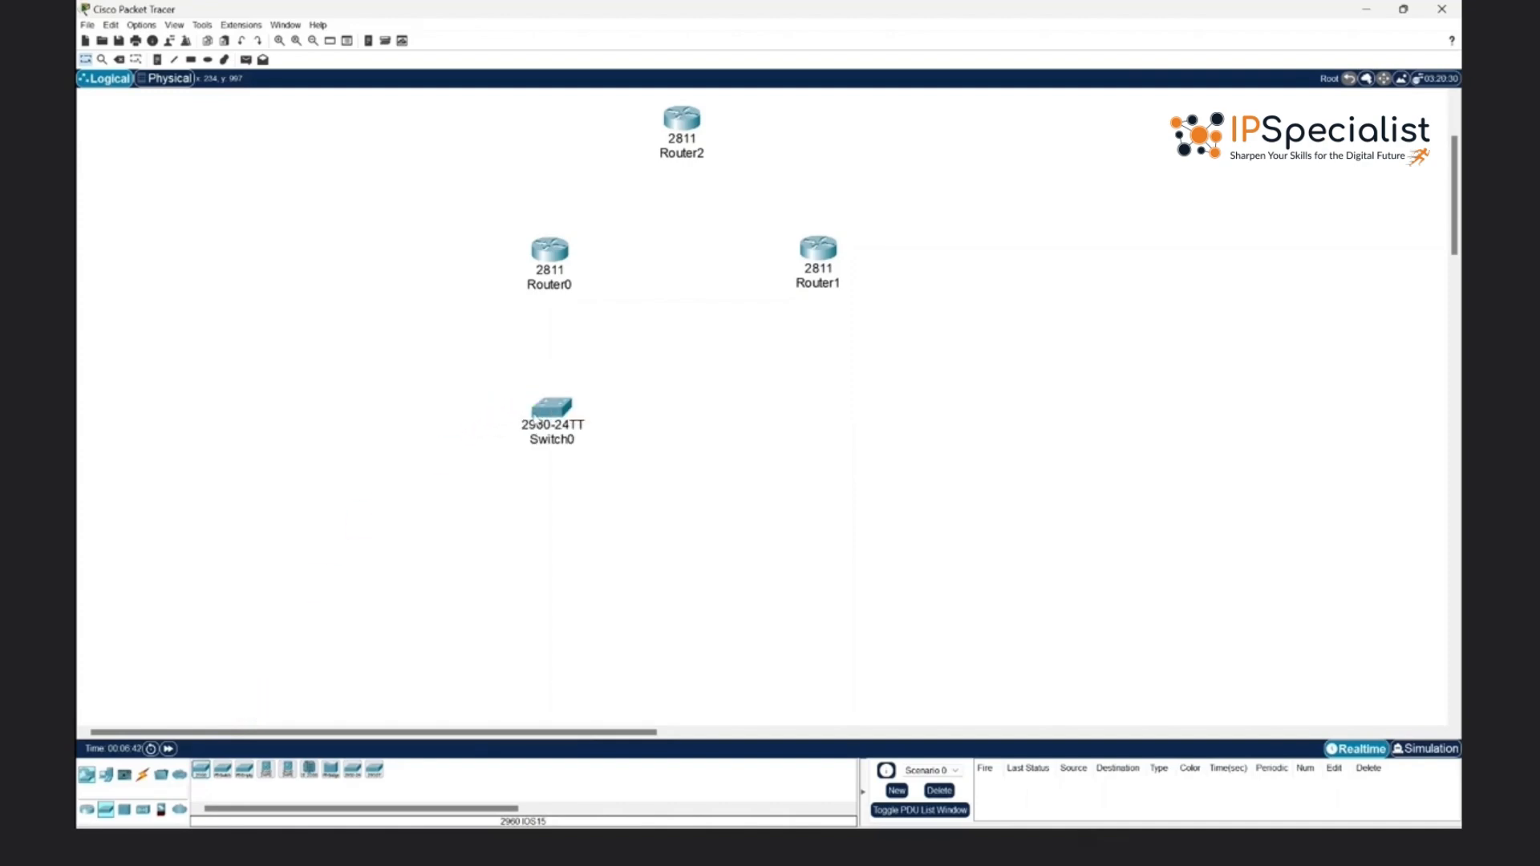
{"action": "left_click", "coordinate": [202, 771]}
{"action": "left_click_drag", "start_coordinate": [899, 425], "coordinate": [820, 403]}
{"action": "left_click", "coordinate": [823, 400]}
- Add four PCs in a row, two below Switch0 and two below Switch1
{"action": "scroll", "coordinate": [665, 566], "scroll_direction": "down", "scroll_amount": 1}
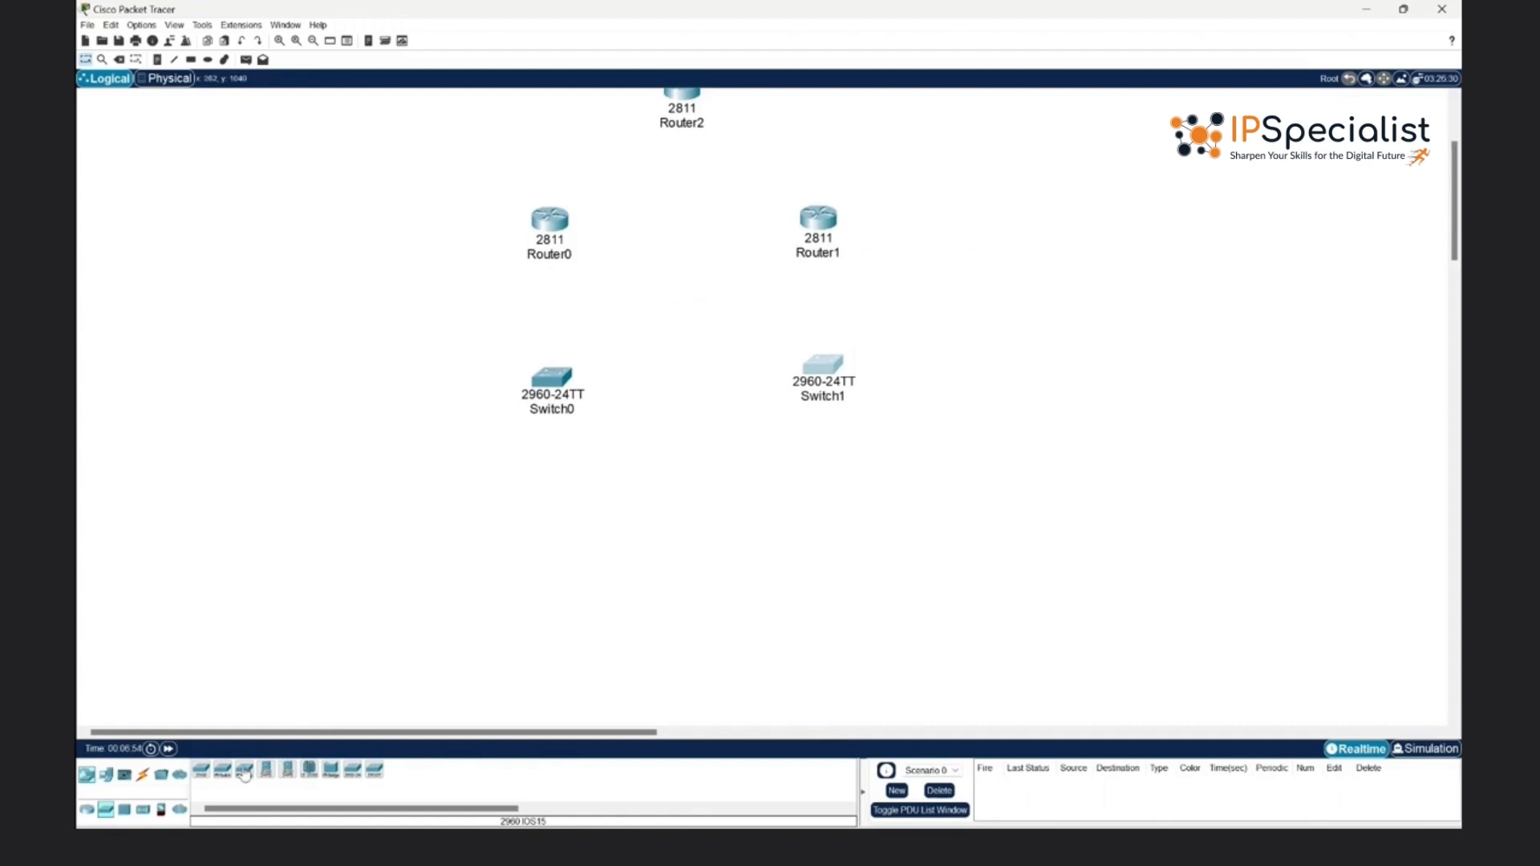
{"action": "left_click", "coordinate": [105, 774]}
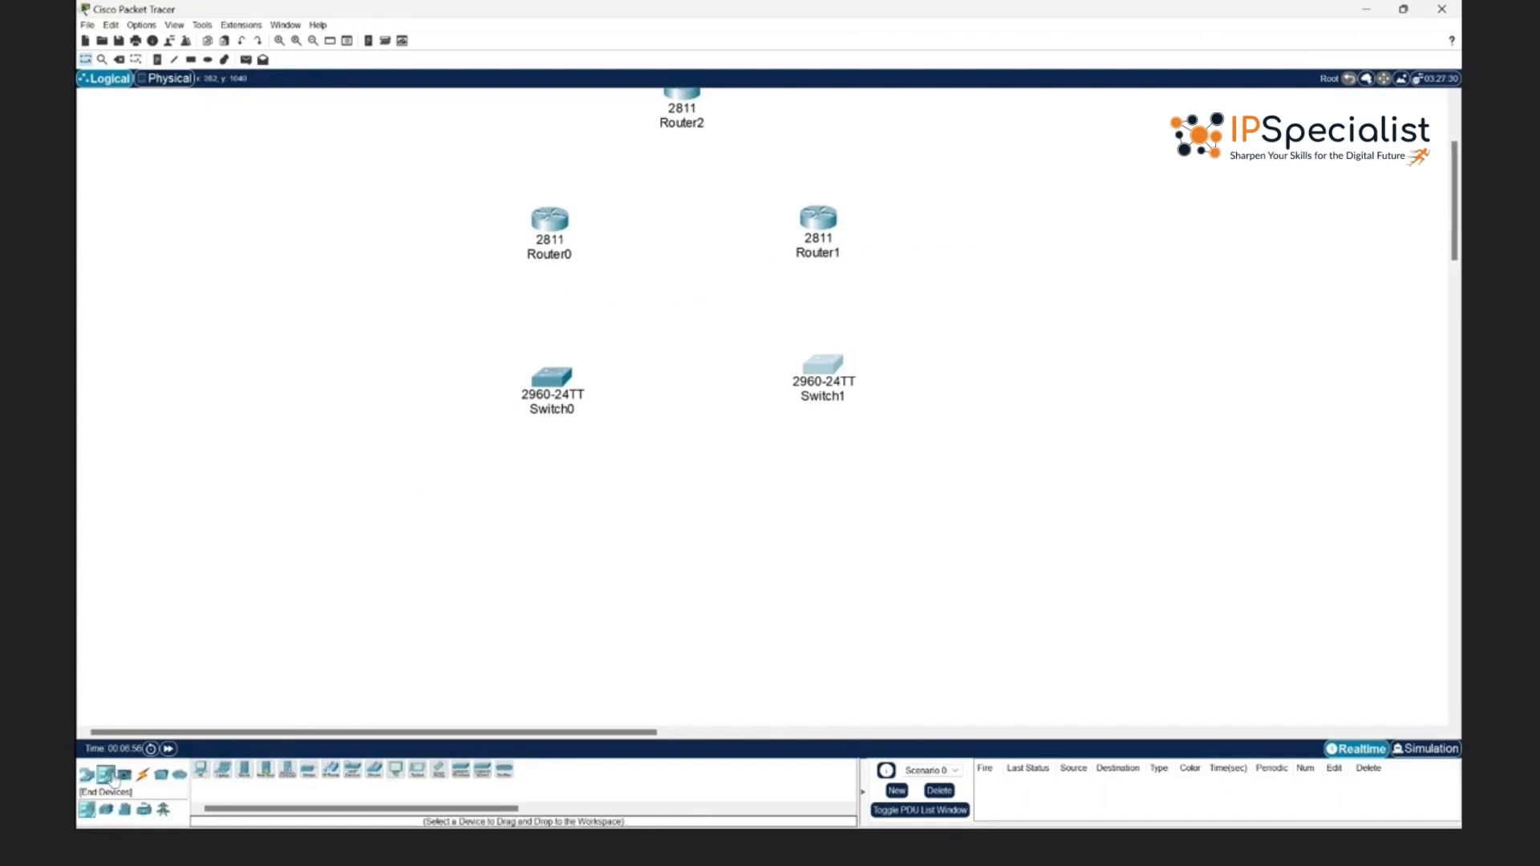
{"action": "left_click", "coordinate": [199, 774]}
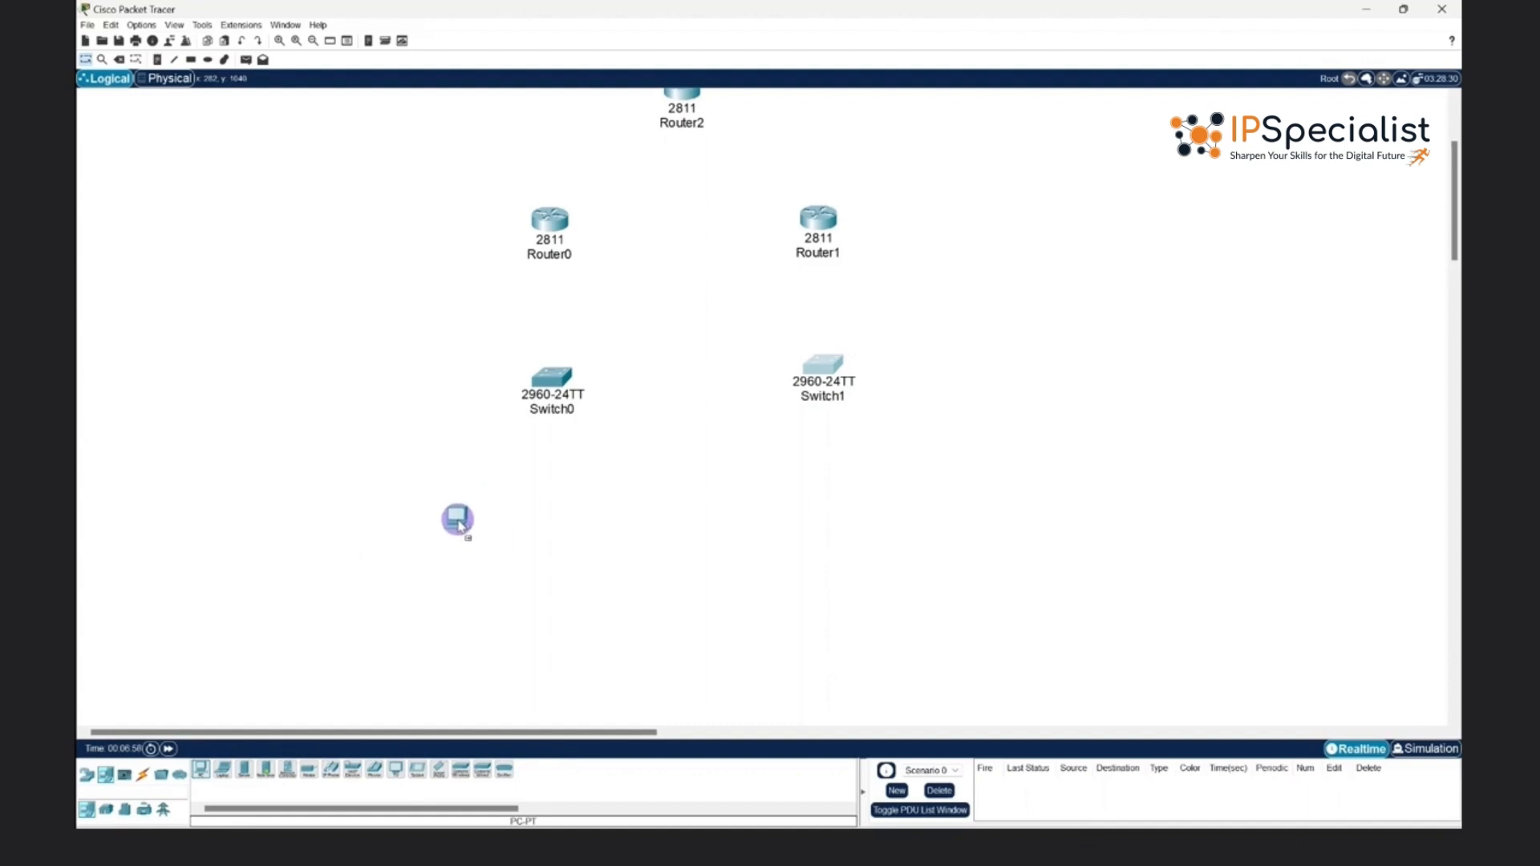
{"action": "left_click", "coordinate": [473, 523]}
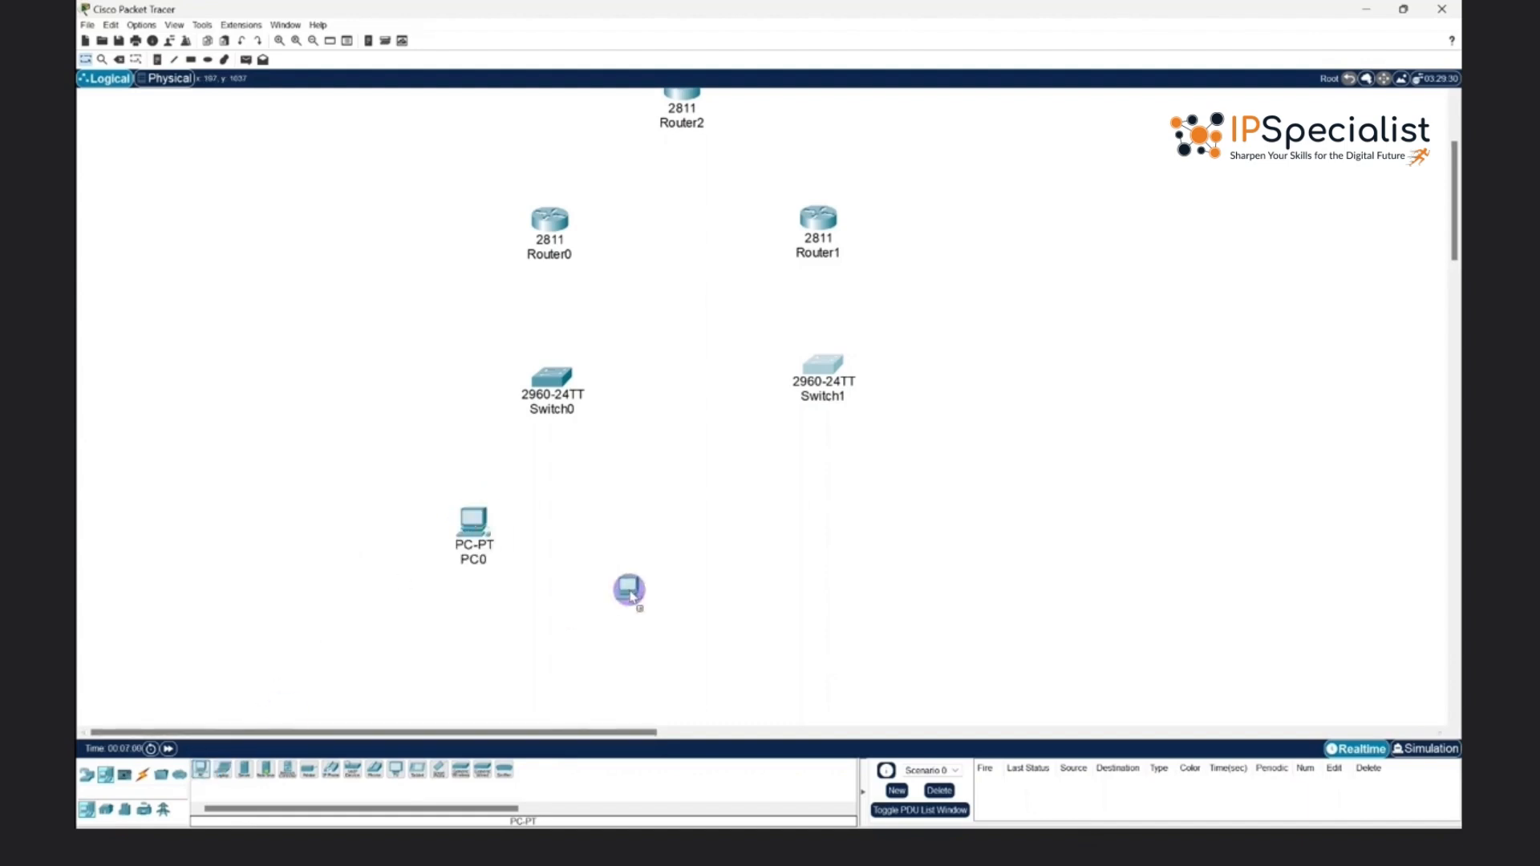
{"action": "left_click", "coordinate": [606, 522]}
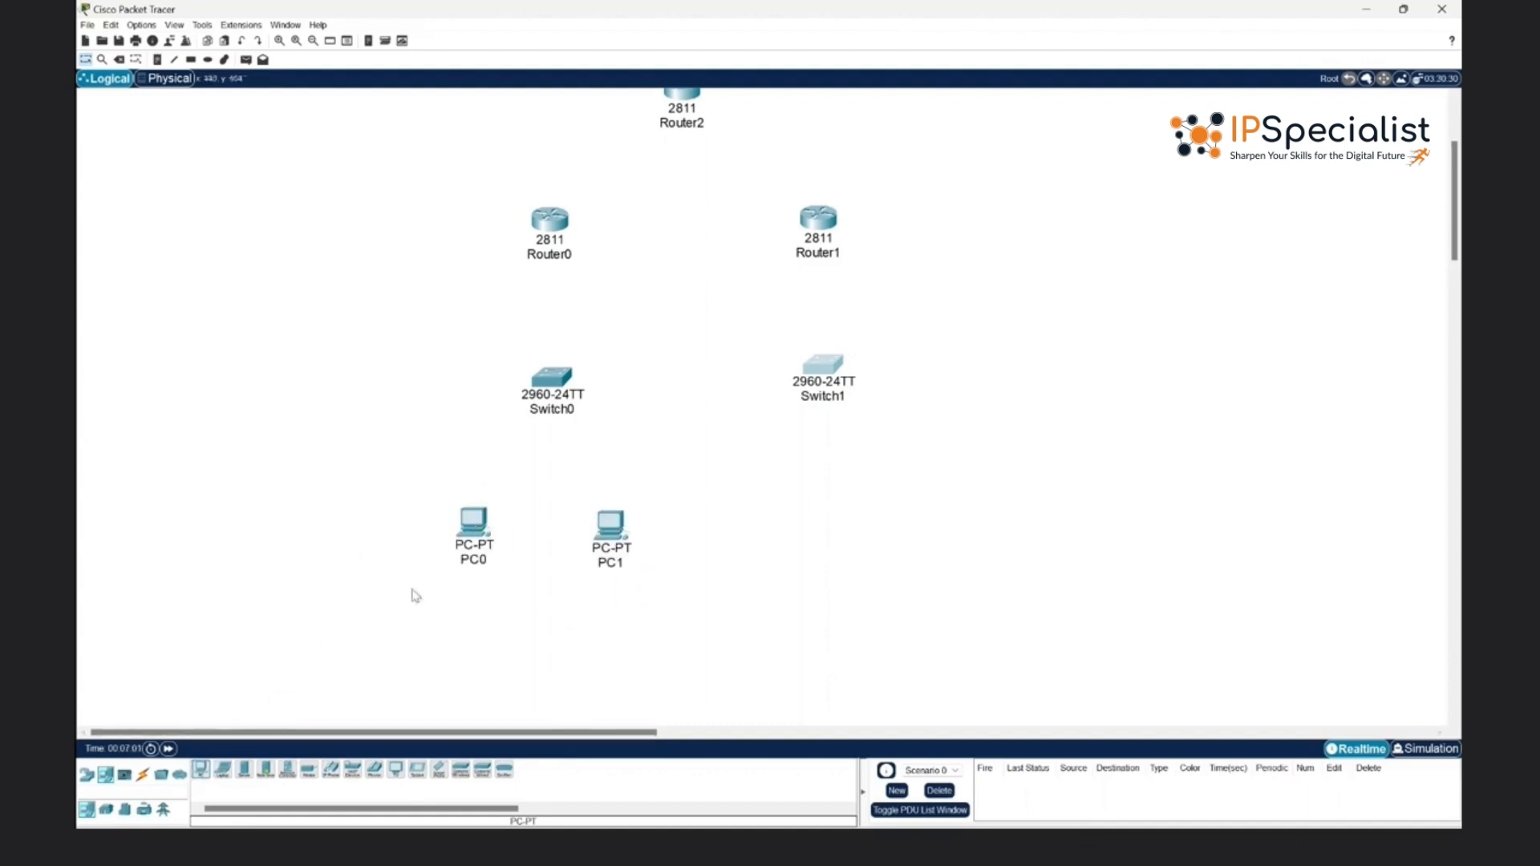
{"action": "left_click", "coordinate": [201, 770]}
{"action": "left_click", "coordinate": [789, 513]}
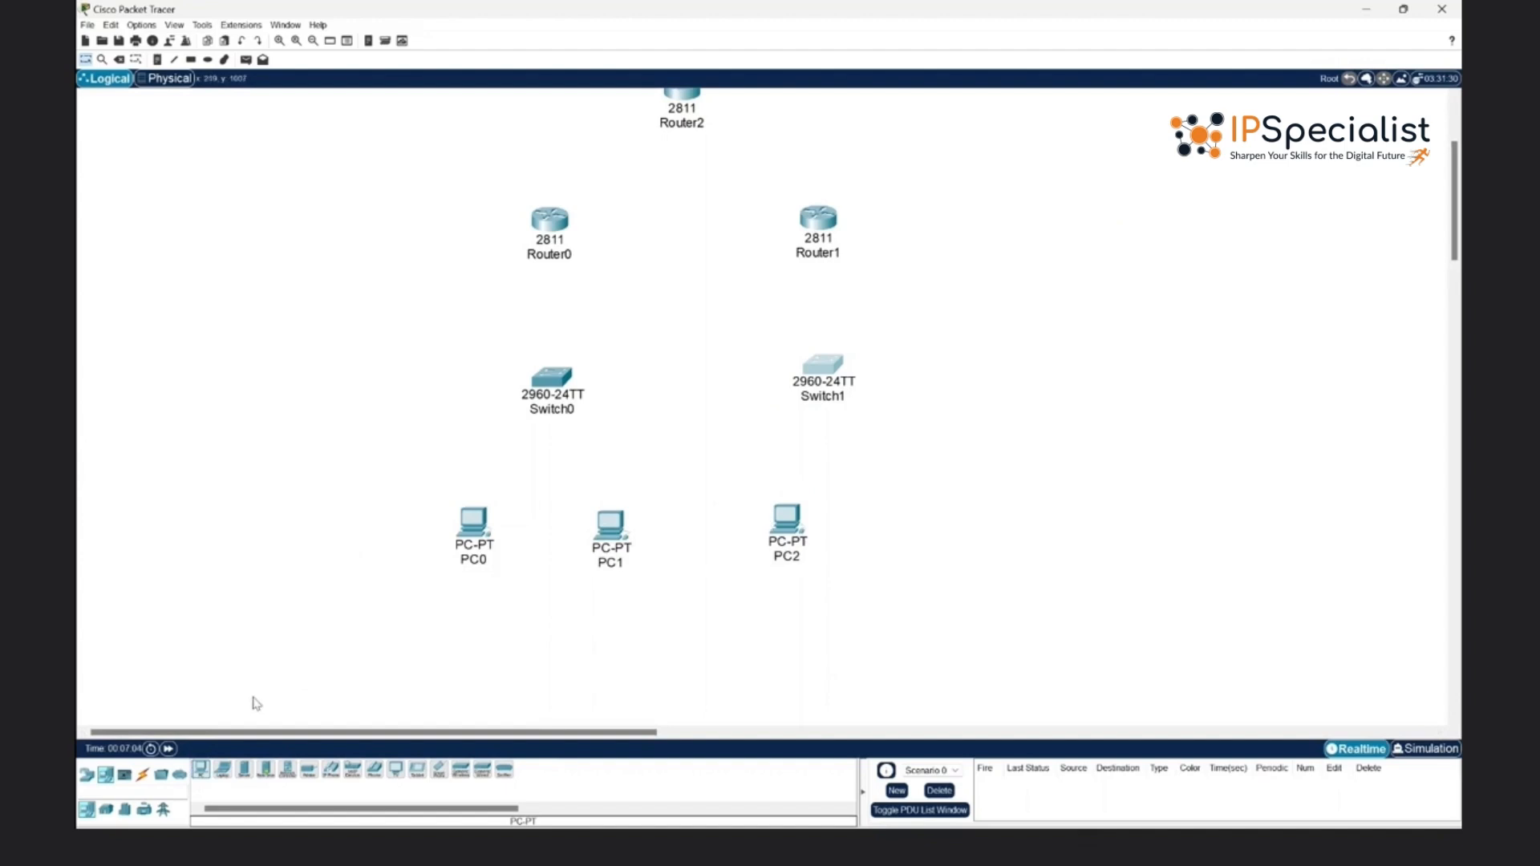
{"action": "left_click", "coordinate": [201, 770]}
{"action": "mouse_move", "coordinate": [757, 615]}
{"action": "left_mouse_down"}
{"action": "mouse_move", "coordinate": [920, 518]}
{"action": "mouse_move", "coordinate": [907, 518]}
{"action": "left_mouse_up"}
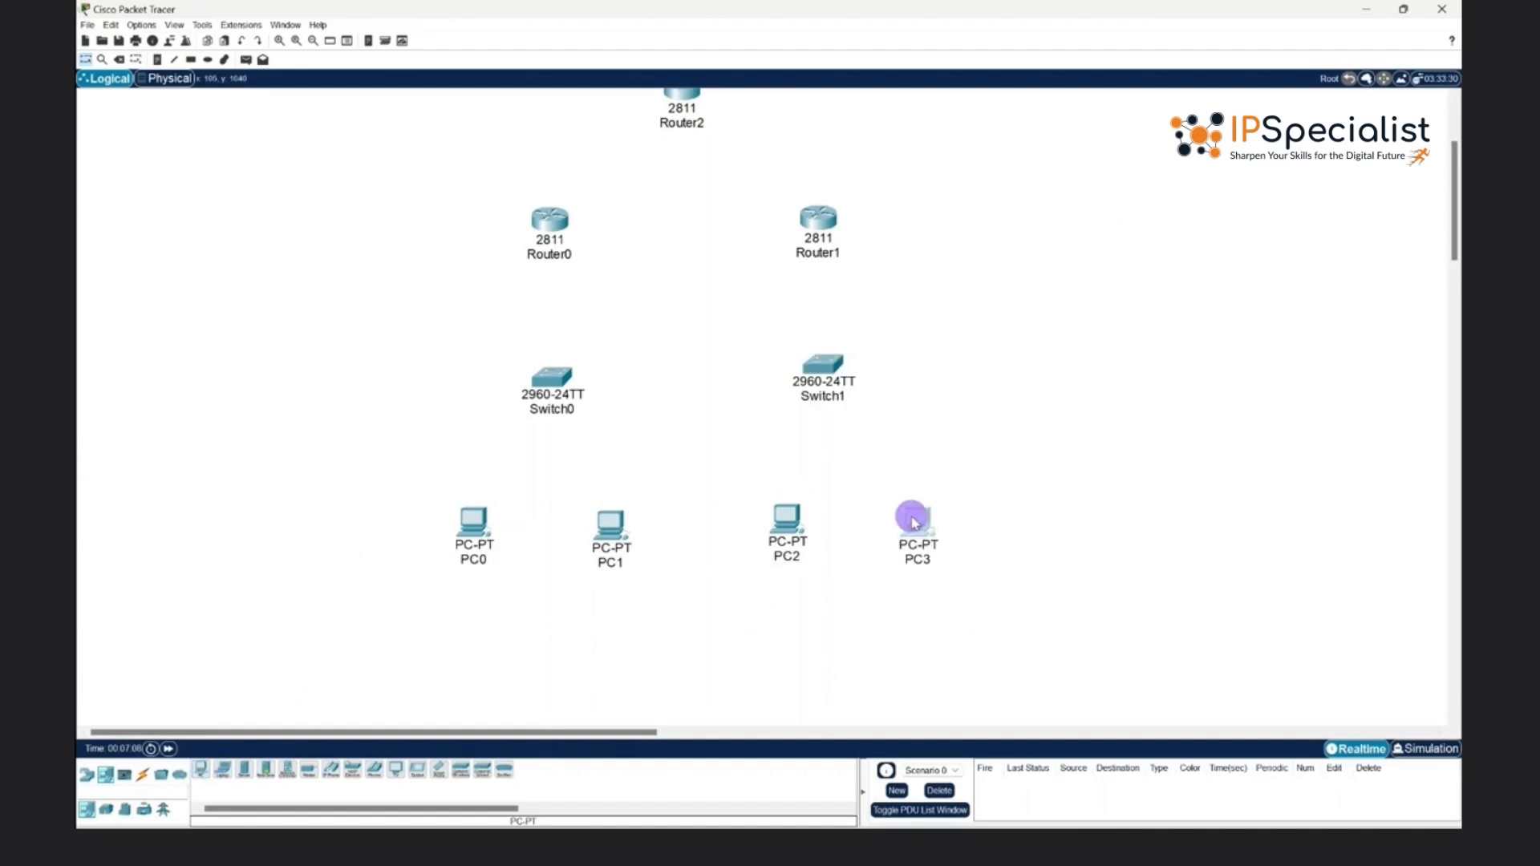
- Rename the leftmost PC below the production switch as PC1
{"action": "scroll", "coordinate": [995, 423], "scroll_direction": "up", "scroll_amount": 1}
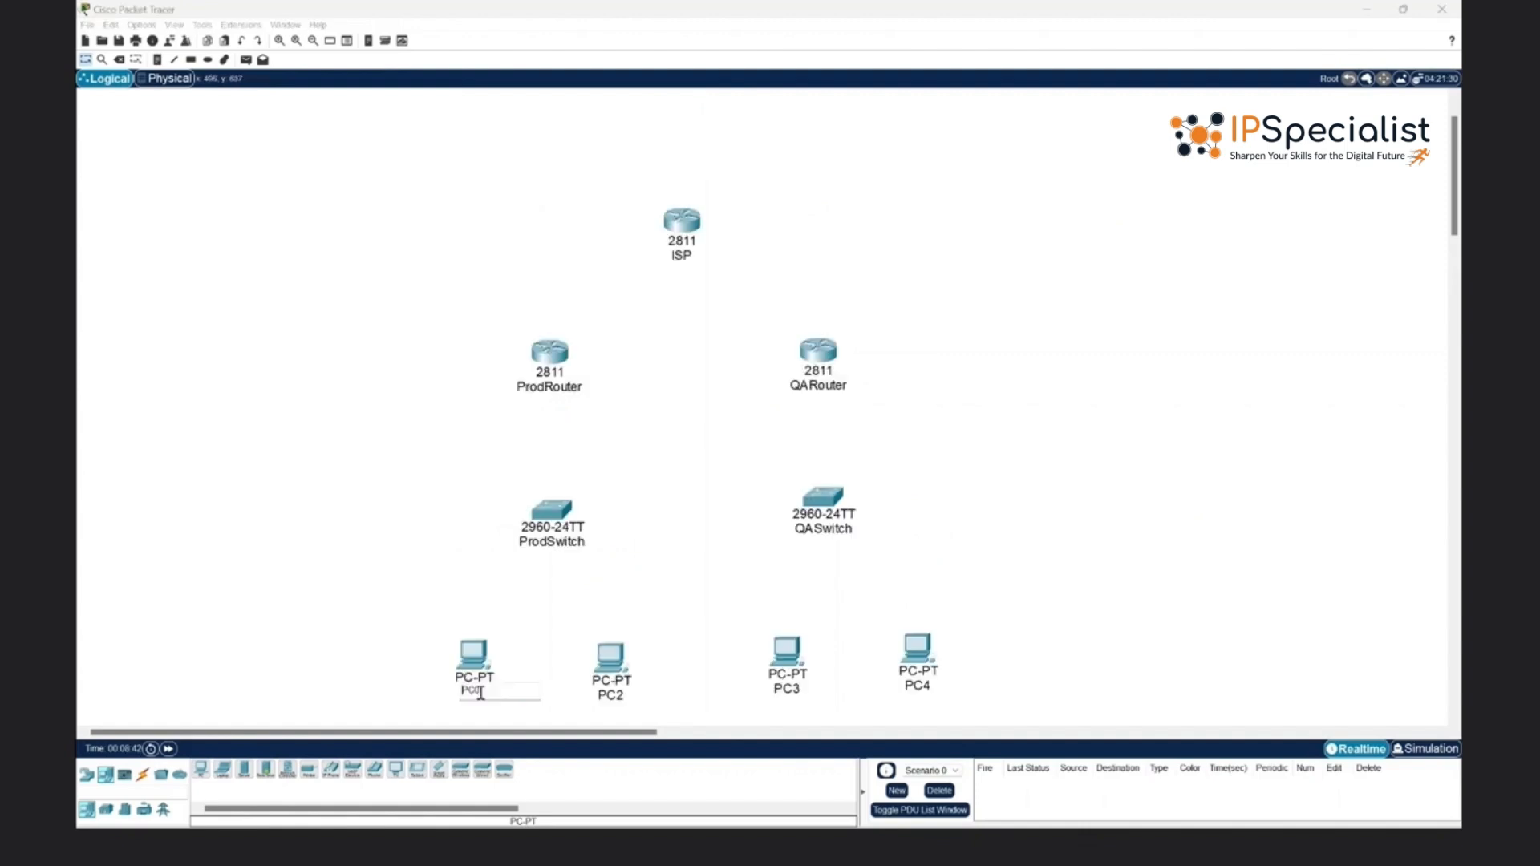
{"action": "left_click", "coordinate": [480, 689]}
{"action": "left_click", "coordinate": [369, 598]}
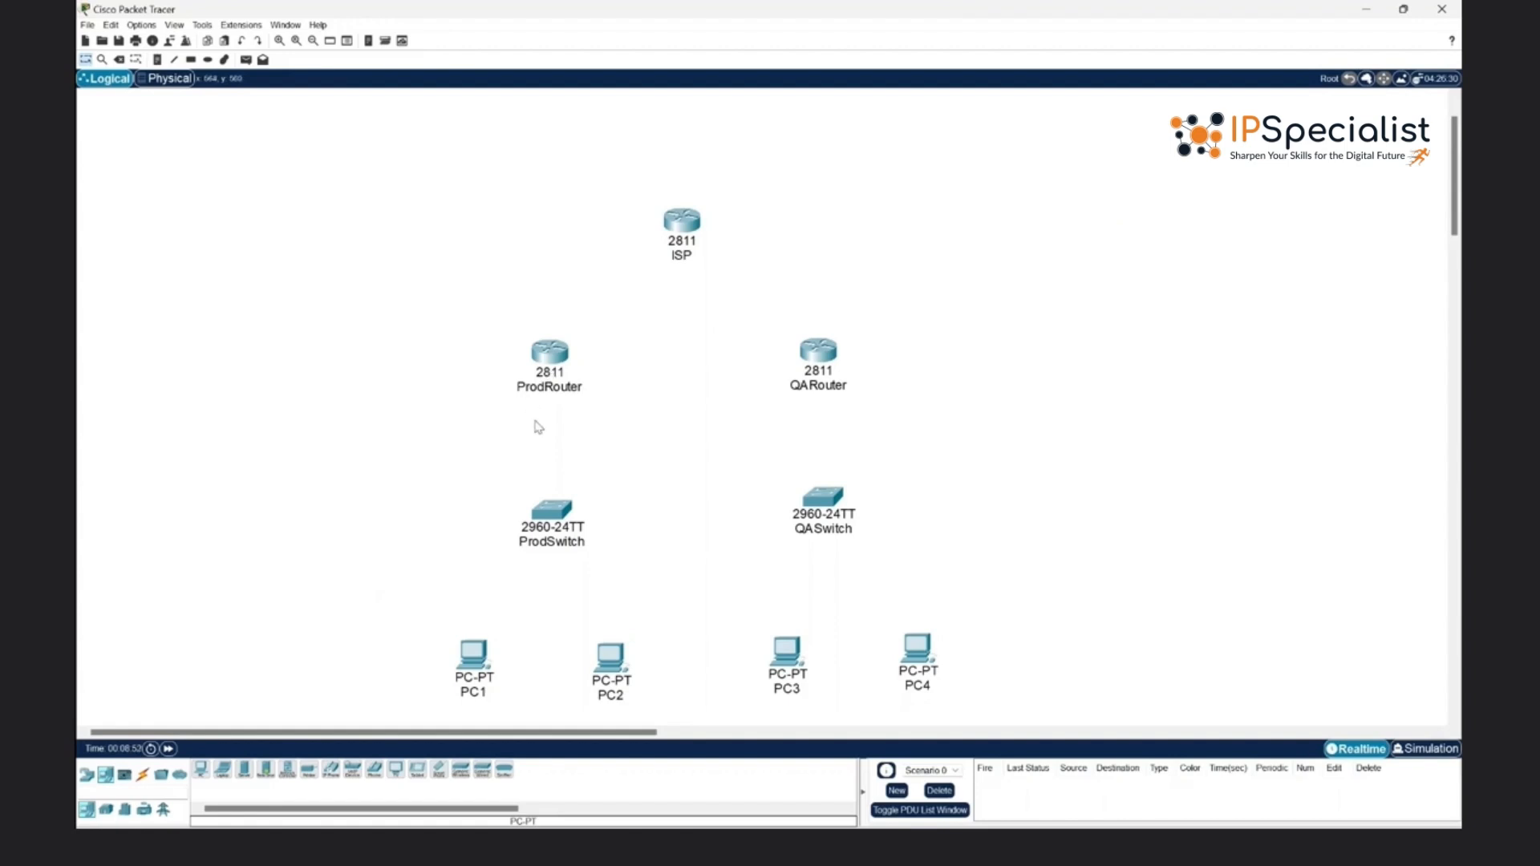
- Install an NM-1E module in ProdRouter's large empty slot, powering the router off beforehand and back on once fitted
{"action": "left_click", "coordinate": [550, 355]}
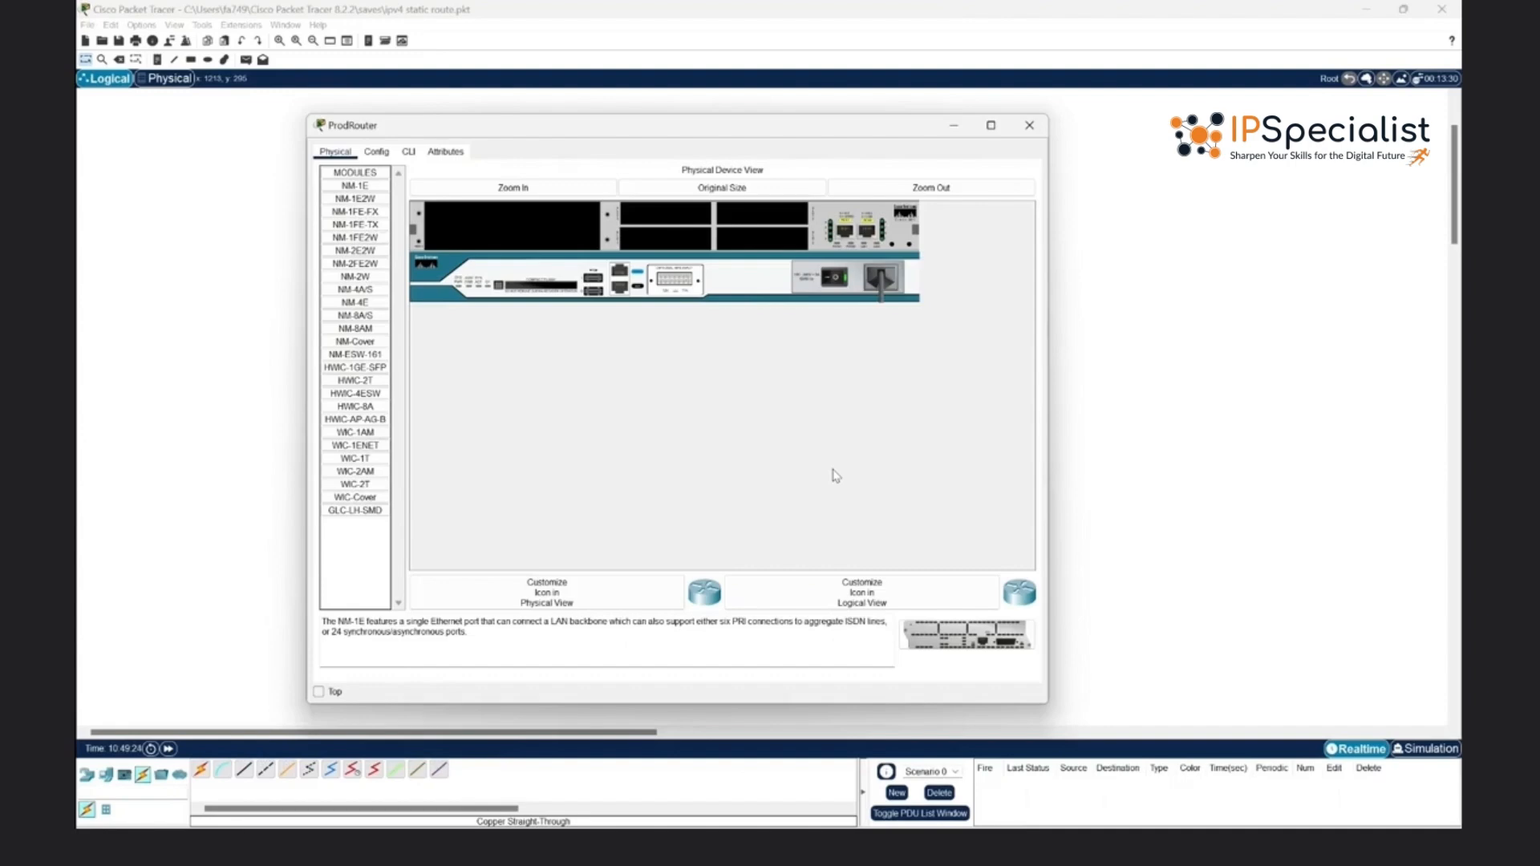
{"action": "left_click", "coordinate": [831, 281]}
{"action": "left_click_drag", "start_coordinate": [355, 186], "coordinate": [526, 233]}
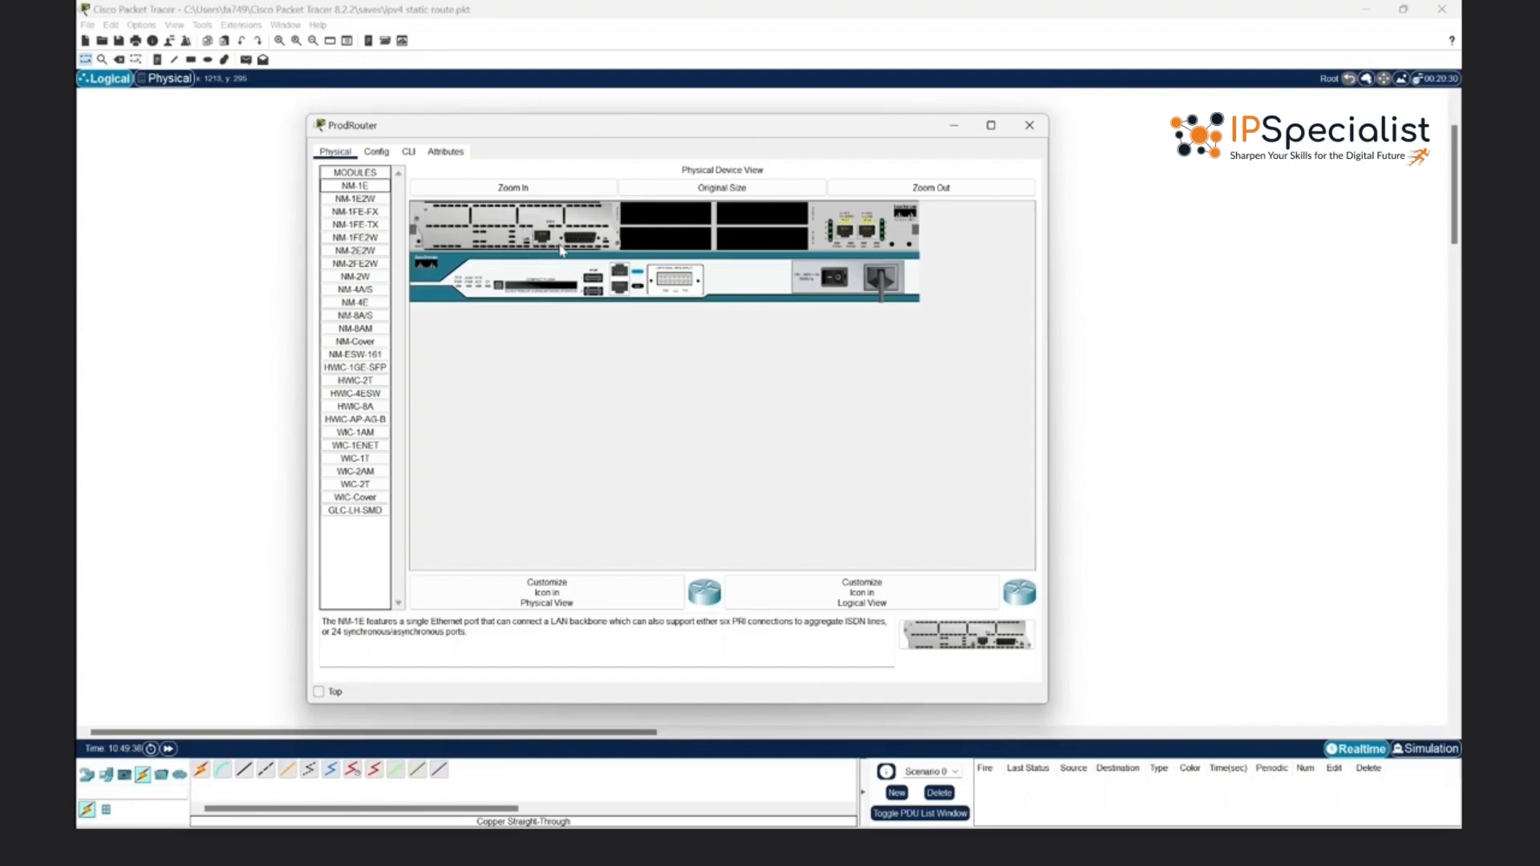
{"action": "left_click", "coordinate": [834, 278]}
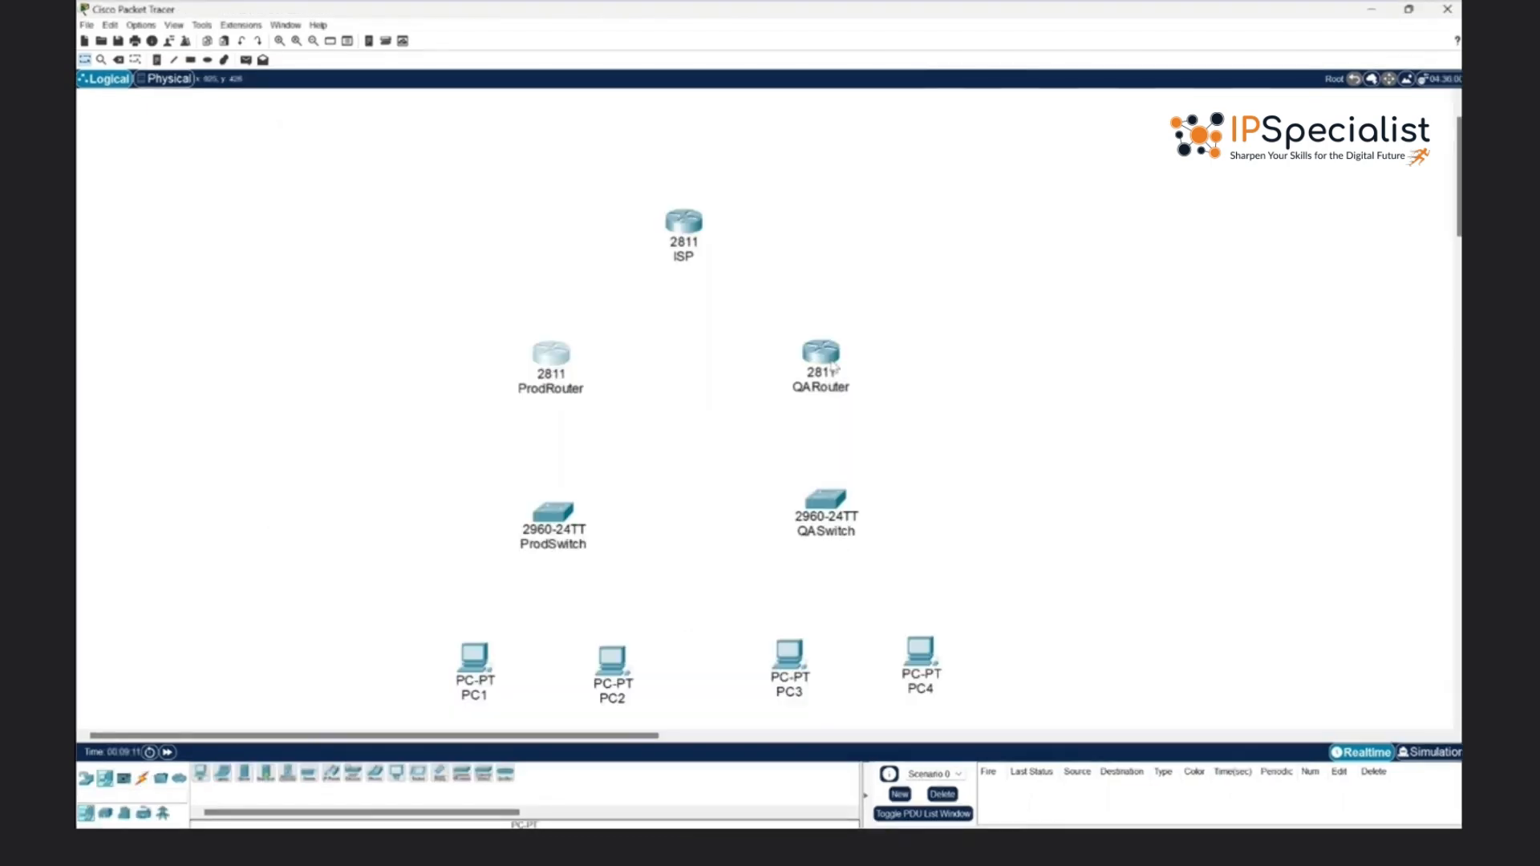
- Connect PC1's FastEthernet0 to ProdSwitch's FastEthernet0/1 with a copper straight-through cable
{"action": "left_click", "coordinate": [142, 776]}
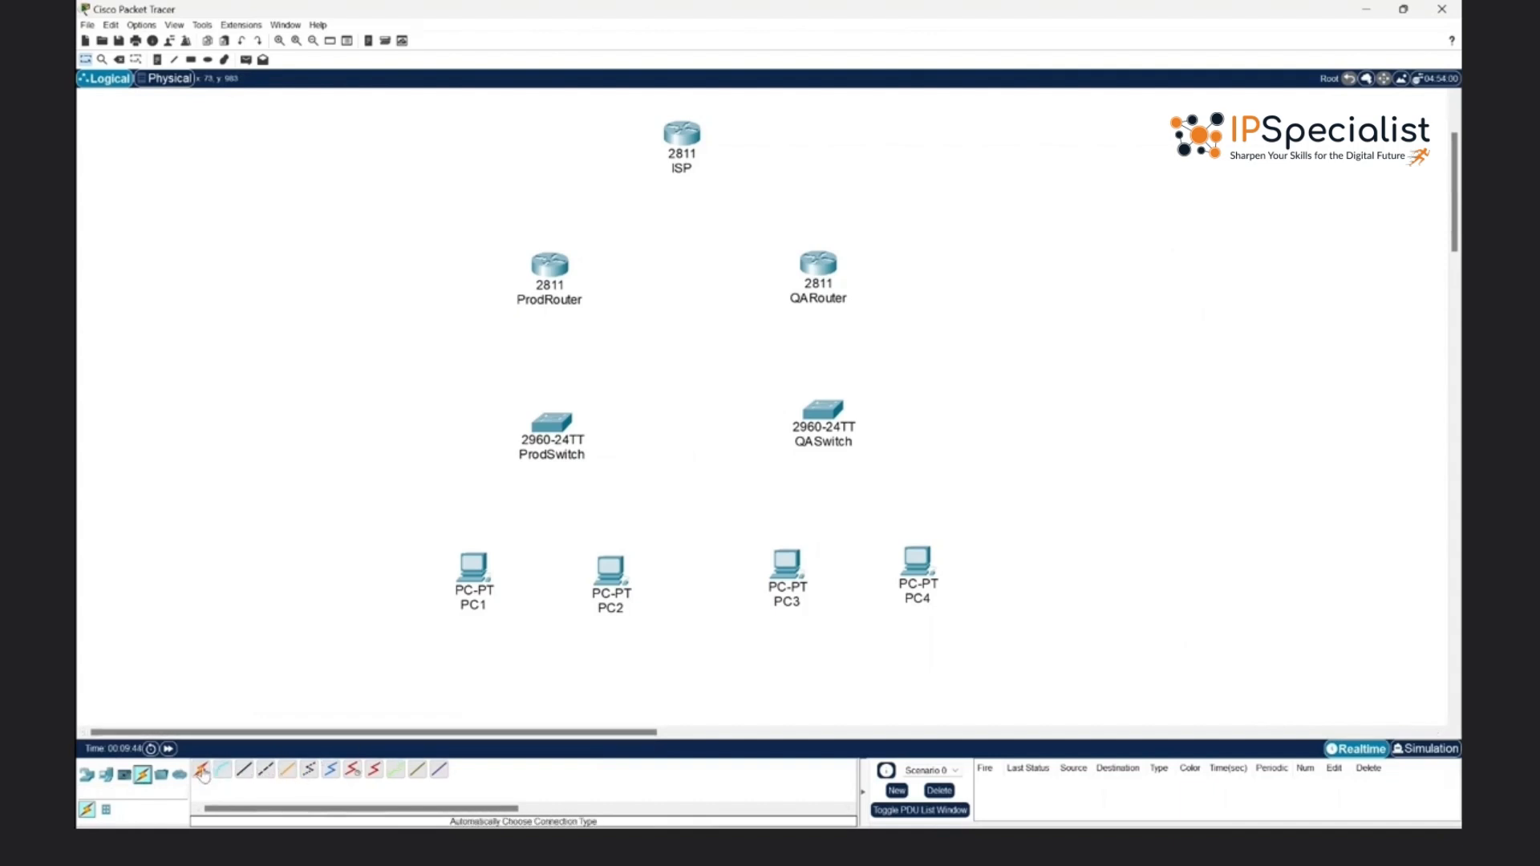
{"action": "left_click", "coordinate": [245, 773]}
{"action": "left_click", "coordinate": [474, 571]}
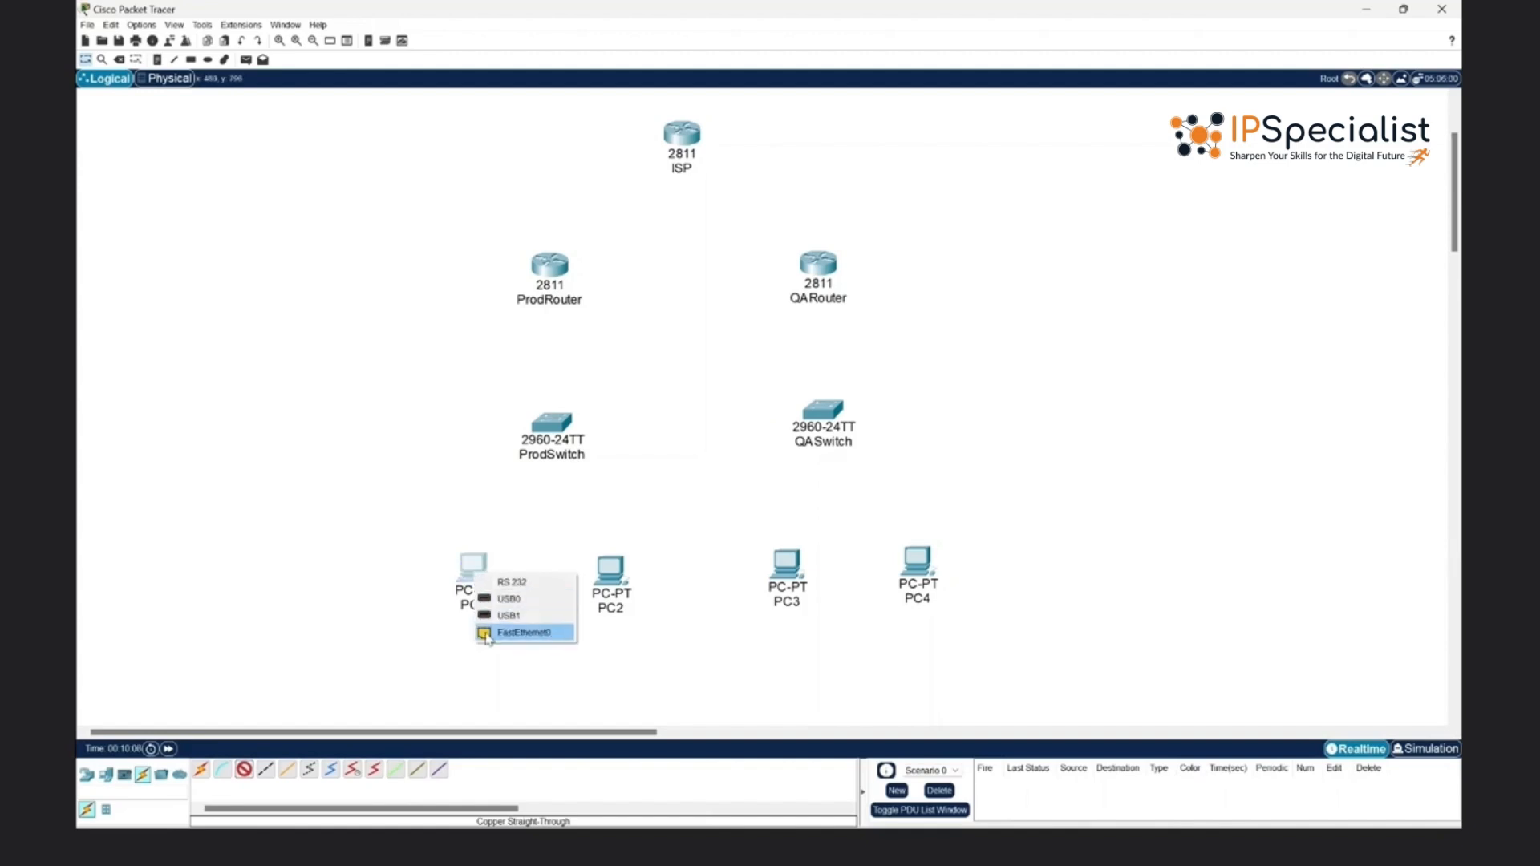
{"action": "left_click", "coordinate": [522, 633]}
{"action": "left_click", "coordinate": [550, 425]}
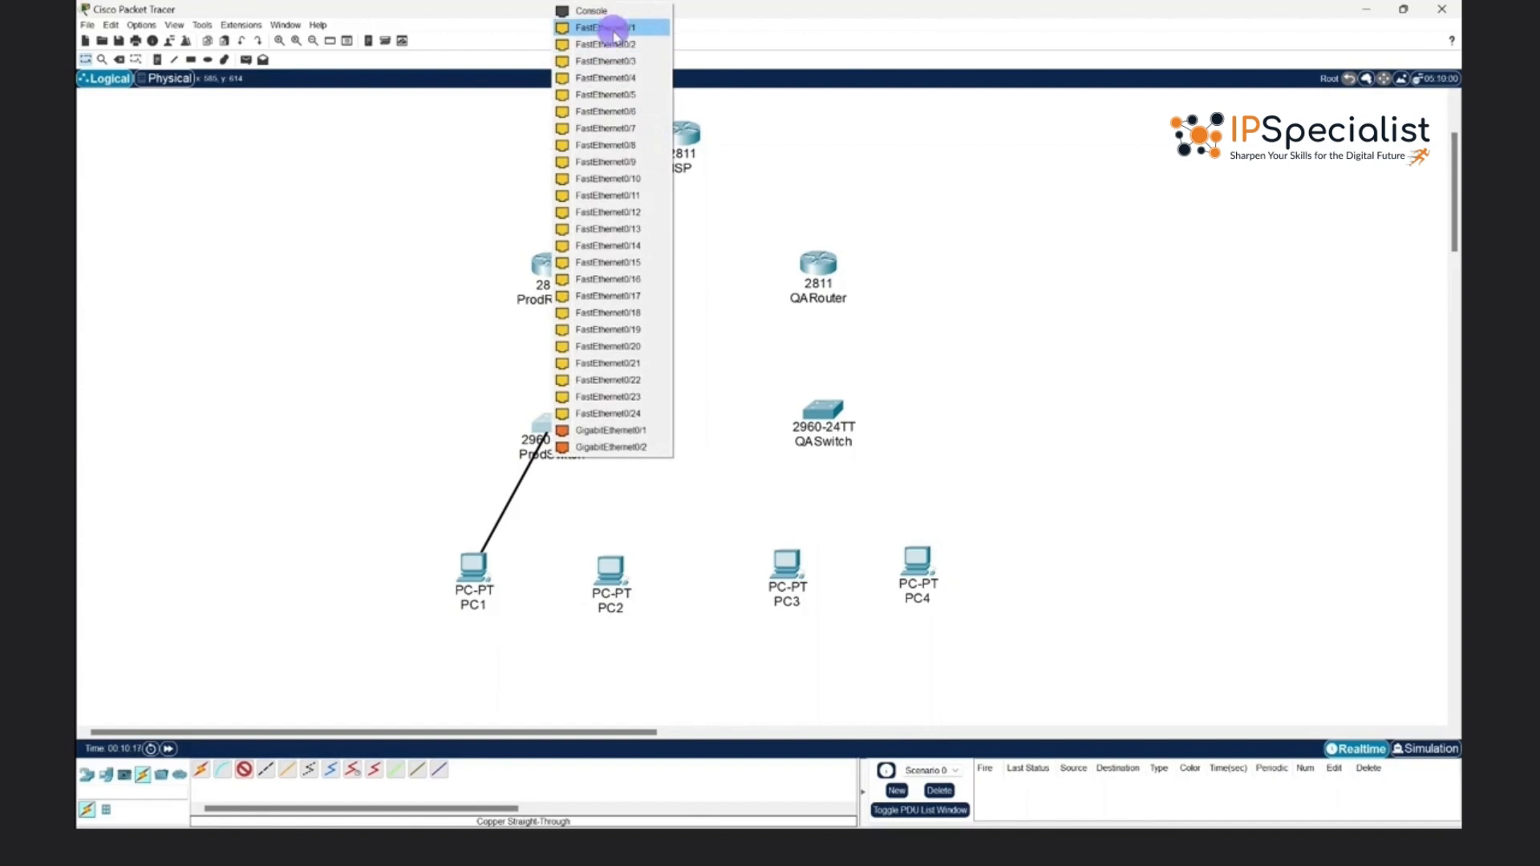
{"action": "left_click", "coordinate": [611, 28]}
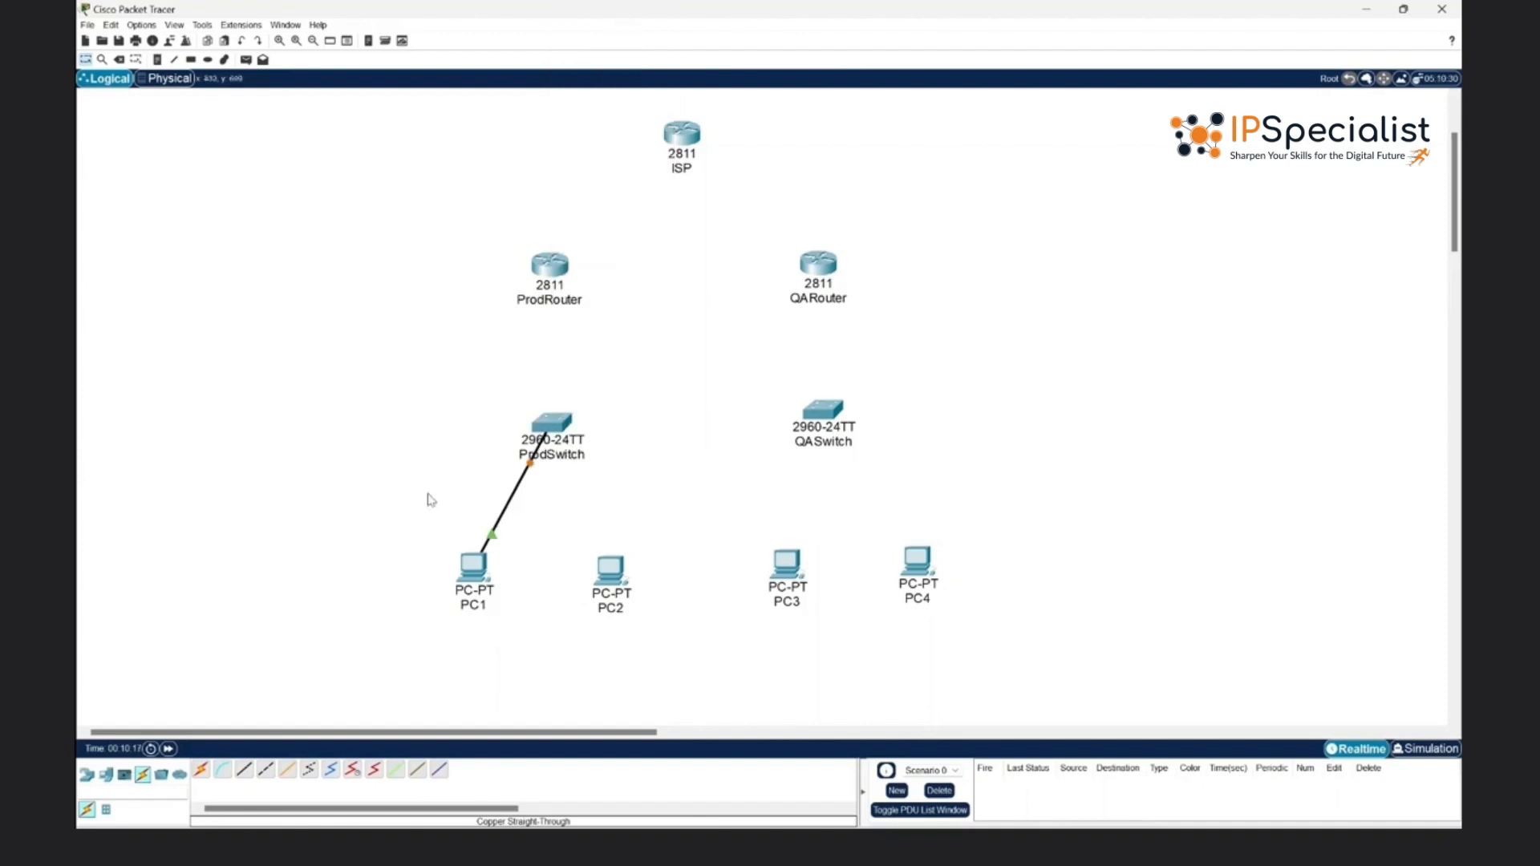
- Connect PC2's FastEthernet0 to ProdSwitch's FastEthernet0/2 with a copper straight-through cable
{"action": "left_click", "coordinate": [250, 769]}
{"action": "left_click", "coordinate": [612, 570]}
{"action": "left_click", "coordinate": [623, 628]}
{"action": "left_click", "coordinate": [550, 419]}
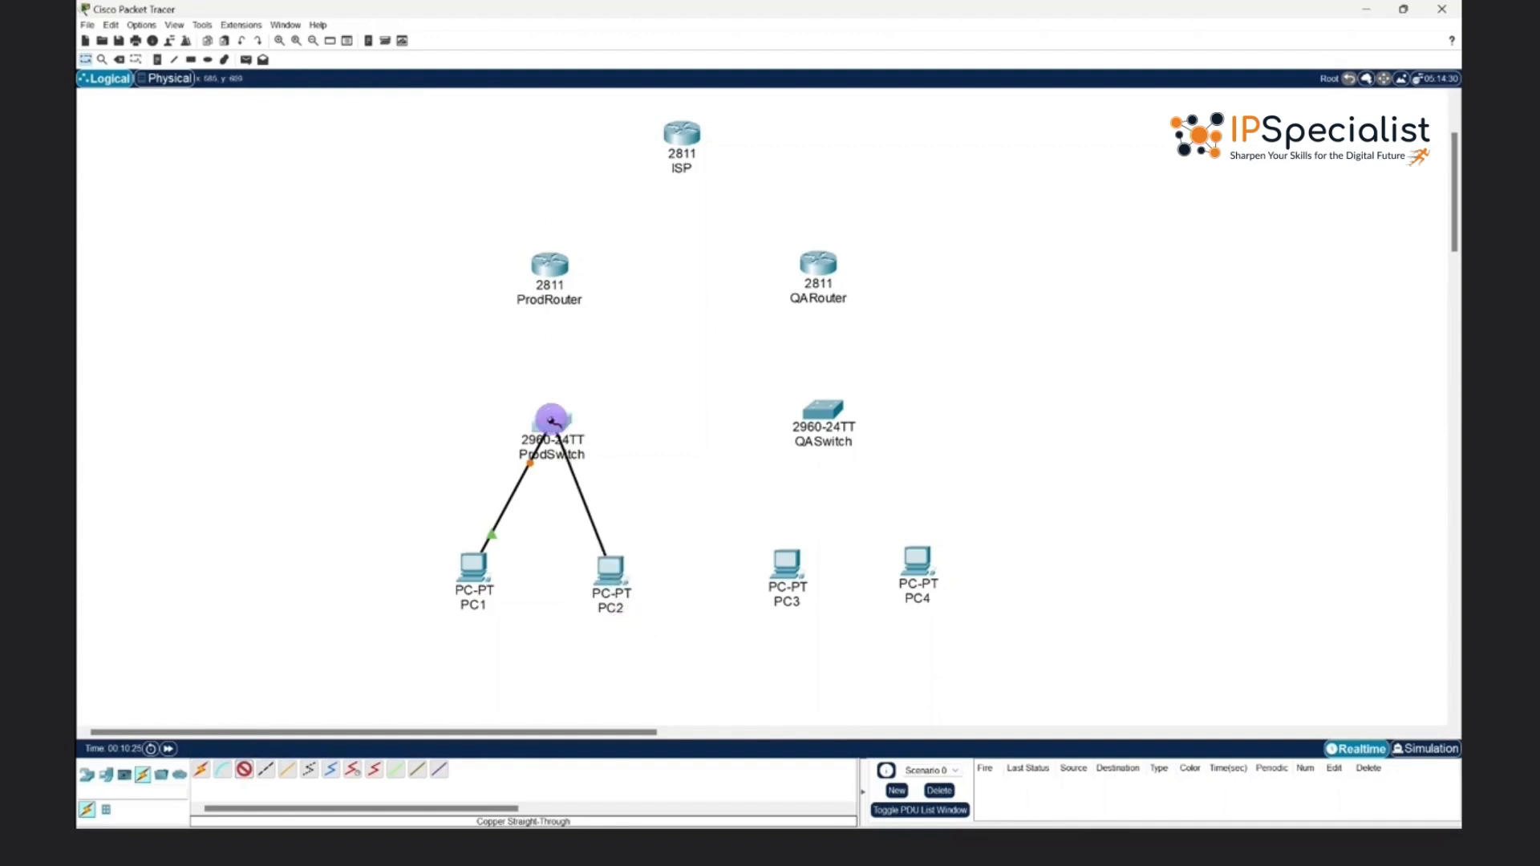
- Connect ProdSwitch's FastEthernet0/3 to ProdRouter's Ethernet1/0 with a copper straight-through cable
{"action": "left_click", "coordinate": [245, 770]}
{"action": "left_click", "coordinate": [563, 427]}
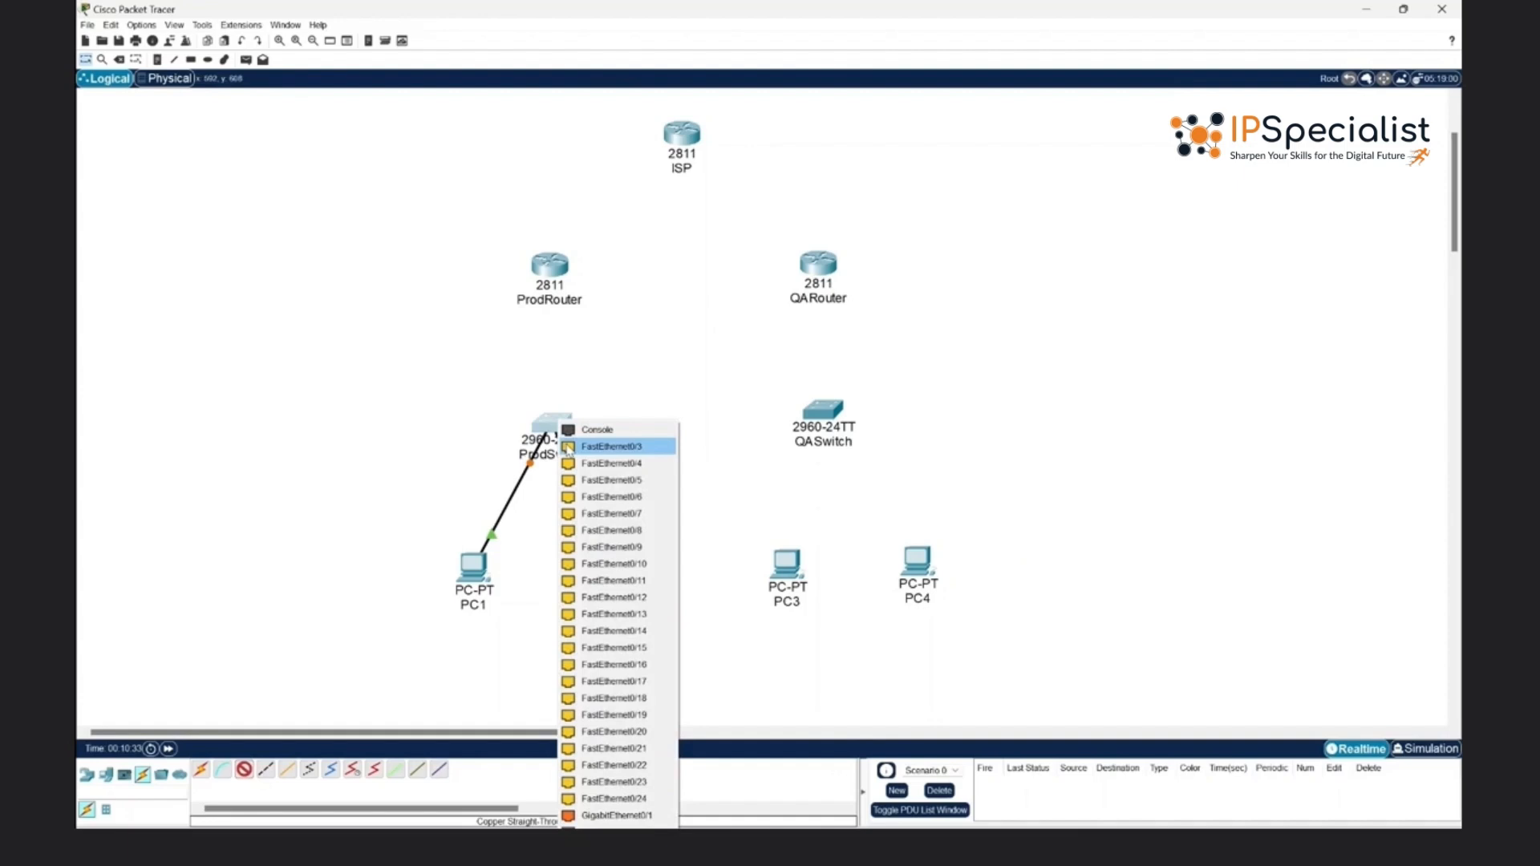
{"action": "left_click", "coordinate": [566, 446]}
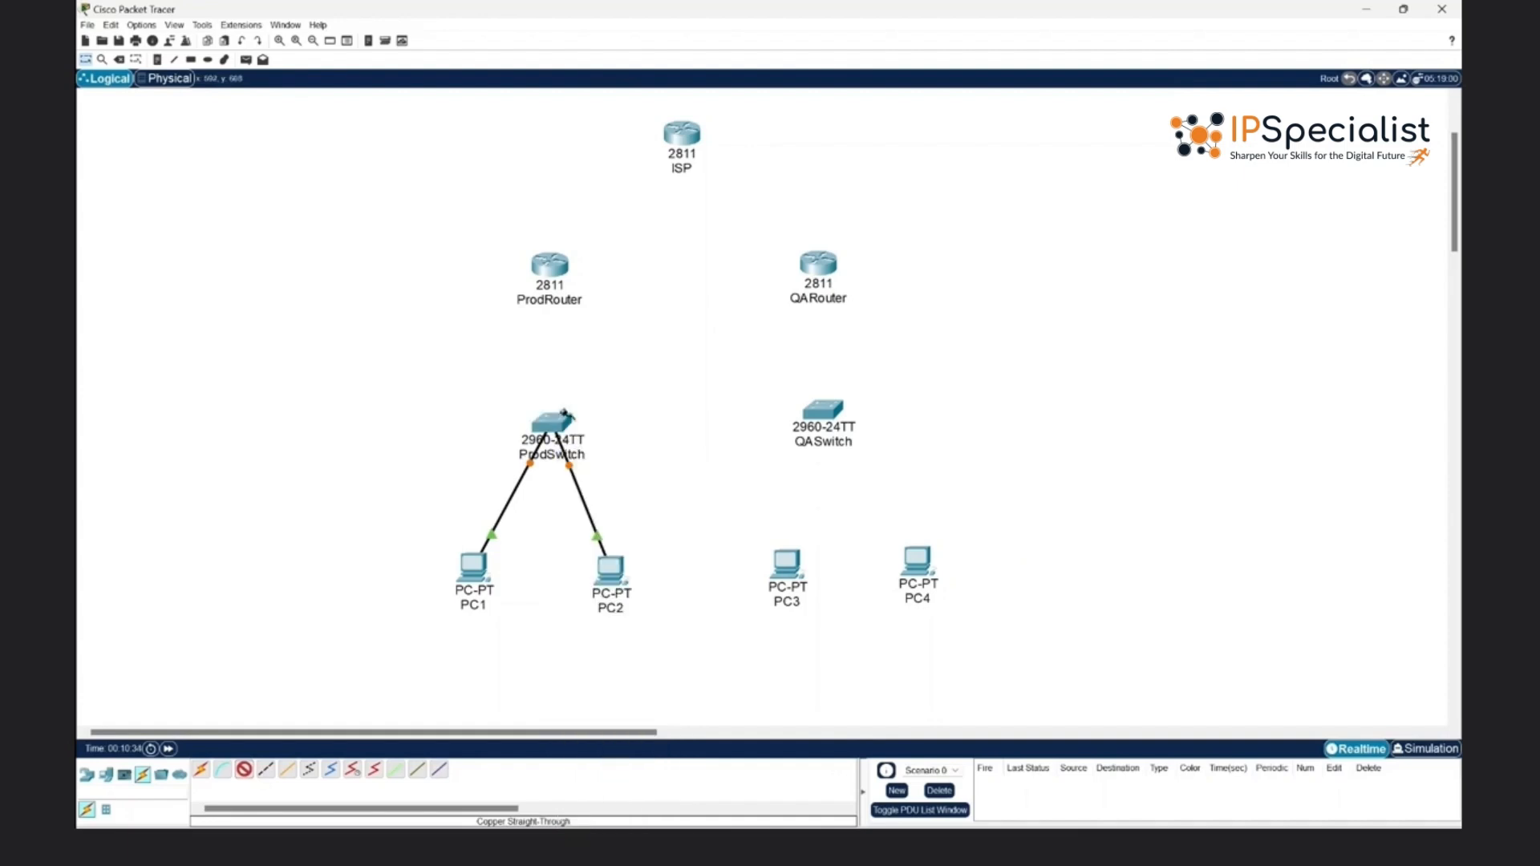
{"action": "left_click", "coordinate": [557, 270]}
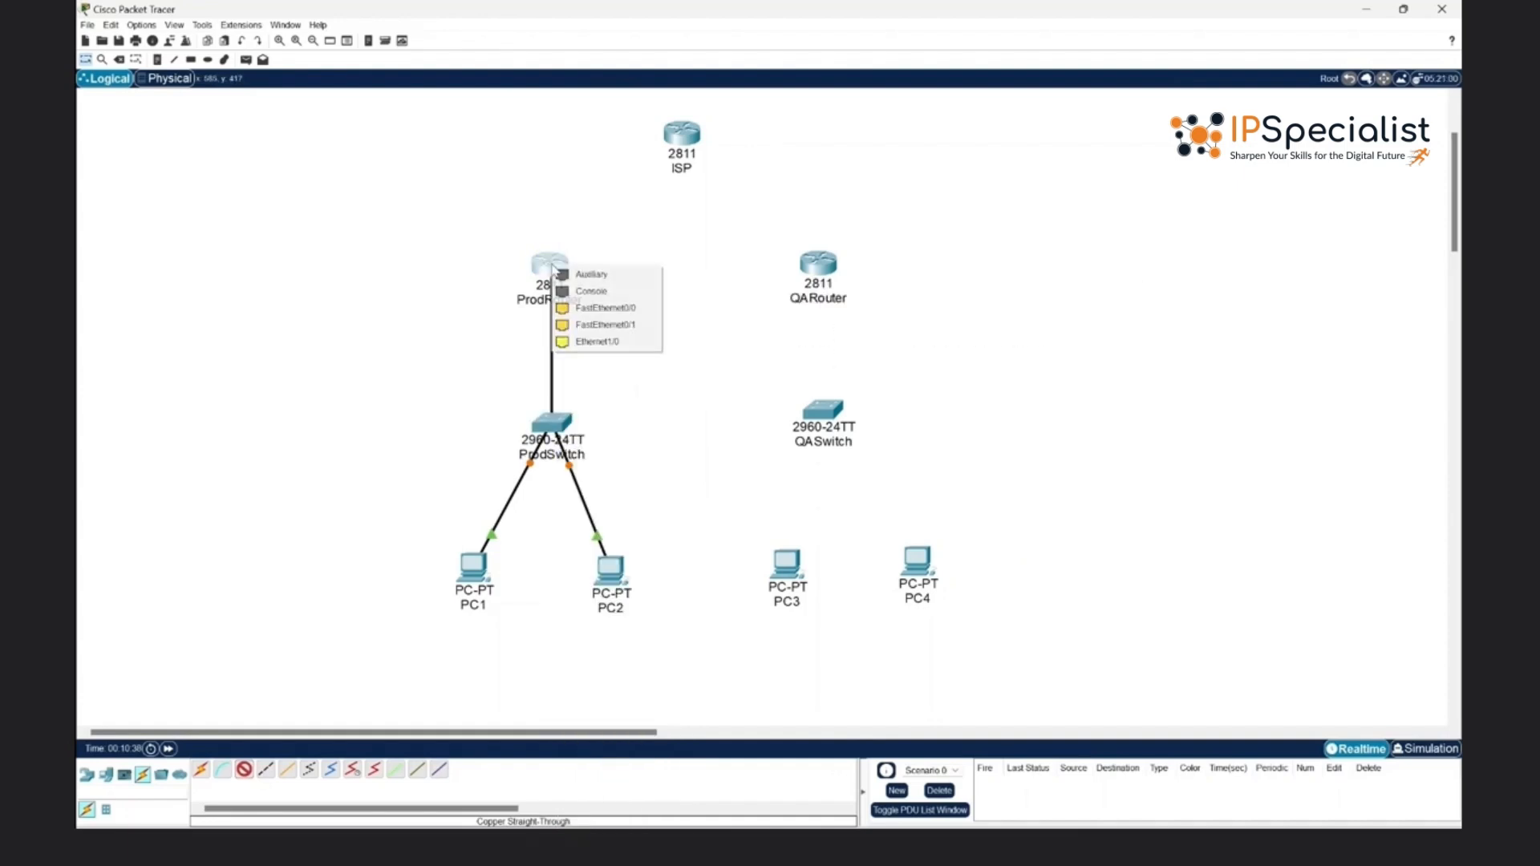
{"action": "left_click", "coordinate": [574, 345]}
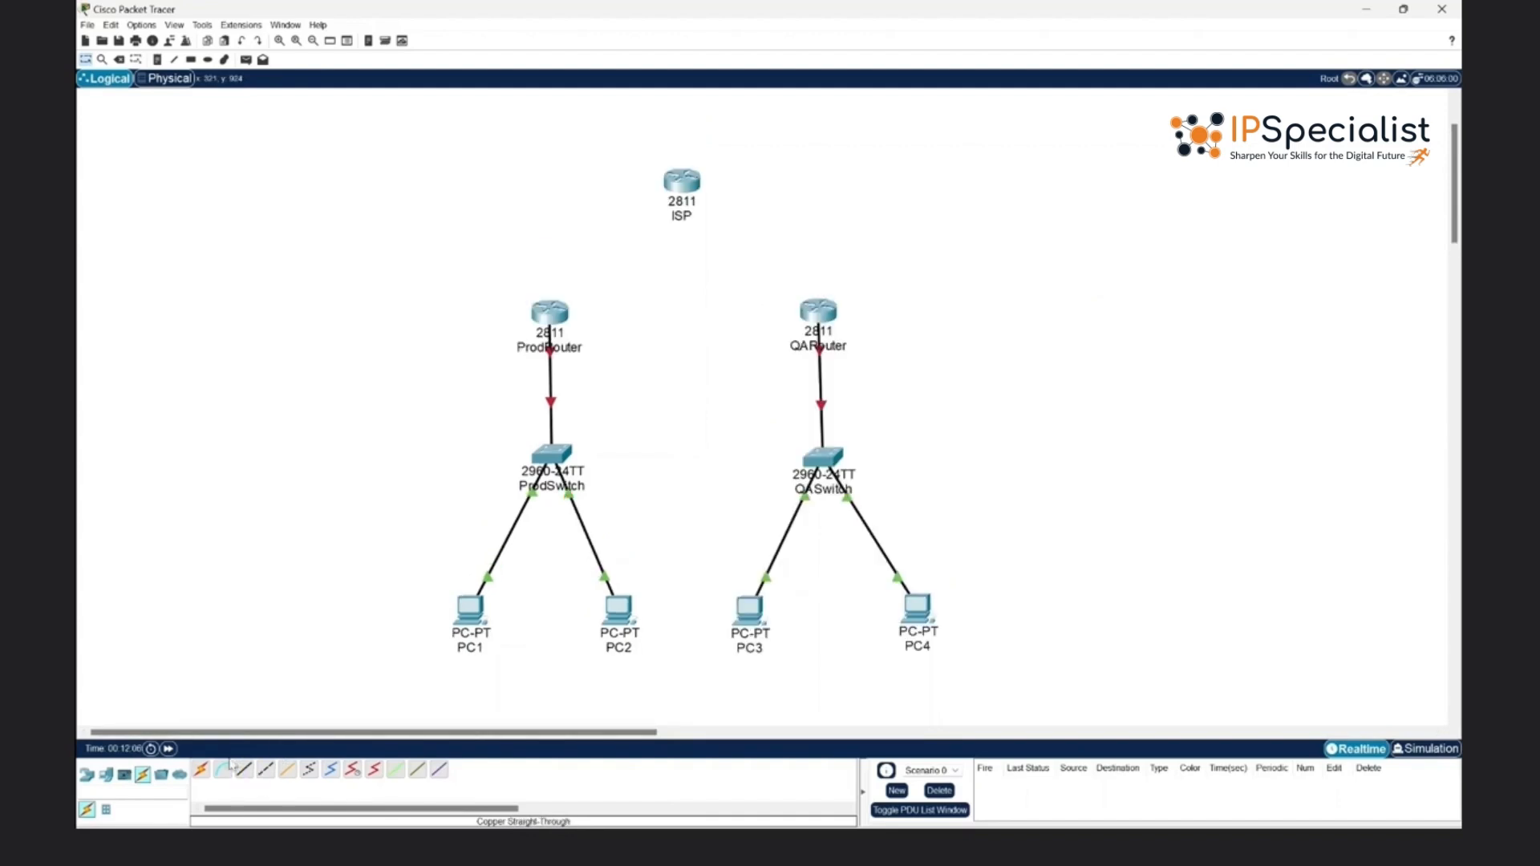
- Connect ProdRouter to QARouter with a copper straight-through cable
{"action": "left_click", "coordinate": [245, 769]}
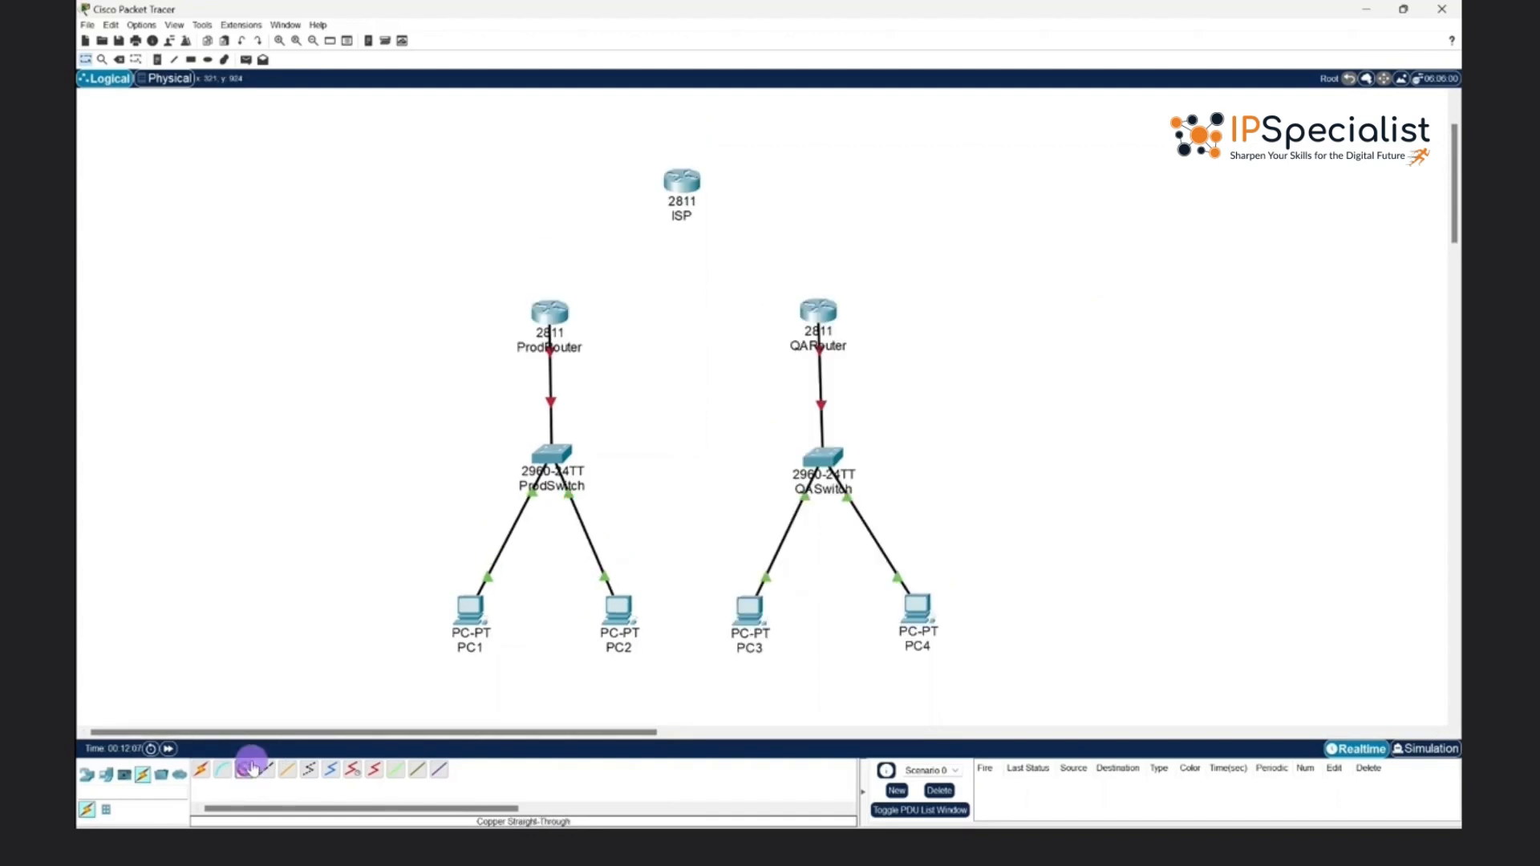
{"action": "left_click", "coordinate": [558, 304]}
{"action": "left_click", "coordinate": [584, 350]}
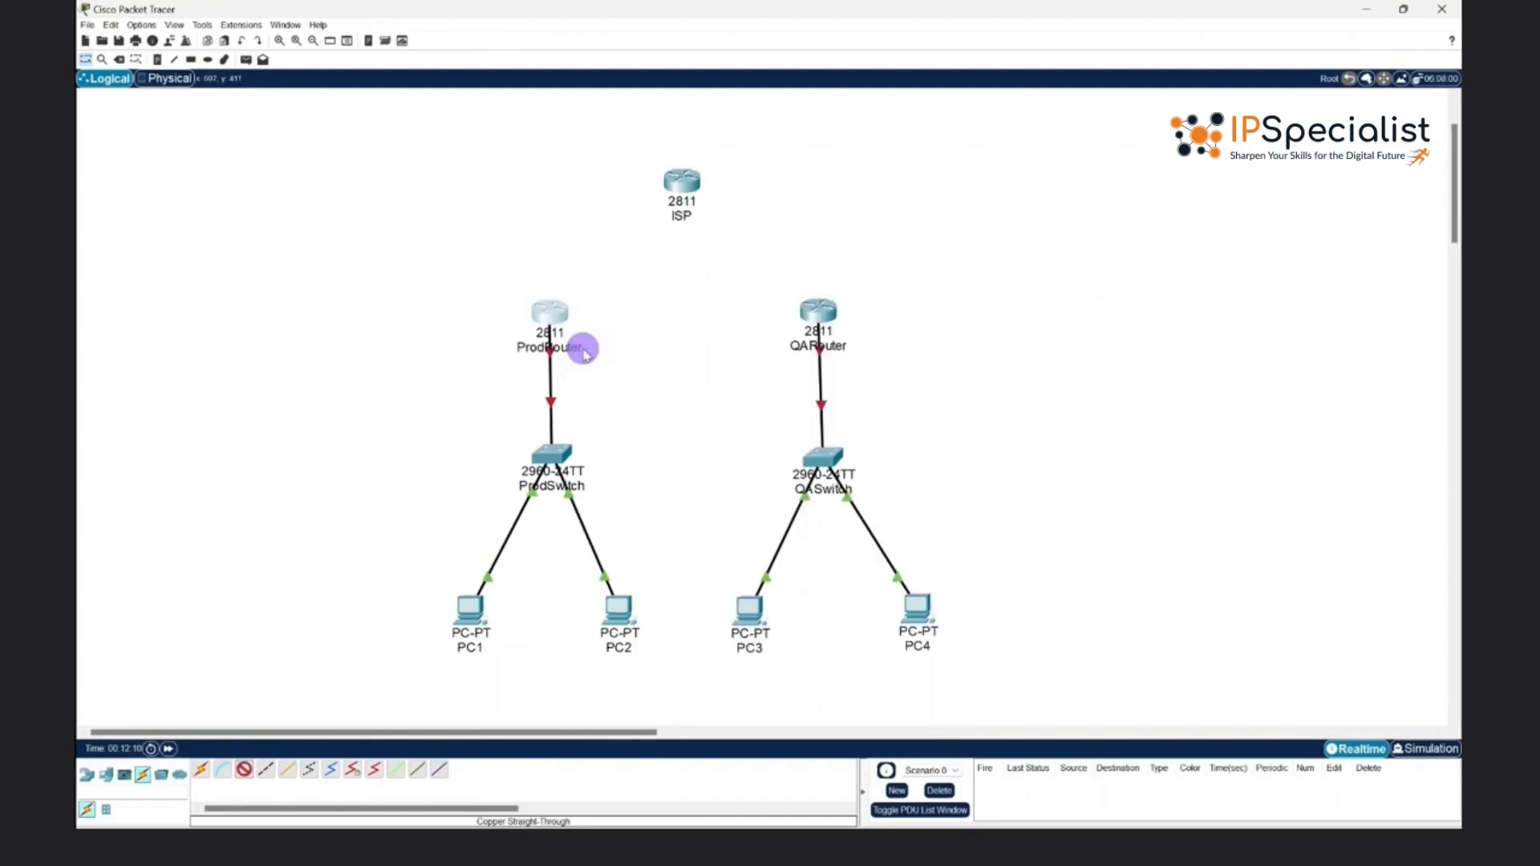
{"action": "left_click", "coordinate": [815, 309]}
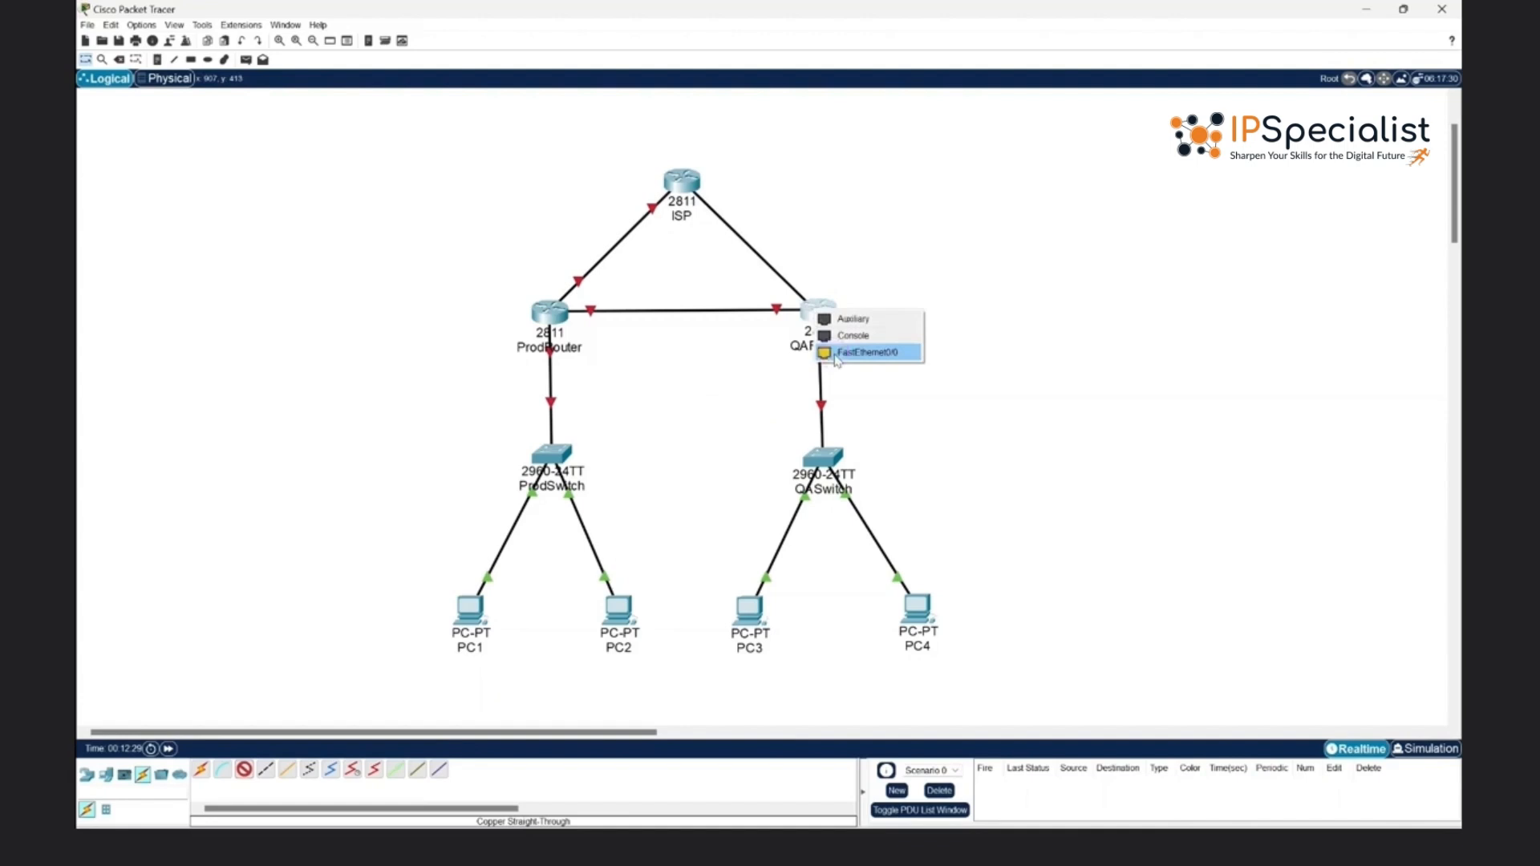
{"action": "left_click", "coordinate": [835, 356]}
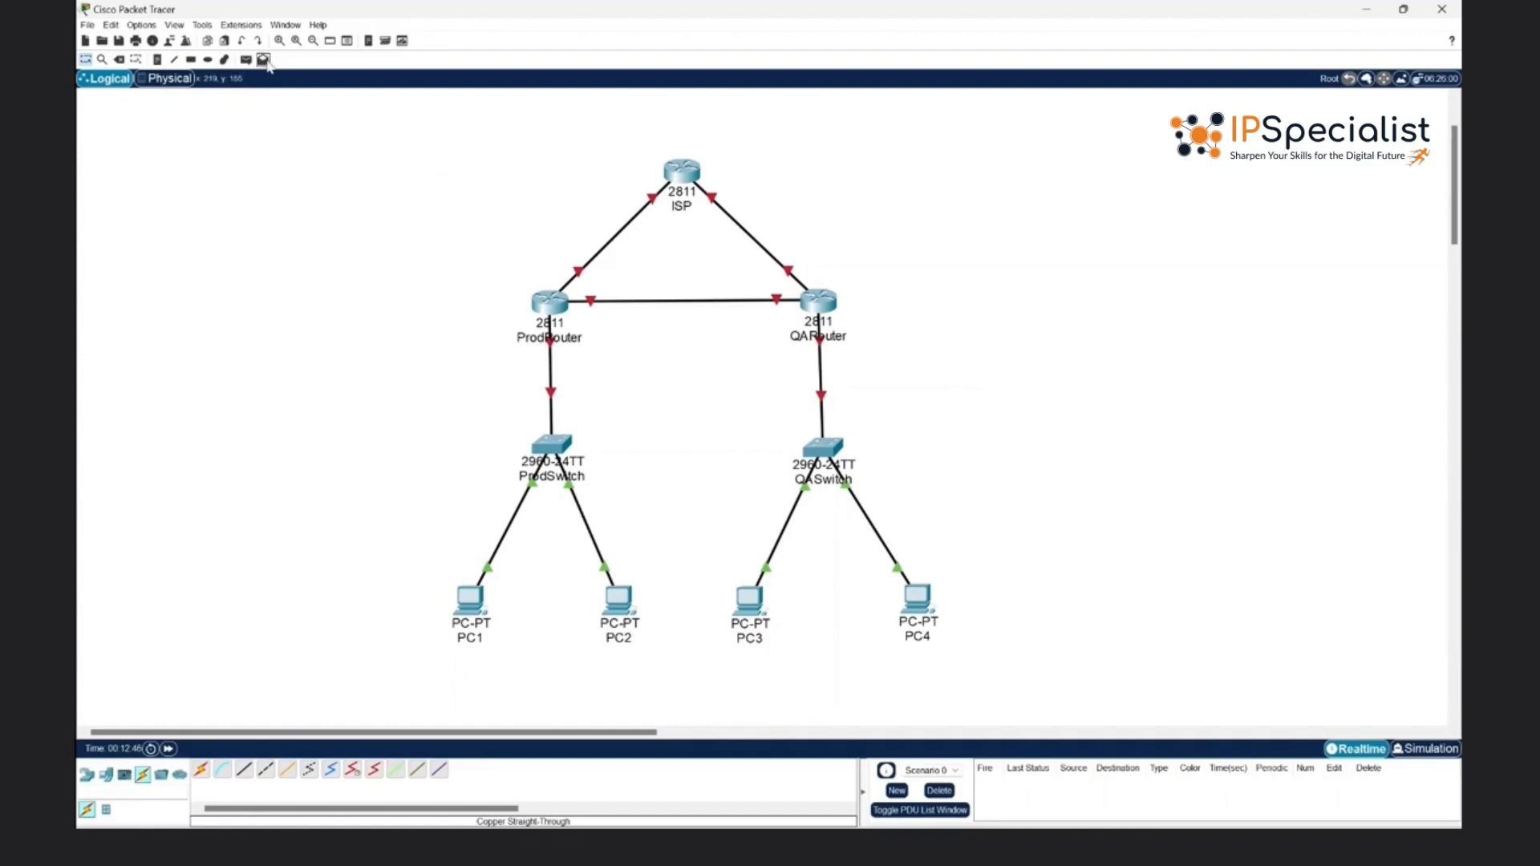
- Set up the rectangle drawing tool with a solid light grey fill, #e6e6e6
{"action": "left_click", "coordinate": [192, 60]}
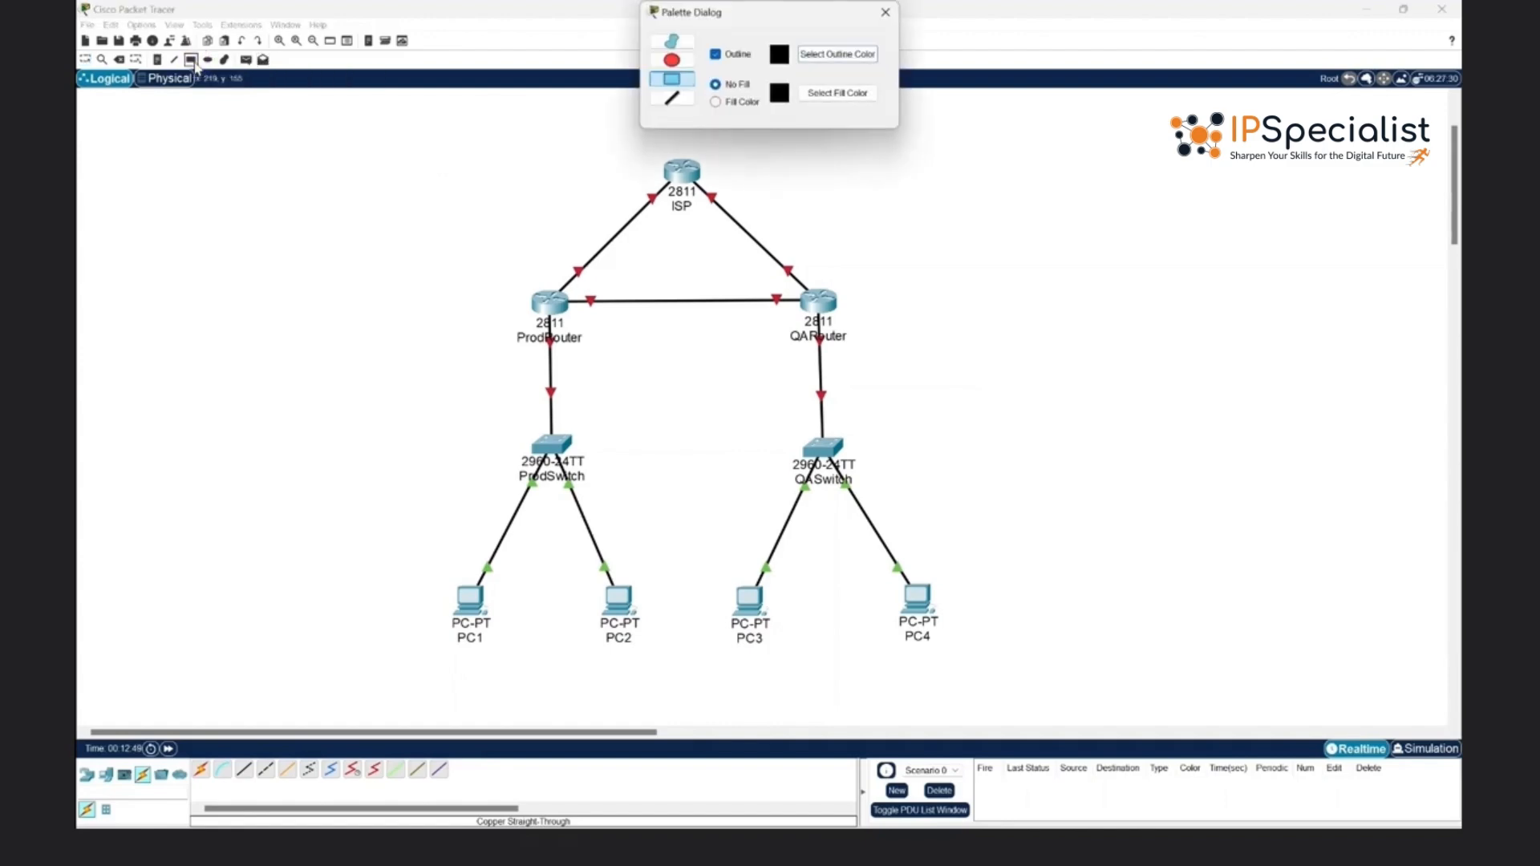
{"action": "left_click", "coordinate": [736, 102]}
{"action": "left_click", "coordinate": [838, 93]}
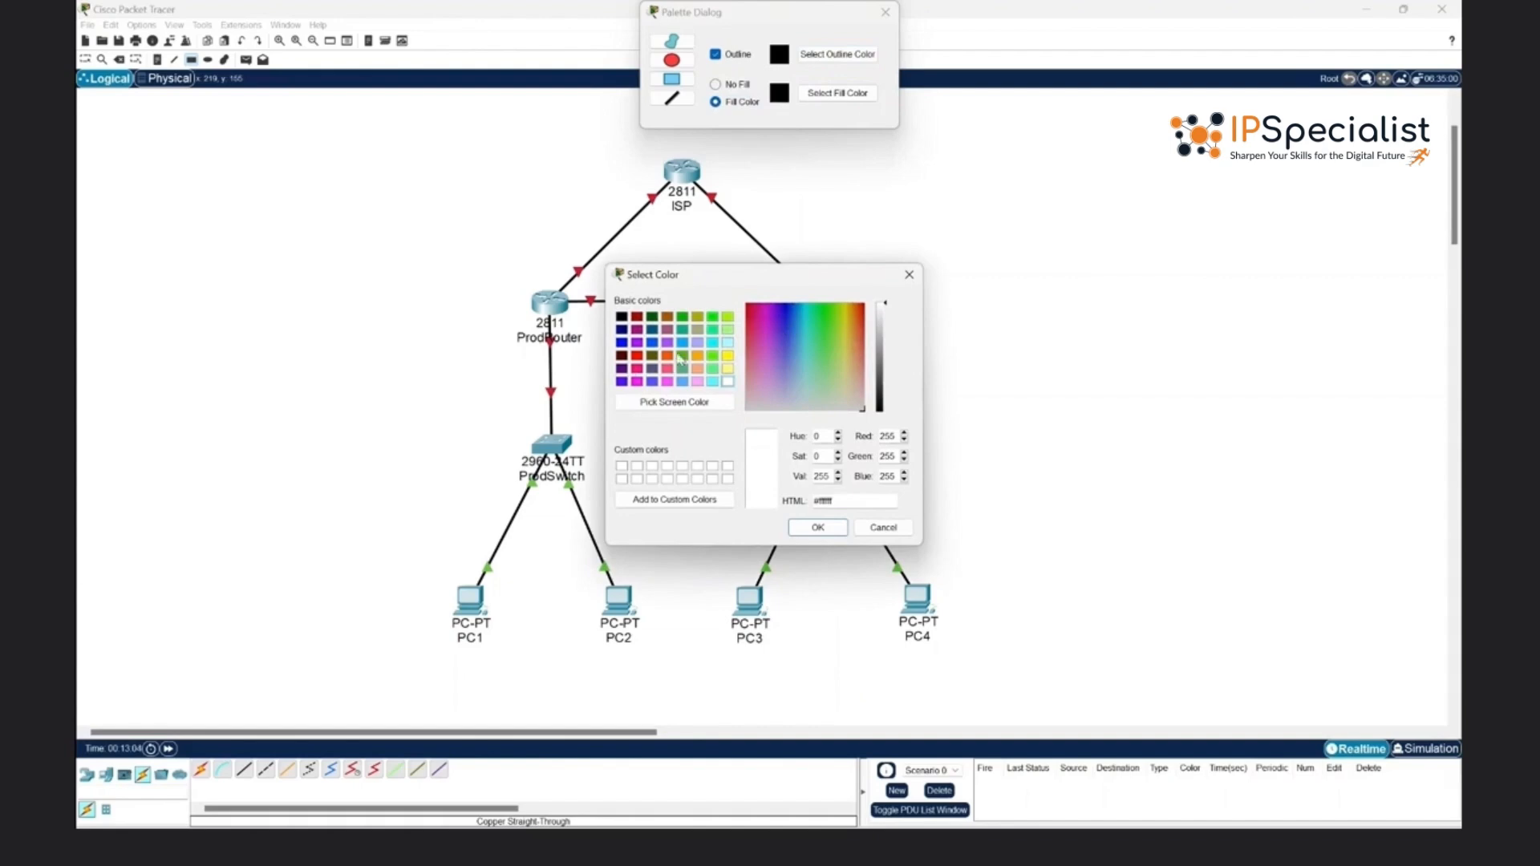
{"action": "left_click_drag", "start_coordinate": [883, 330], "coordinate": [884, 318]}
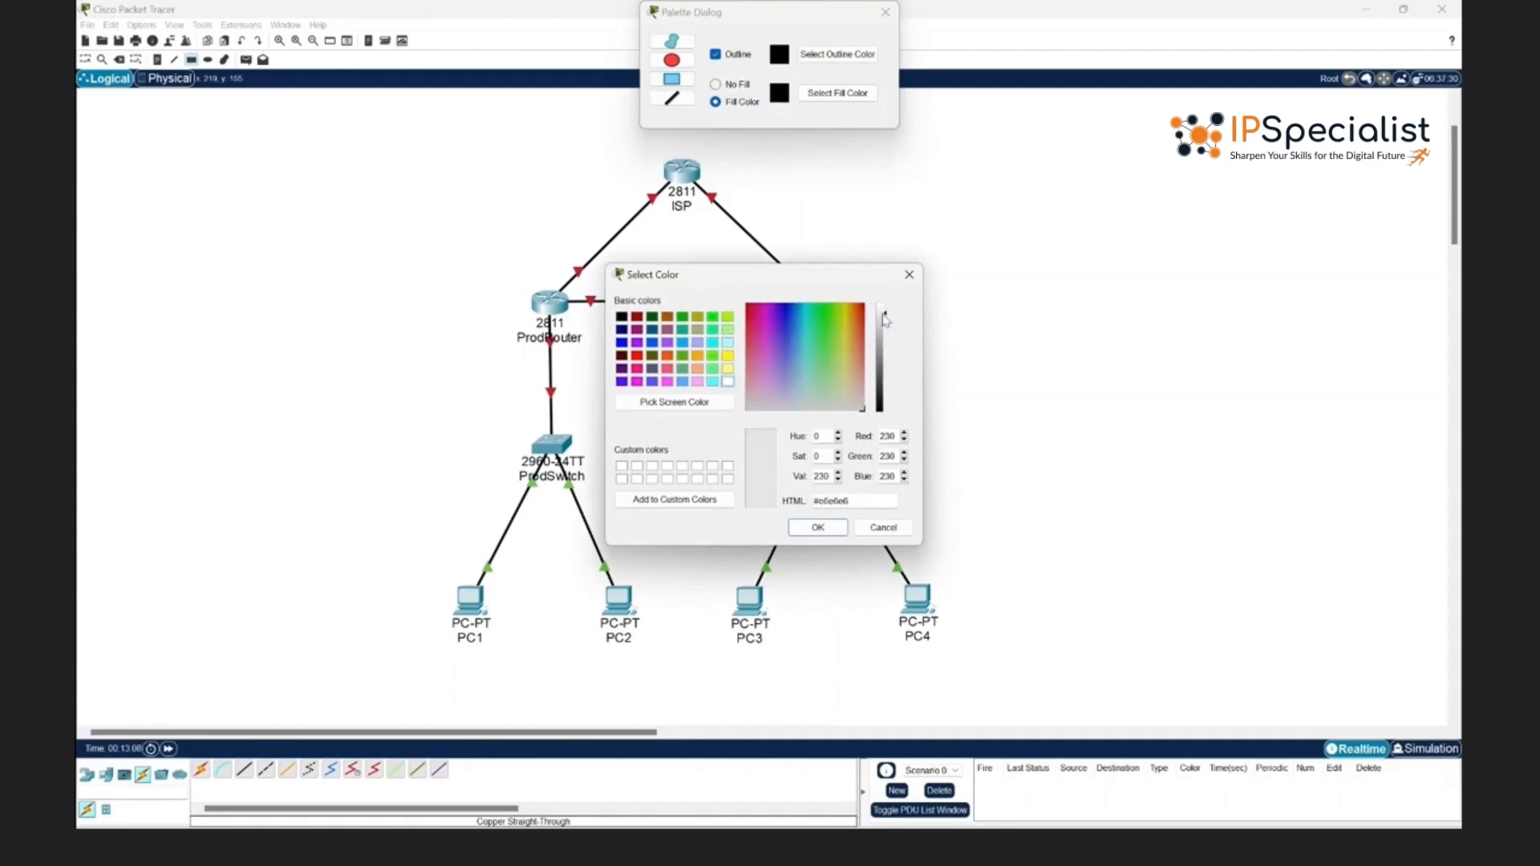
{"action": "left_click", "coordinate": [806, 533]}
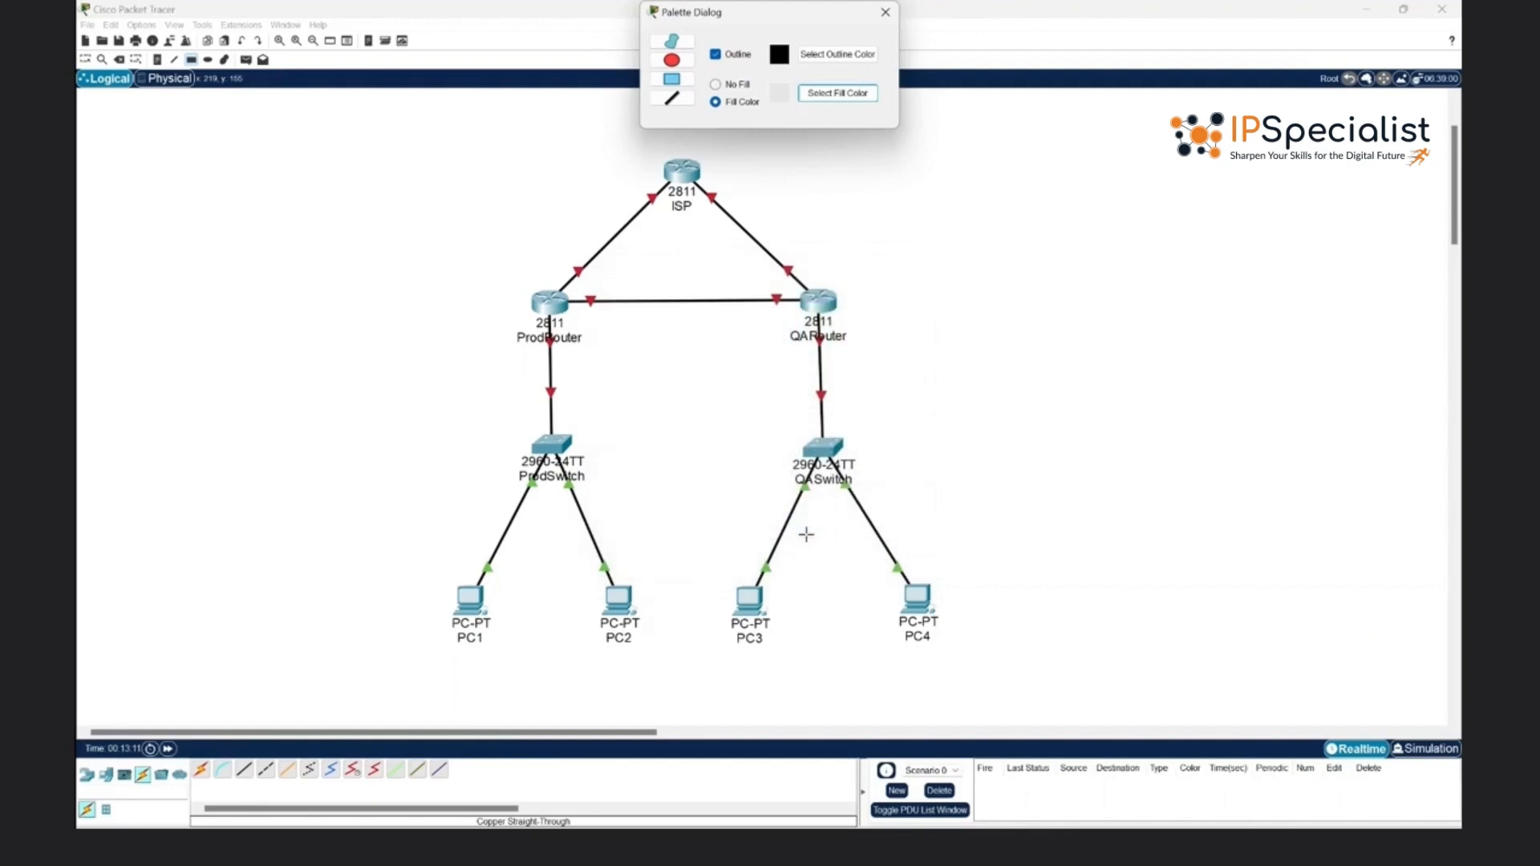
- Draw one grey rectangle around the ProdRouter, ProdSwitch, PC1 and PC2 group and another around the QARouter, QASwitch, PC3 and PC4 group
{"action": "left_click", "coordinate": [672, 79]}
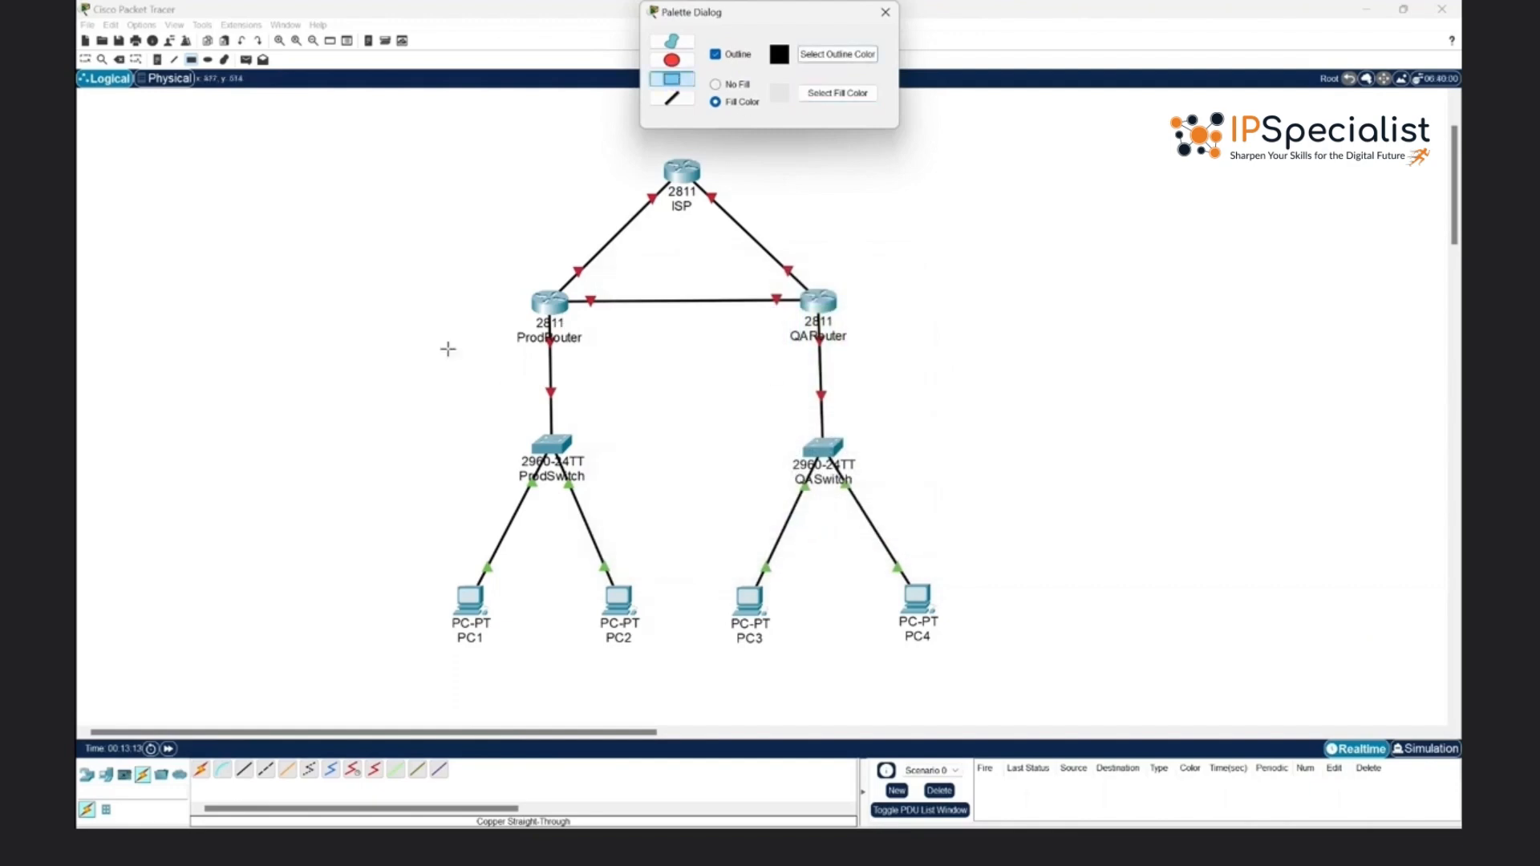
{"action": "left_click_drag", "start_coordinate": [357, 276], "coordinate": [666, 660]}
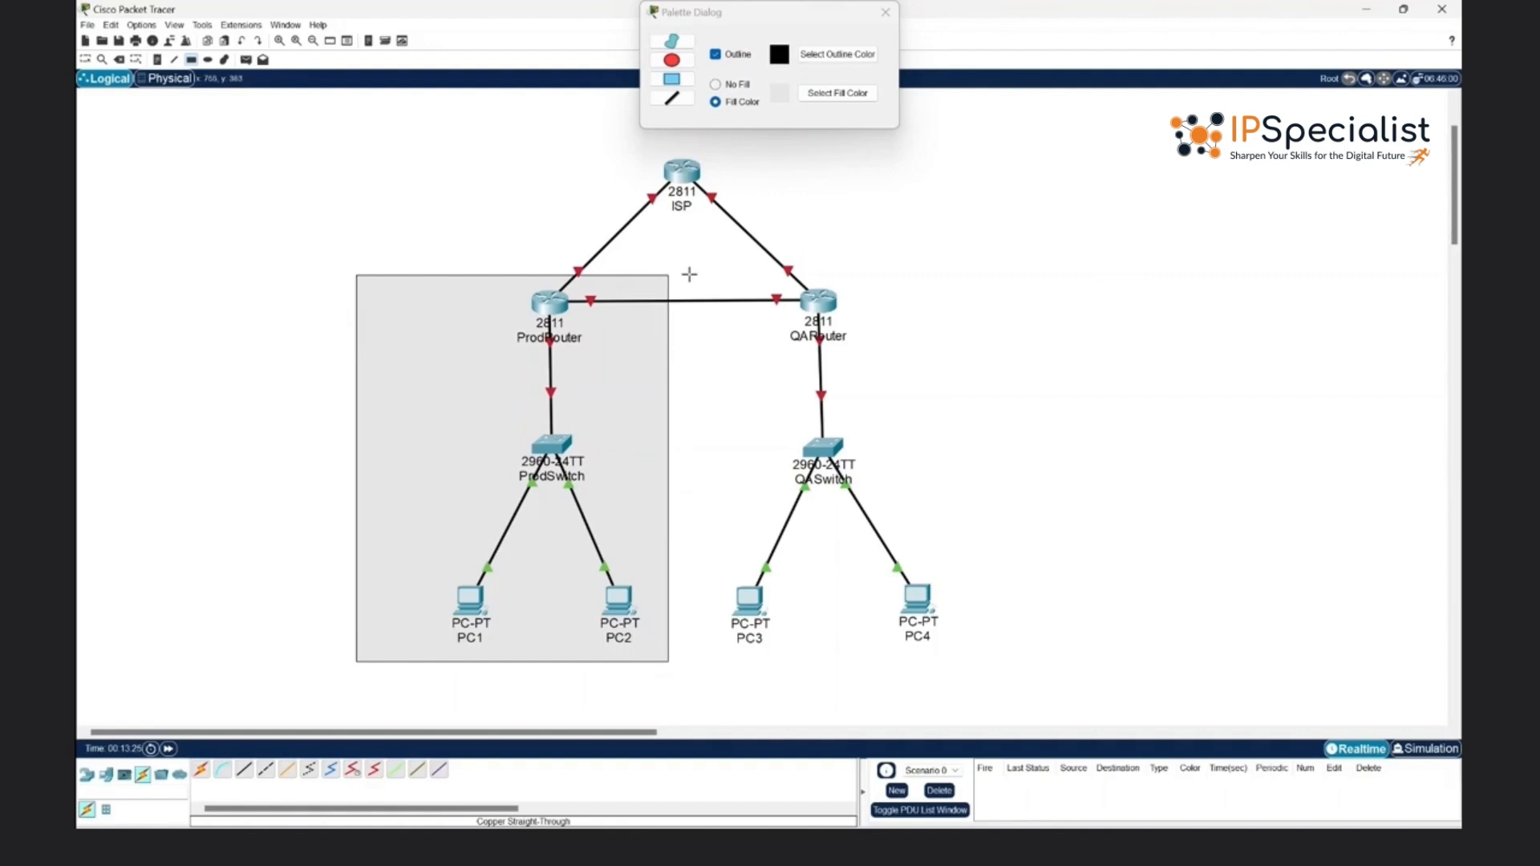
{"action": "left_click_drag", "start_coordinate": [688, 274], "coordinate": [1004, 660]}
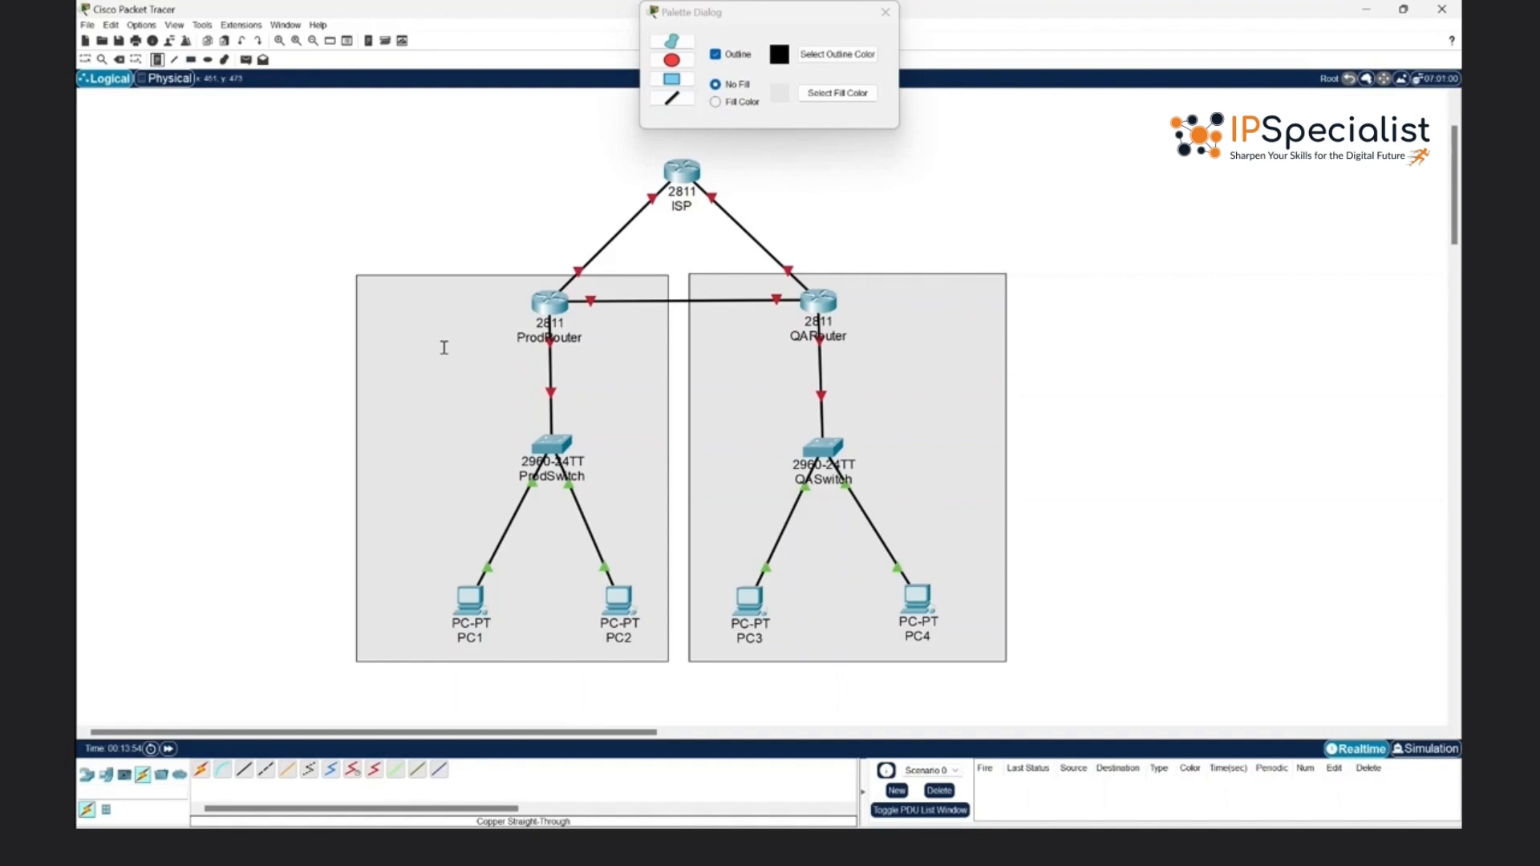
- Add the text labels "Production Building" and "Quality Assurance Building" to the production and QA rectangles
{"action": "left_click", "coordinate": [381, 294]}
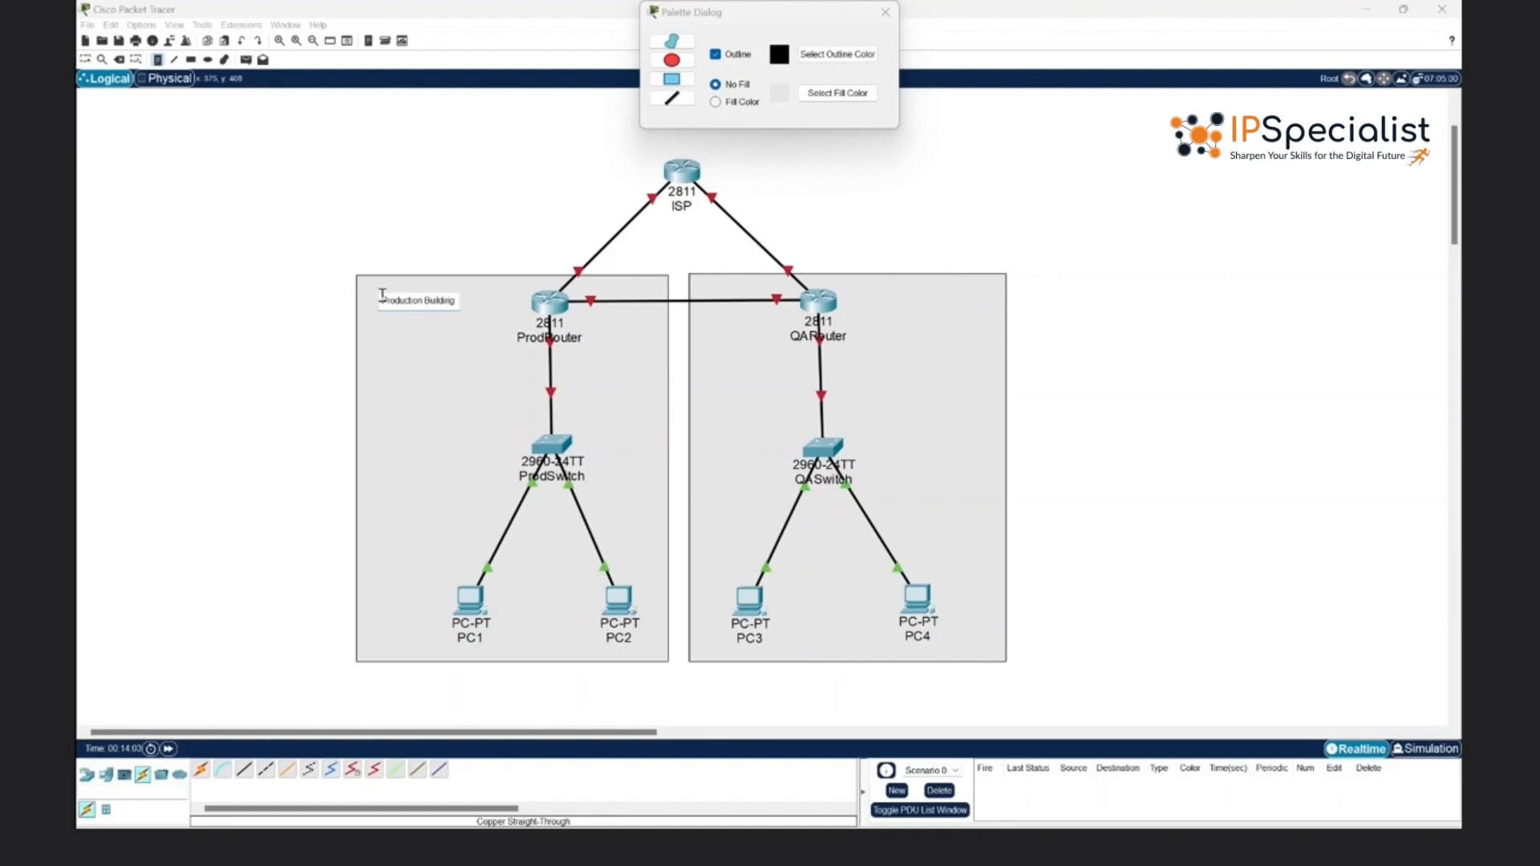
{"action": "left_click", "coordinate": [876, 295]}
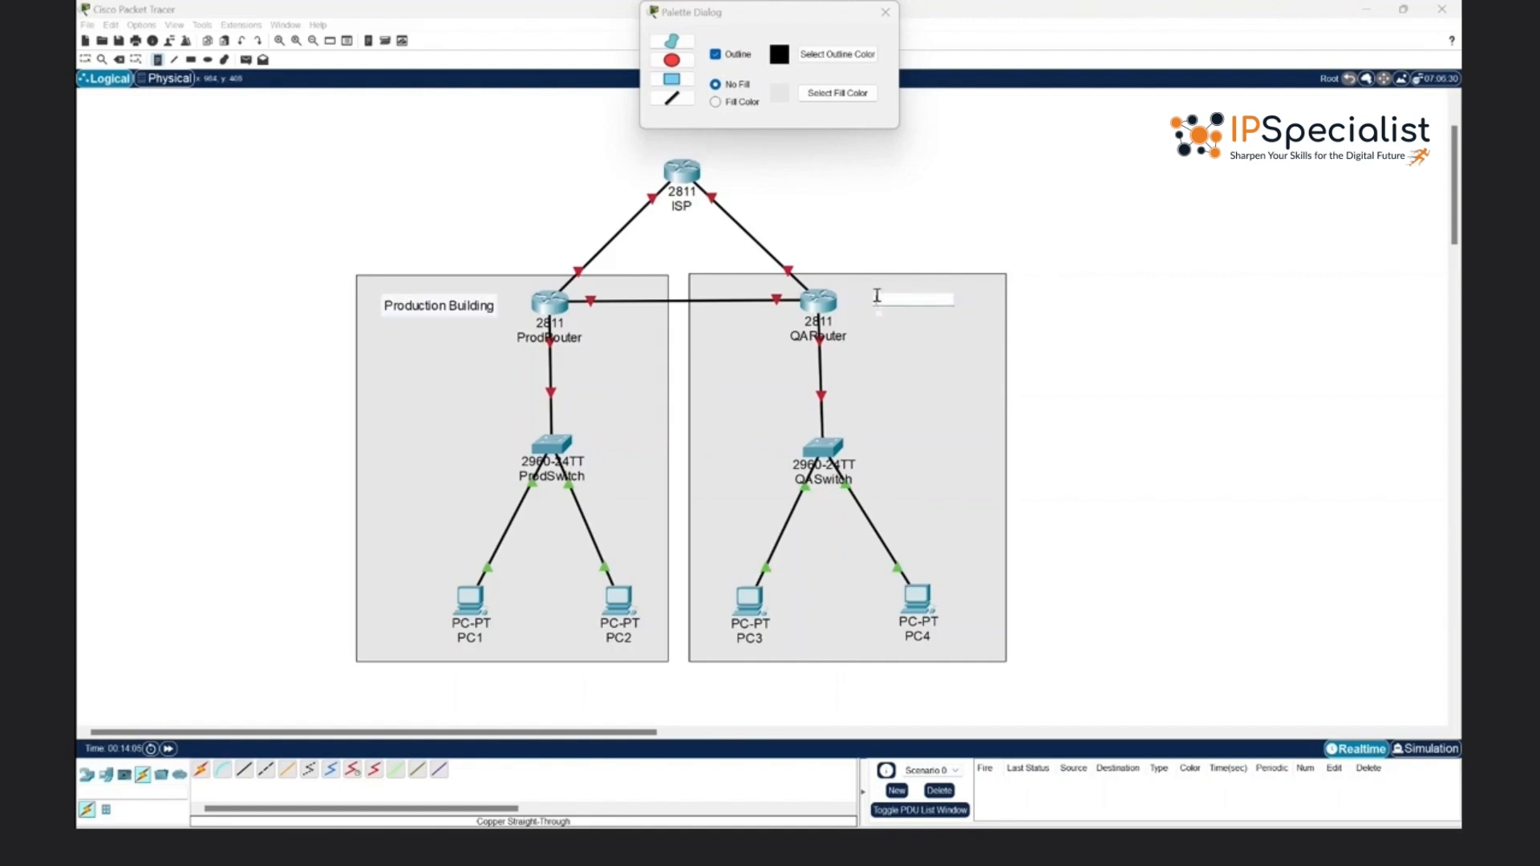
{"action": "type", "text": "QA"}
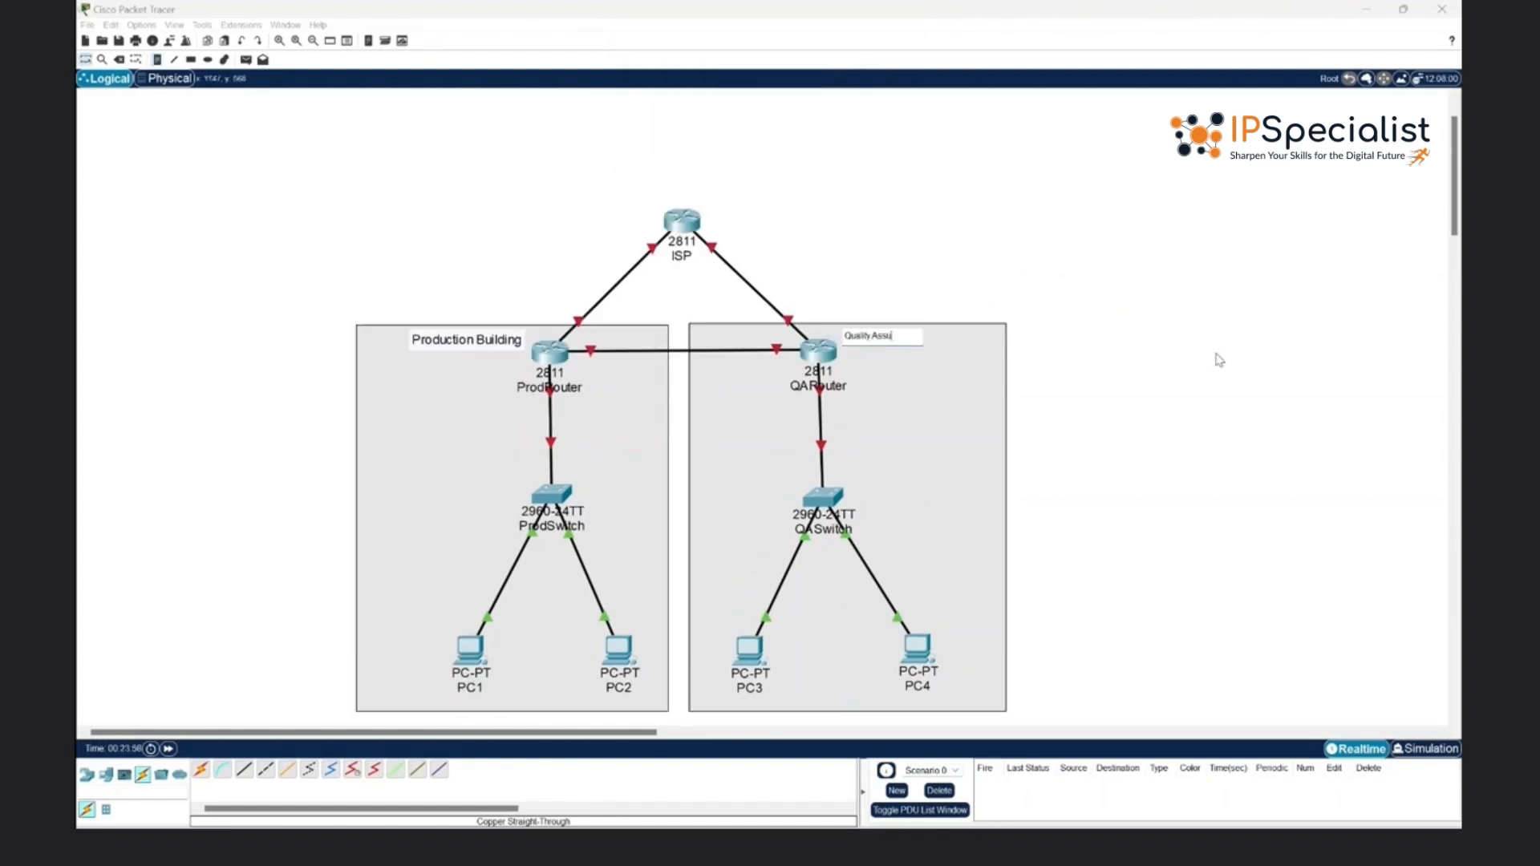
{"action": "type", "text": "ui"}
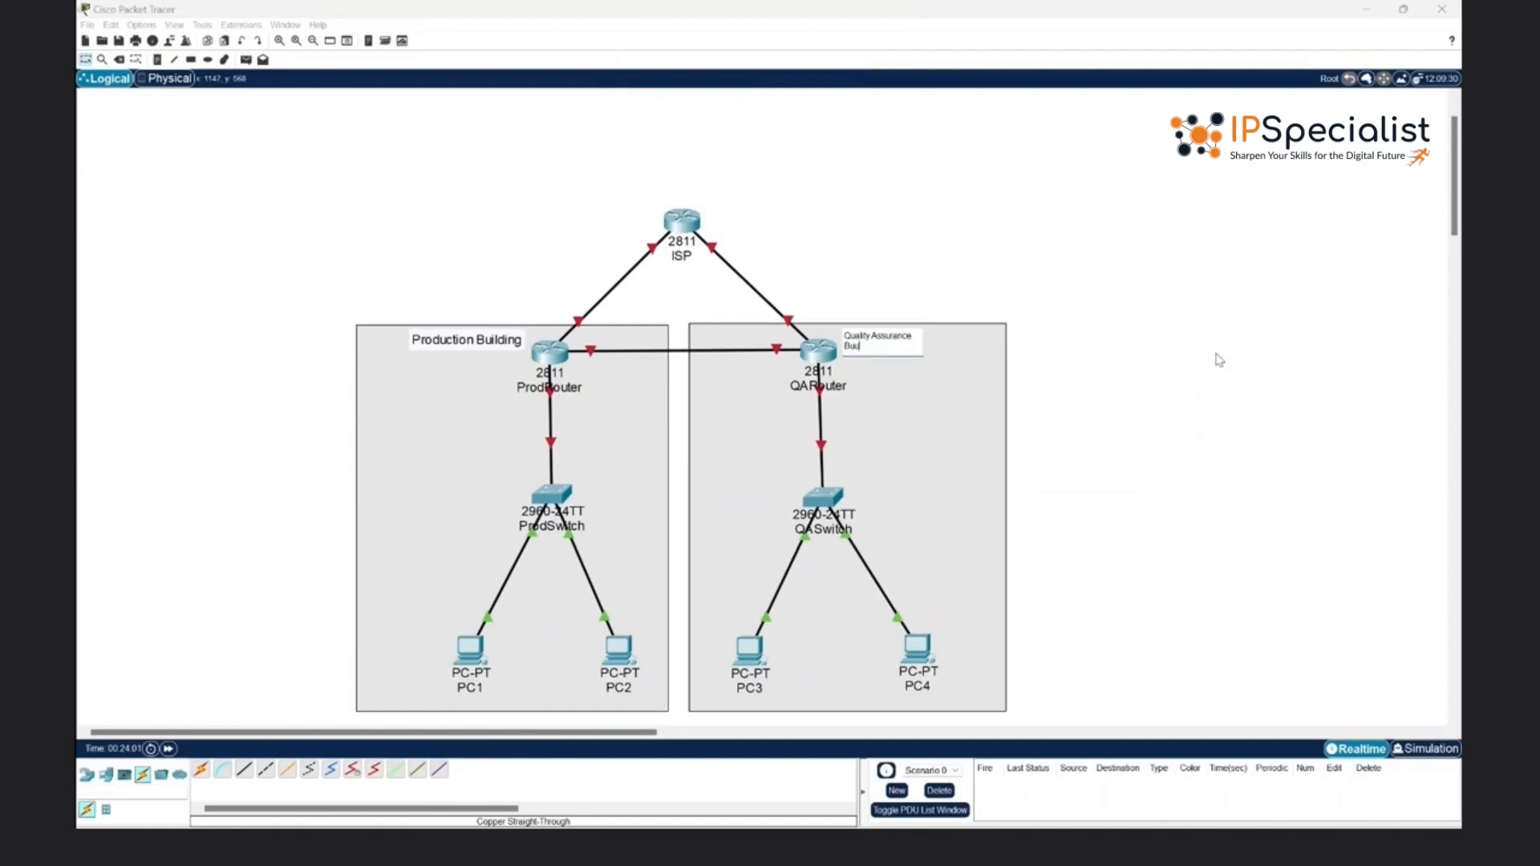
{"action": "type", "text": "lding"}
{"action": "left_click", "coordinate": [1215, 354]}
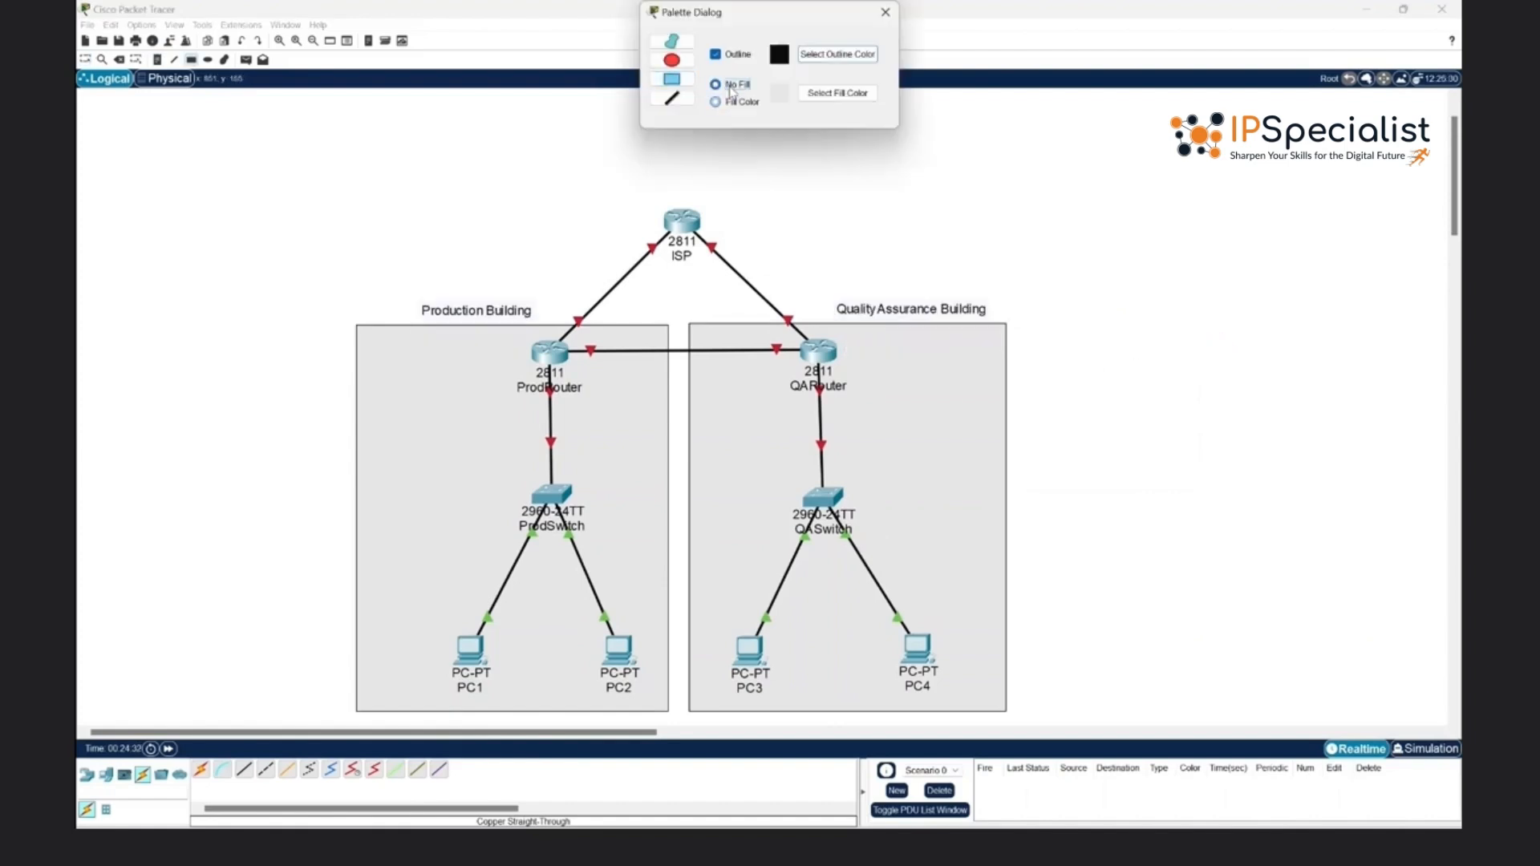
- Draw an unfilled rectangle with an orange outline around the whole topology, enclosing the ISP router and both buildings
{"action": "left_click", "coordinate": [728, 86]}
{"action": "left_click", "coordinate": [826, 54]}
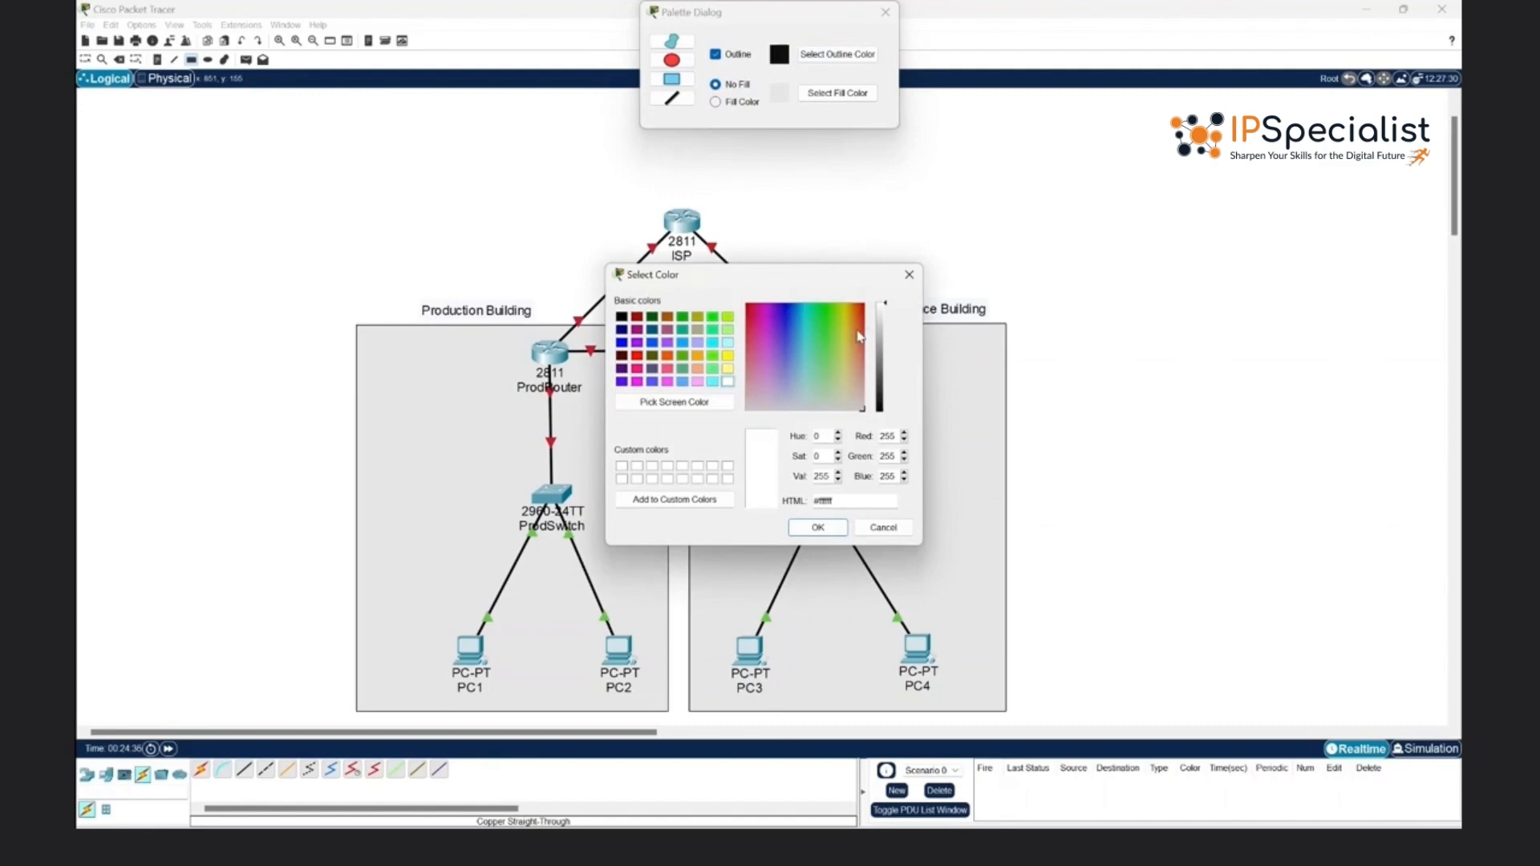
{"action": "left_click", "coordinate": [697, 355]}
{"action": "left_click", "coordinate": [814, 525]}
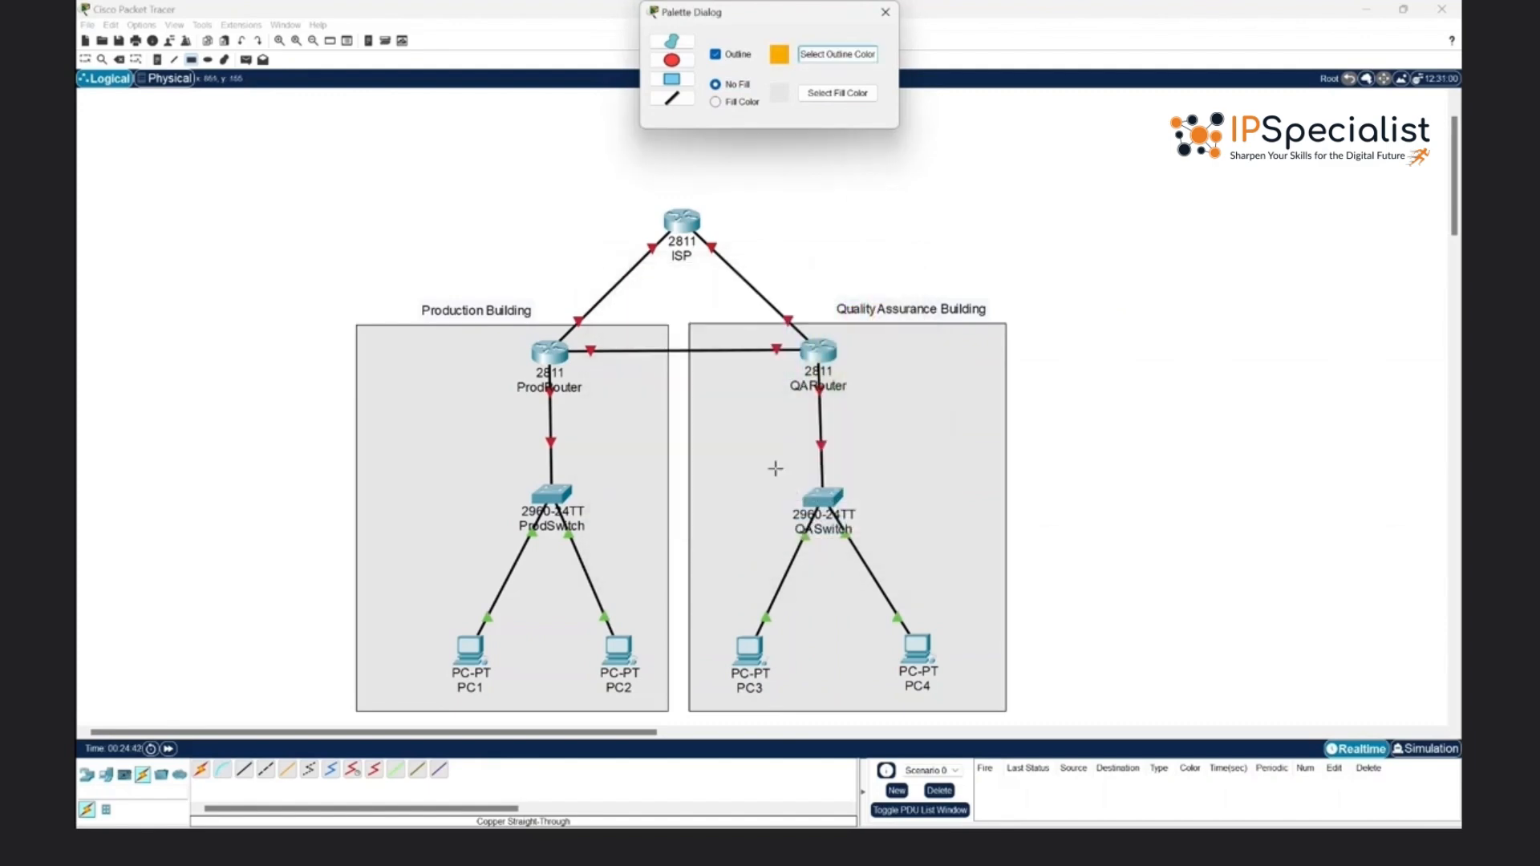
{"action": "scroll", "coordinate": [316, 200], "scroll_direction": "down", "scroll_amount": 1}
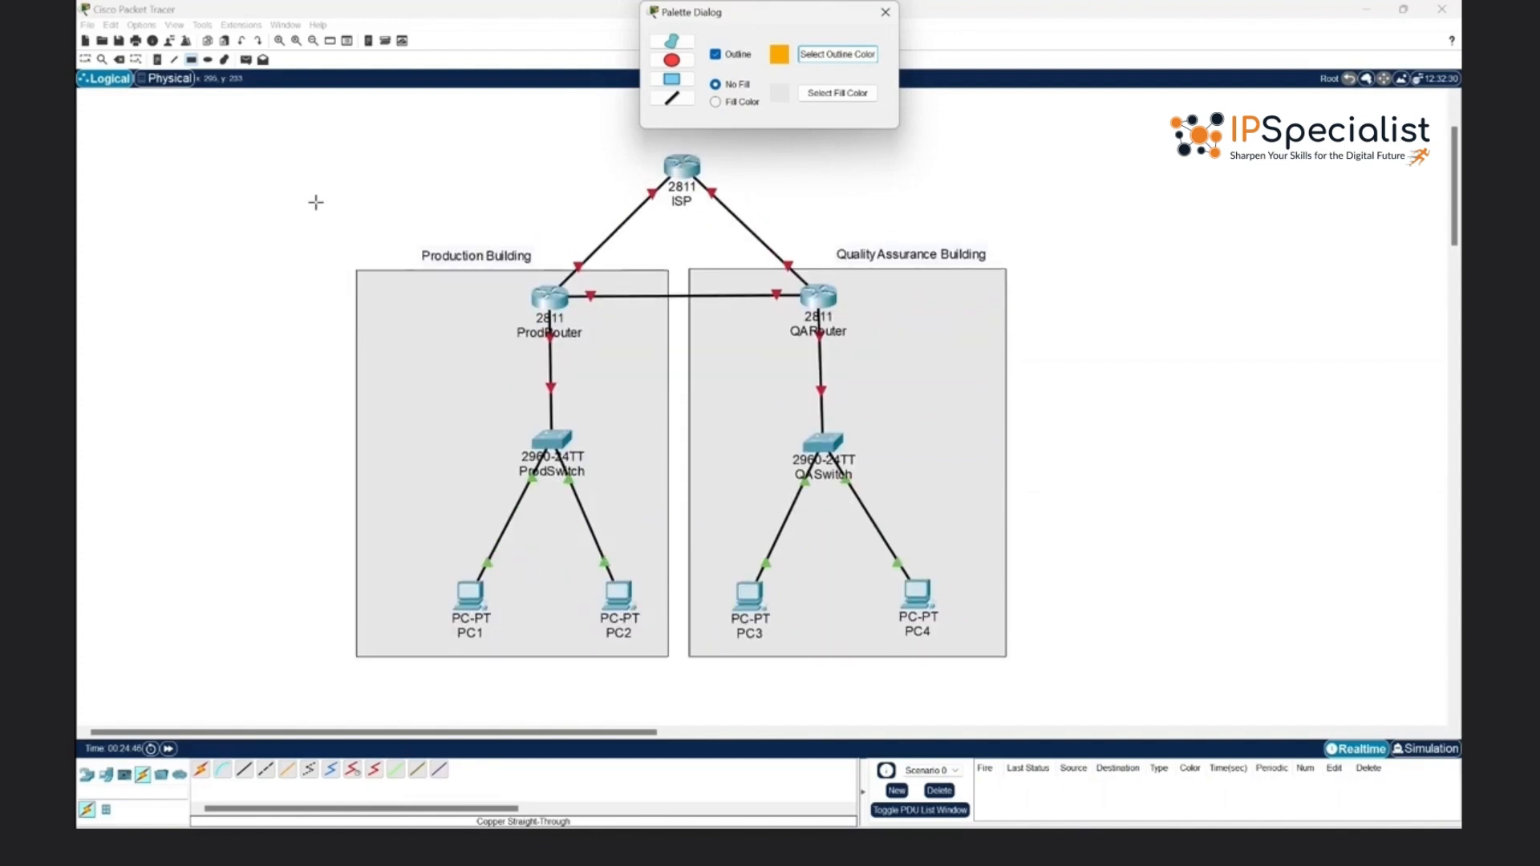
{"action": "left_click_drag", "start_coordinate": [332, 147], "coordinate": [1024, 667]}
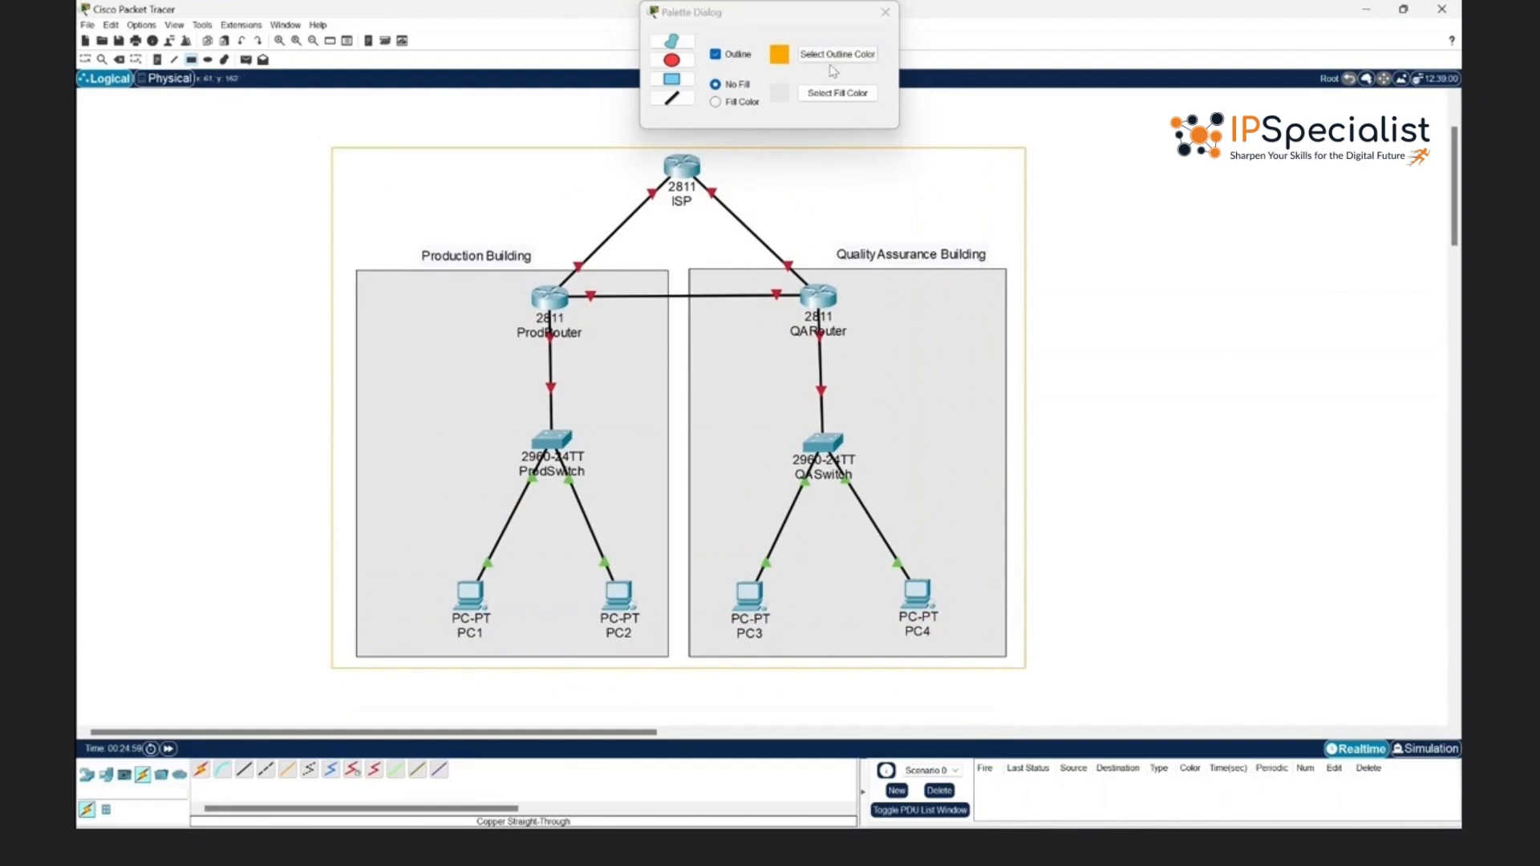
- Add the text label "Astra Inc. Company" in the upper-left corner of the orange outer rectangle
{"action": "left_click", "coordinate": [157, 59]}
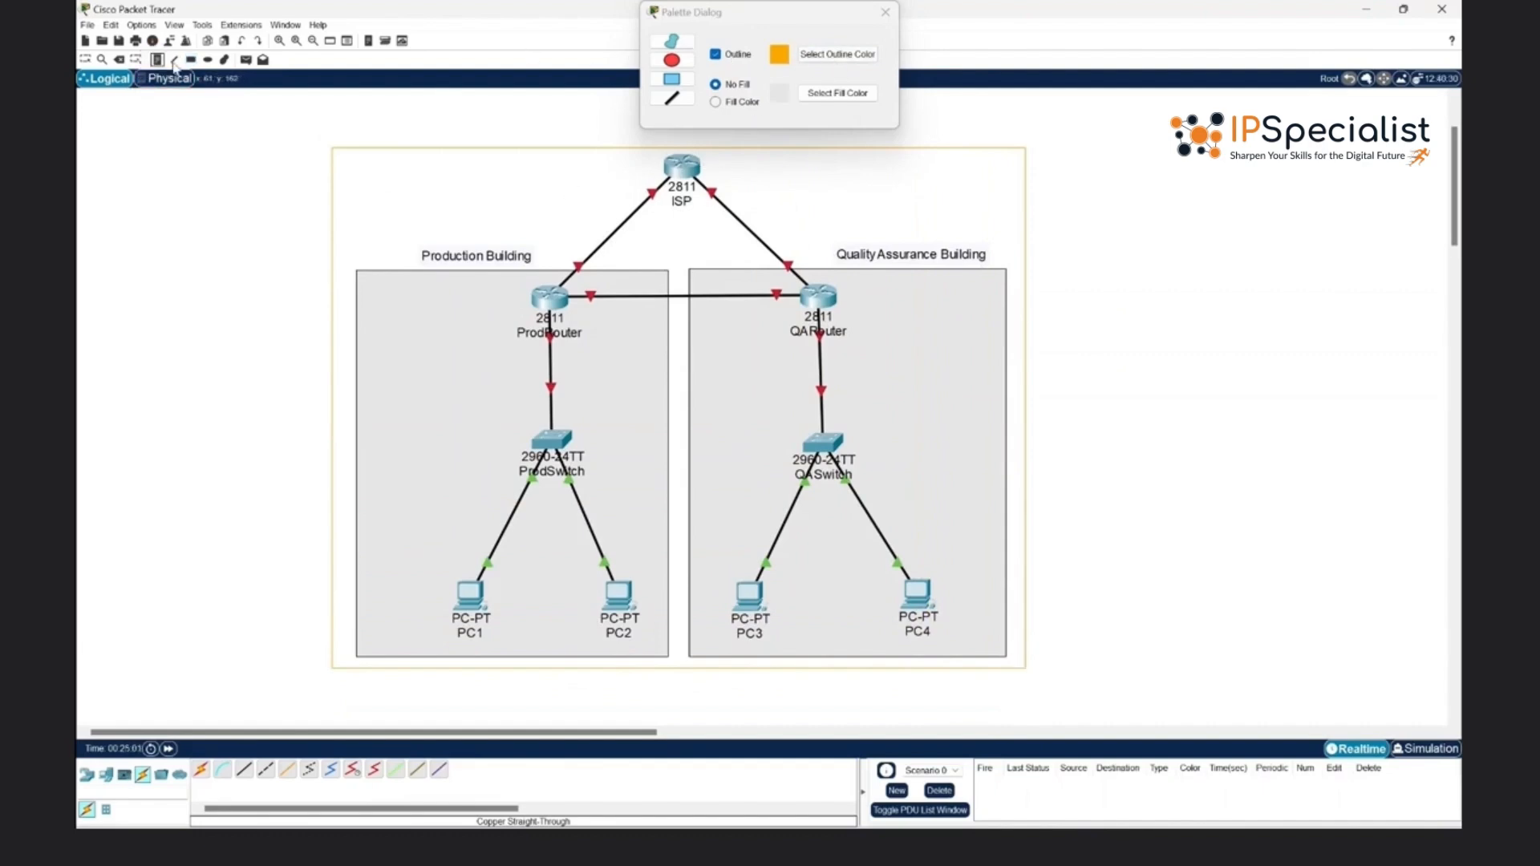
{"action": "left_click", "coordinate": [369, 168]}
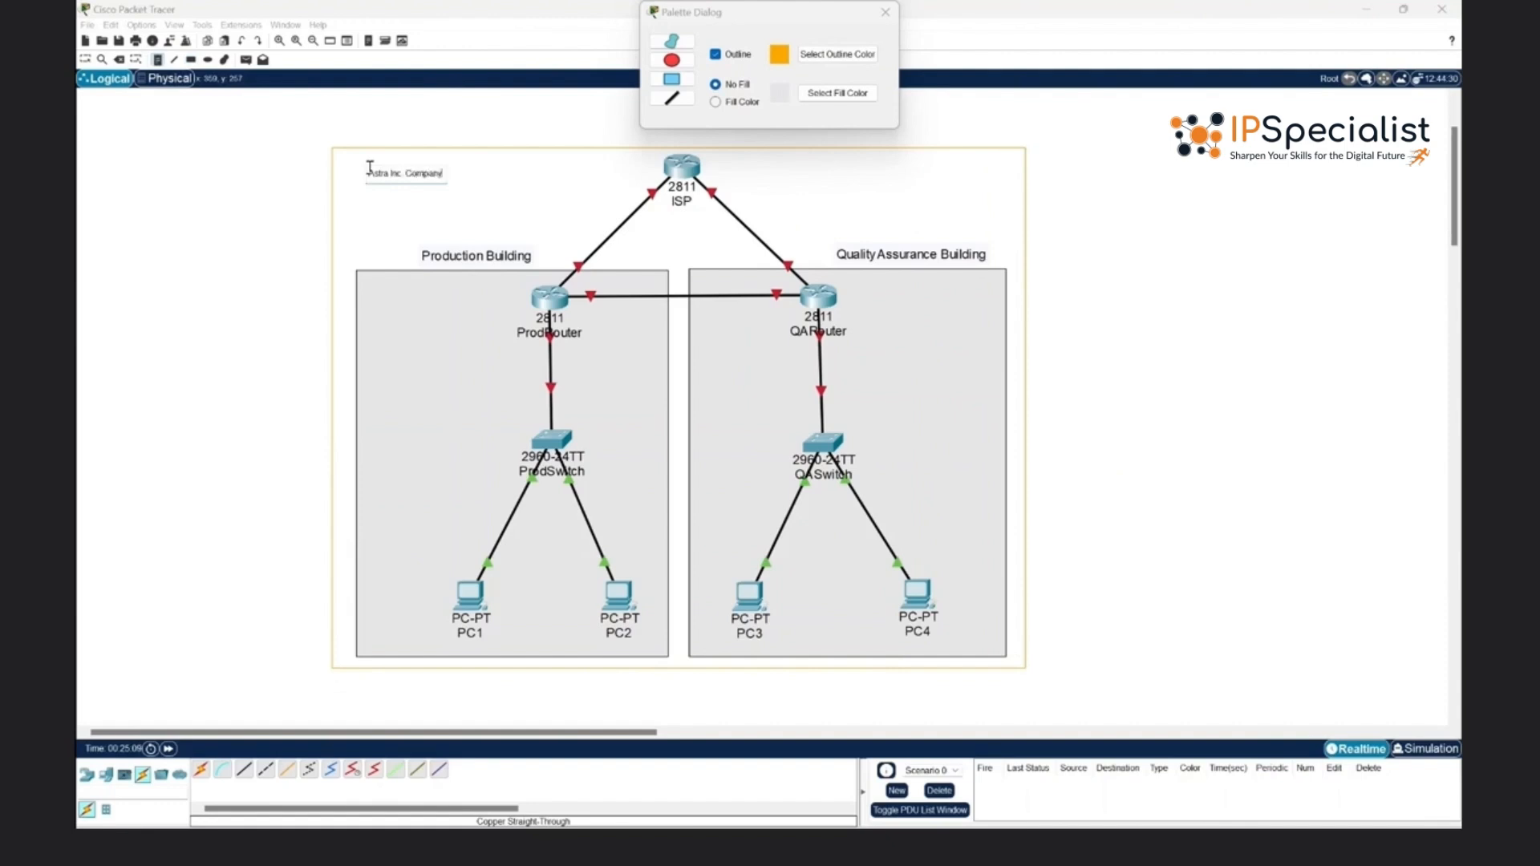
{"action": "left_click", "coordinate": [564, 137]}
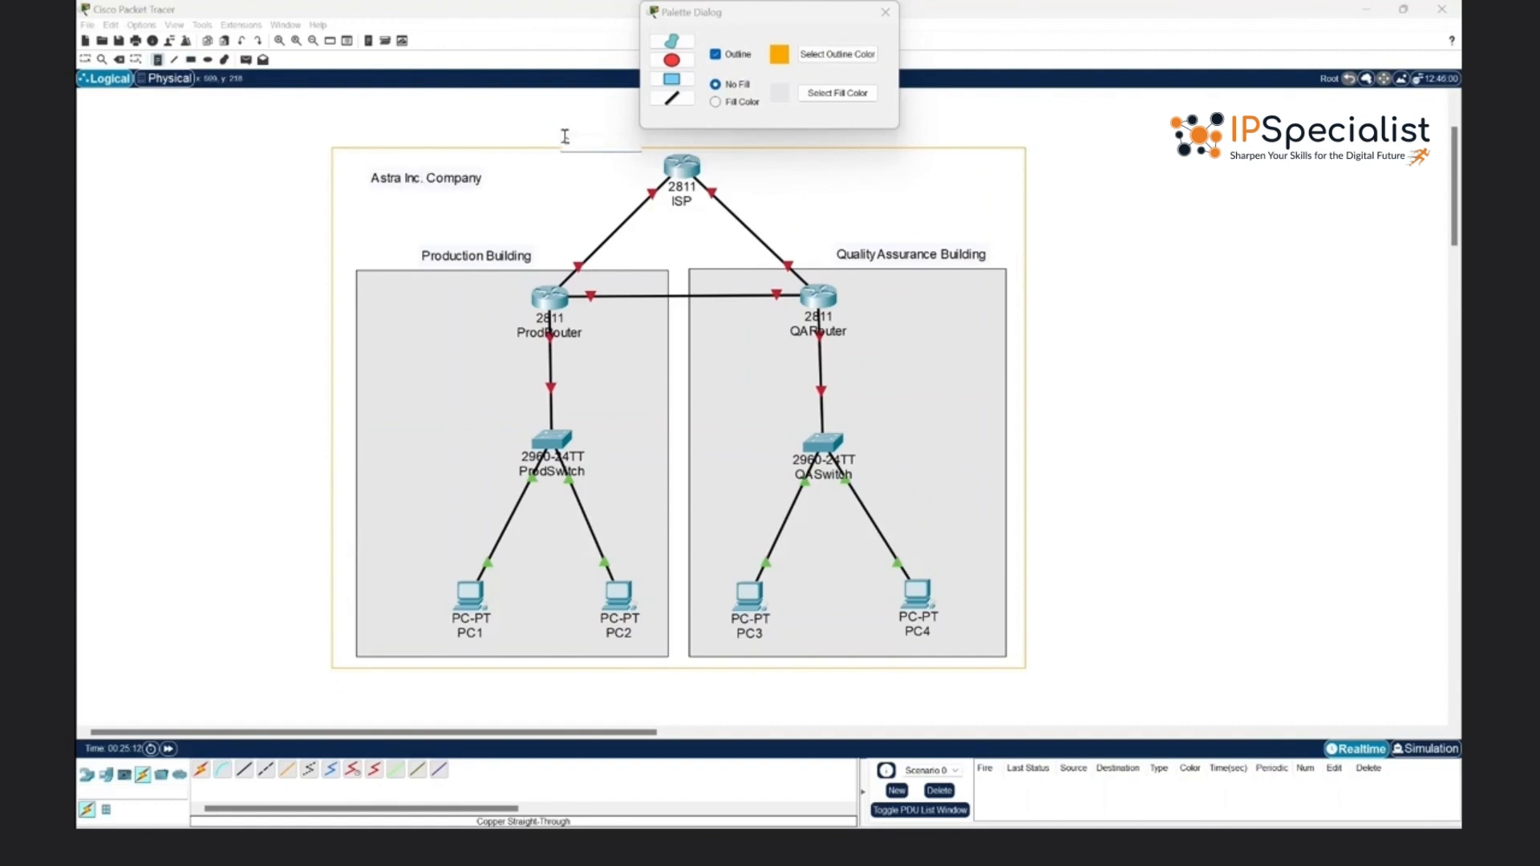
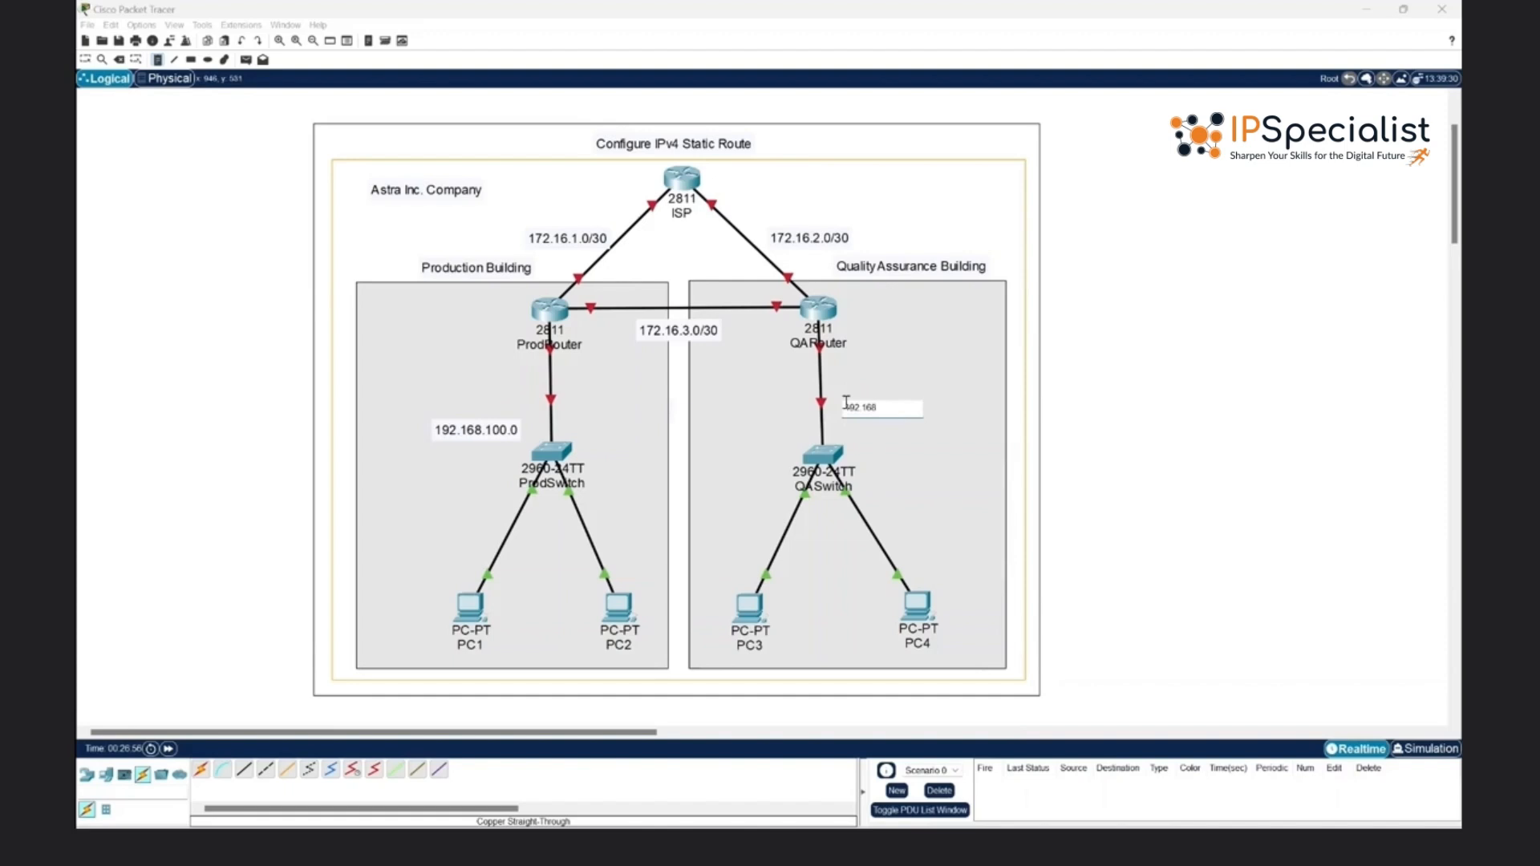
- Complete the QA LAN label as 192.168.200.0 and reposition the 172.16.1.0/30, 172.16.2.0/30, 192.168.200.0 and 192.168.100.0 labels closer to their links
{"action": "type", "text": ".200.0"}
{"action": "left_click", "coordinate": [86, 62]}
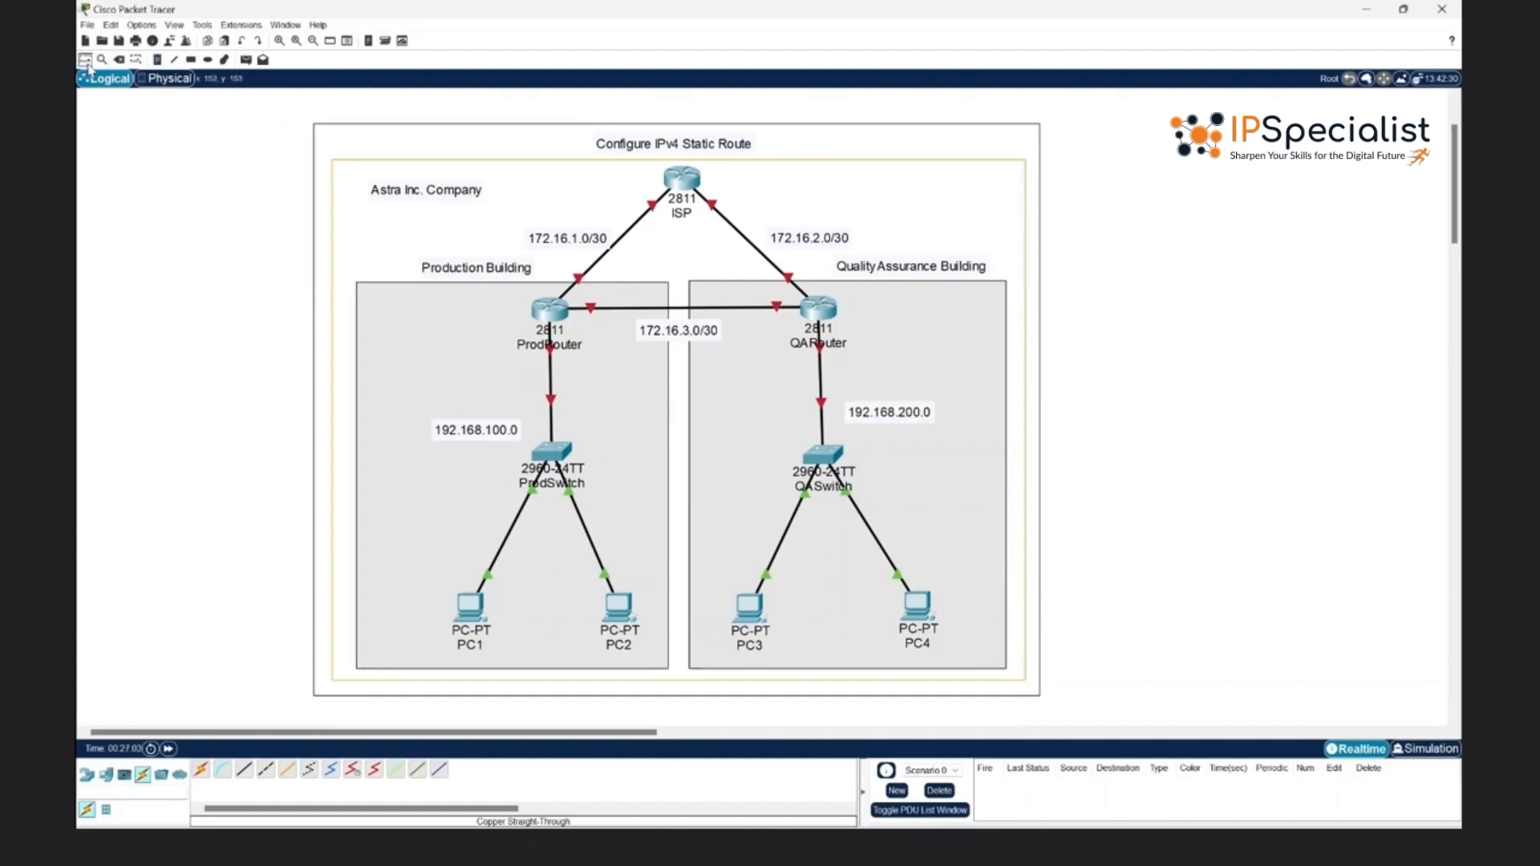
{"action": "left_click", "coordinate": [570, 239]}
{"action": "left_click_drag", "start_coordinate": [571, 239], "coordinate": [578, 225]}
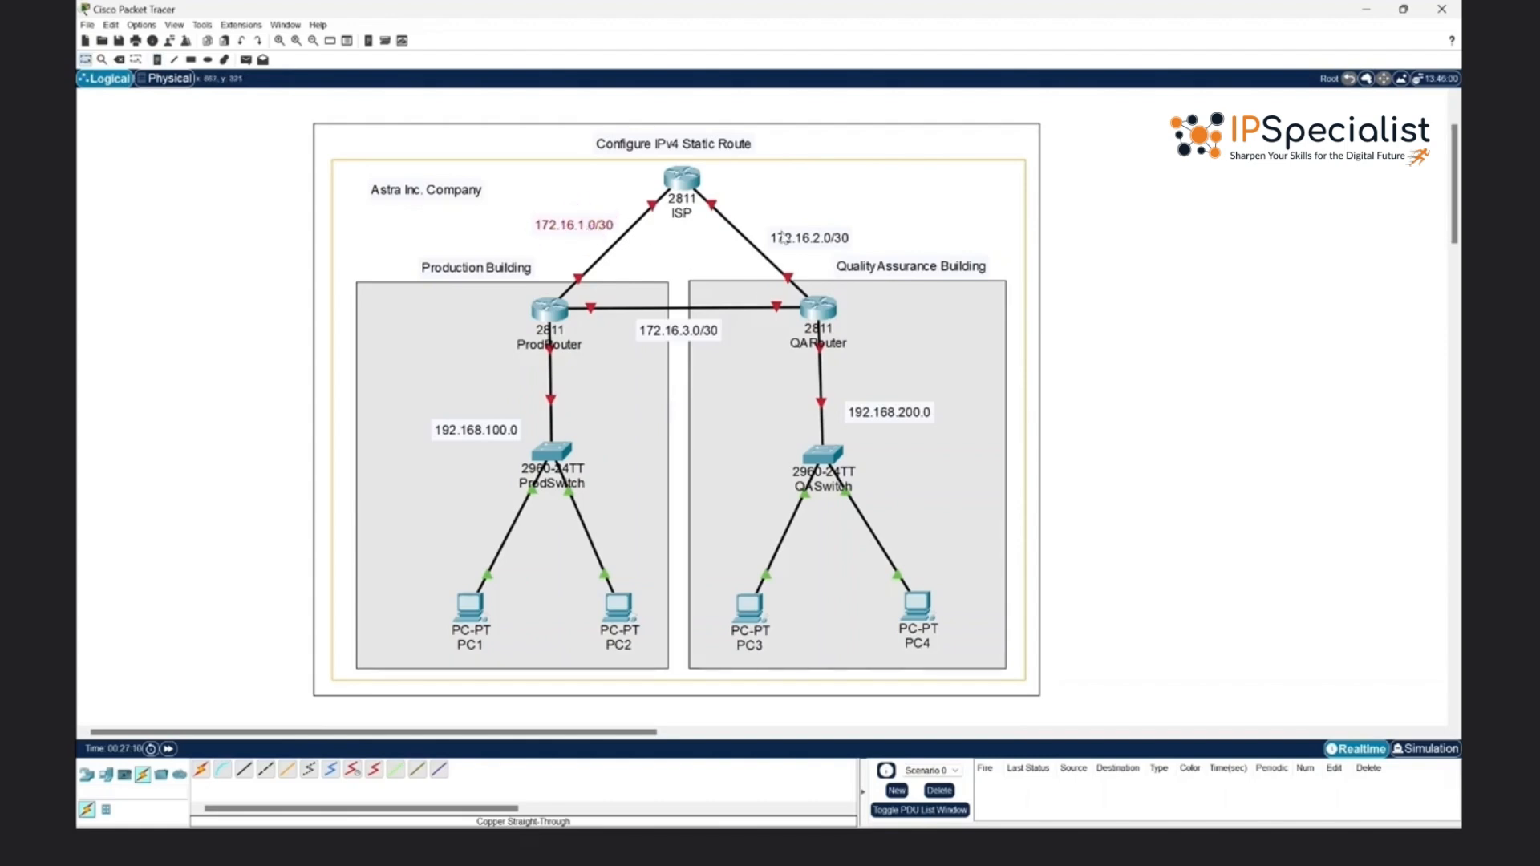
{"action": "left_click_drag", "start_coordinate": [781, 237], "coordinate": [775, 225]}
{"action": "left_click_drag", "start_coordinate": [898, 419], "coordinate": [886, 385]}
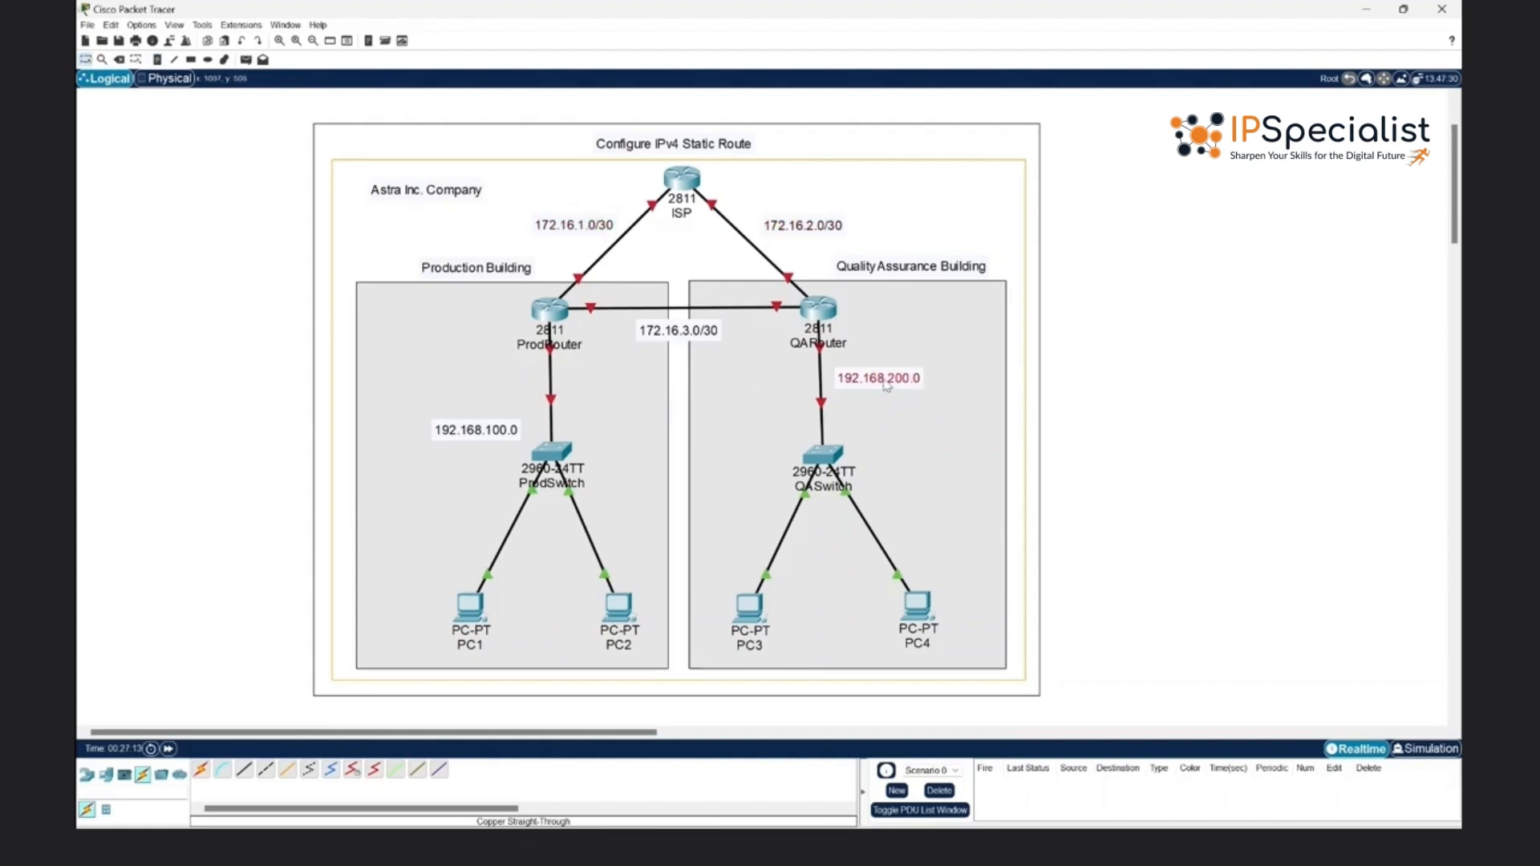
{"action": "left_click_drag", "start_coordinate": [473, 432], "coordinate": [493, 380]}
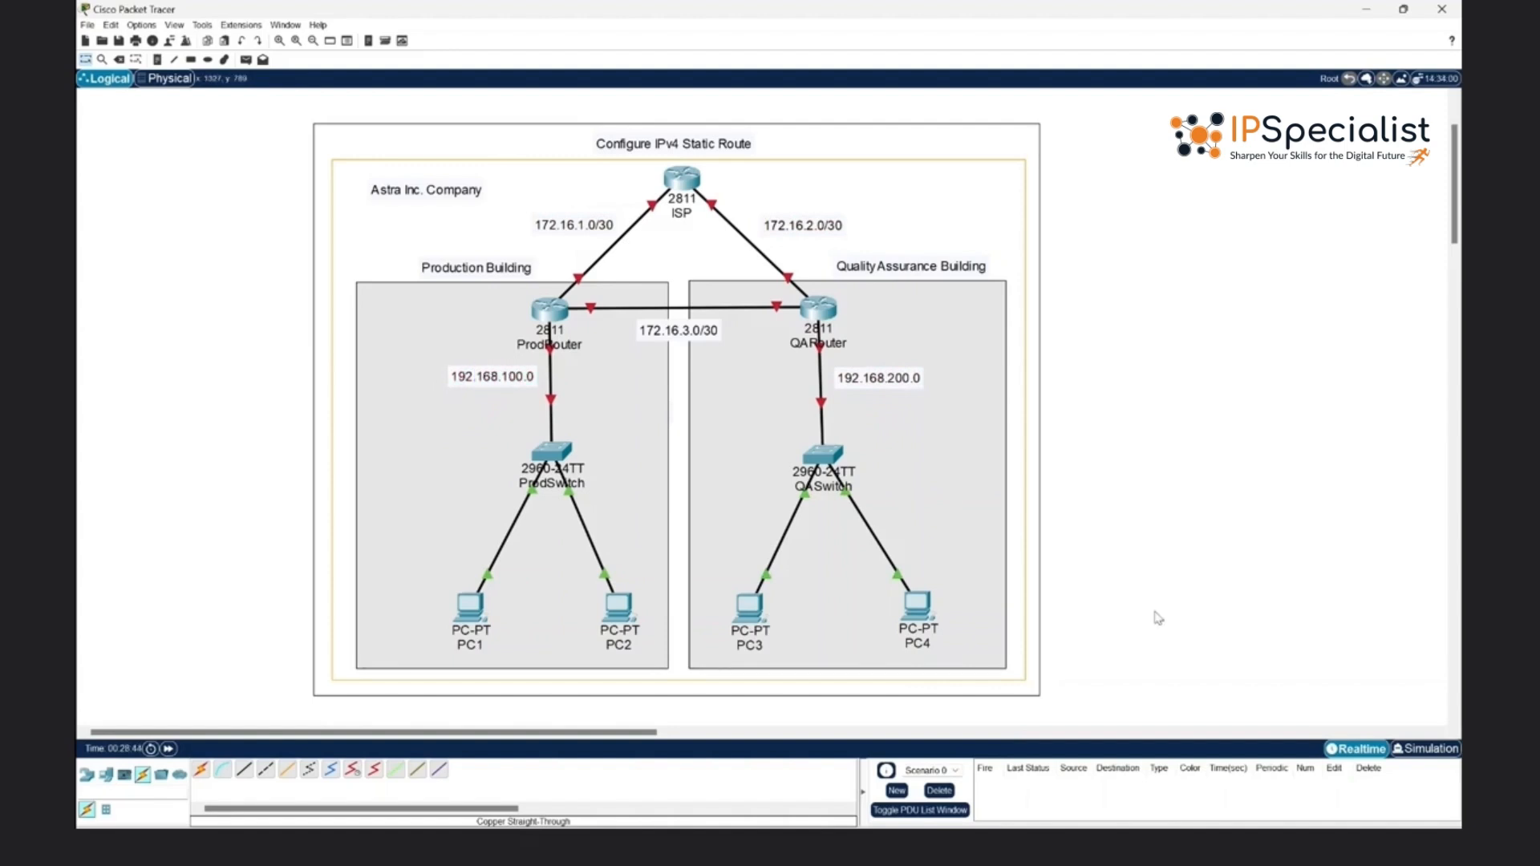
{"action": "scroll", "coordinate": [1157, 618], "scroll_direction": "down", "scroll_amount": 1}
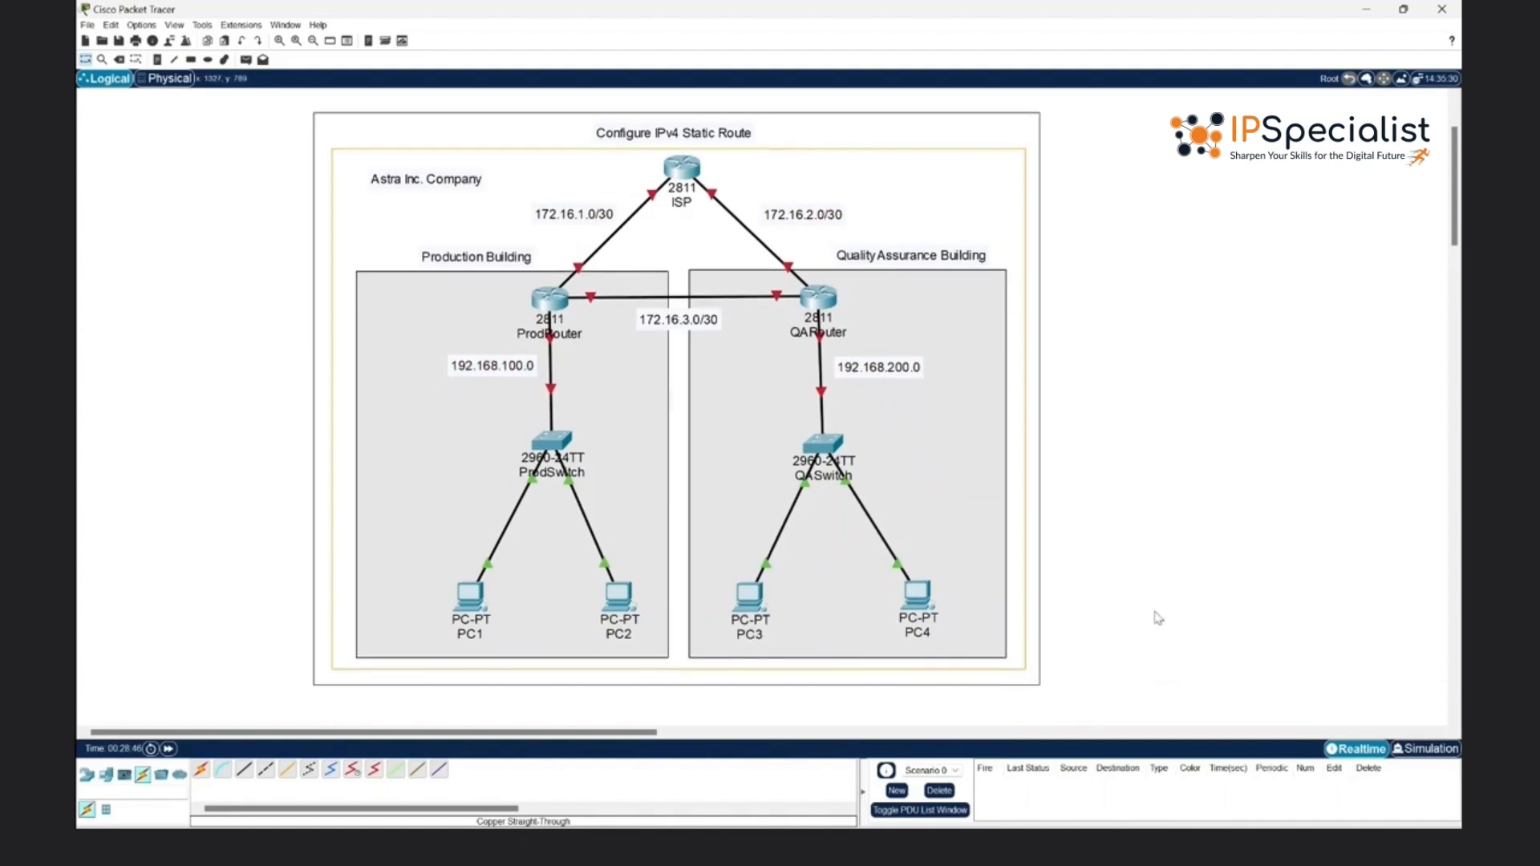
{"action": "scroll", "coordinate": [1157, 618], "scroll_direction": "up", "scroll_amount": 1}
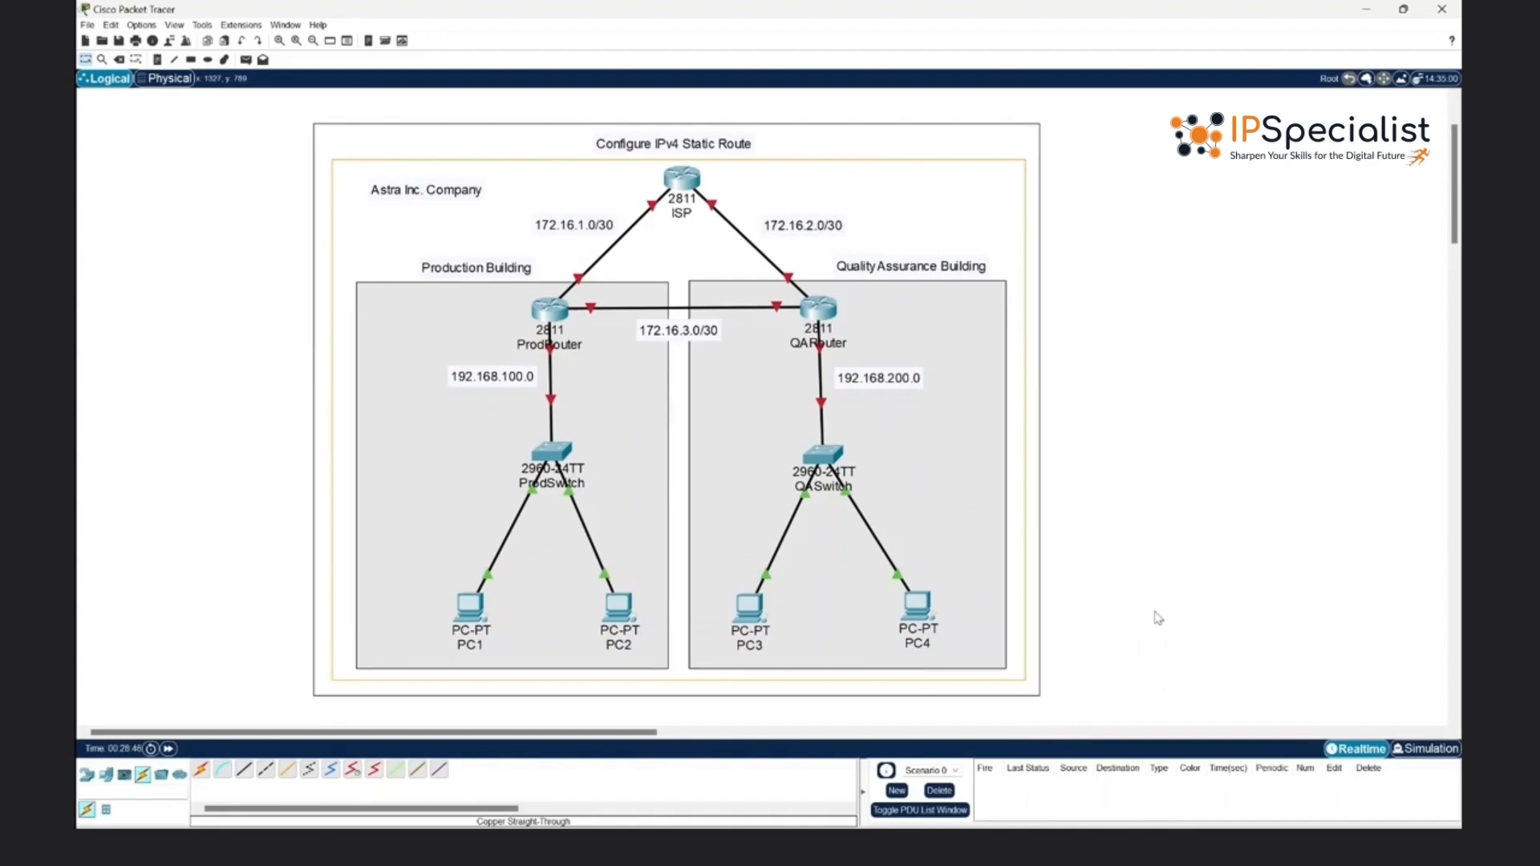
{"action": "scroll", "coordinate": [1157, 618], "scroll_direction": "down", "scroll_amount": 1}
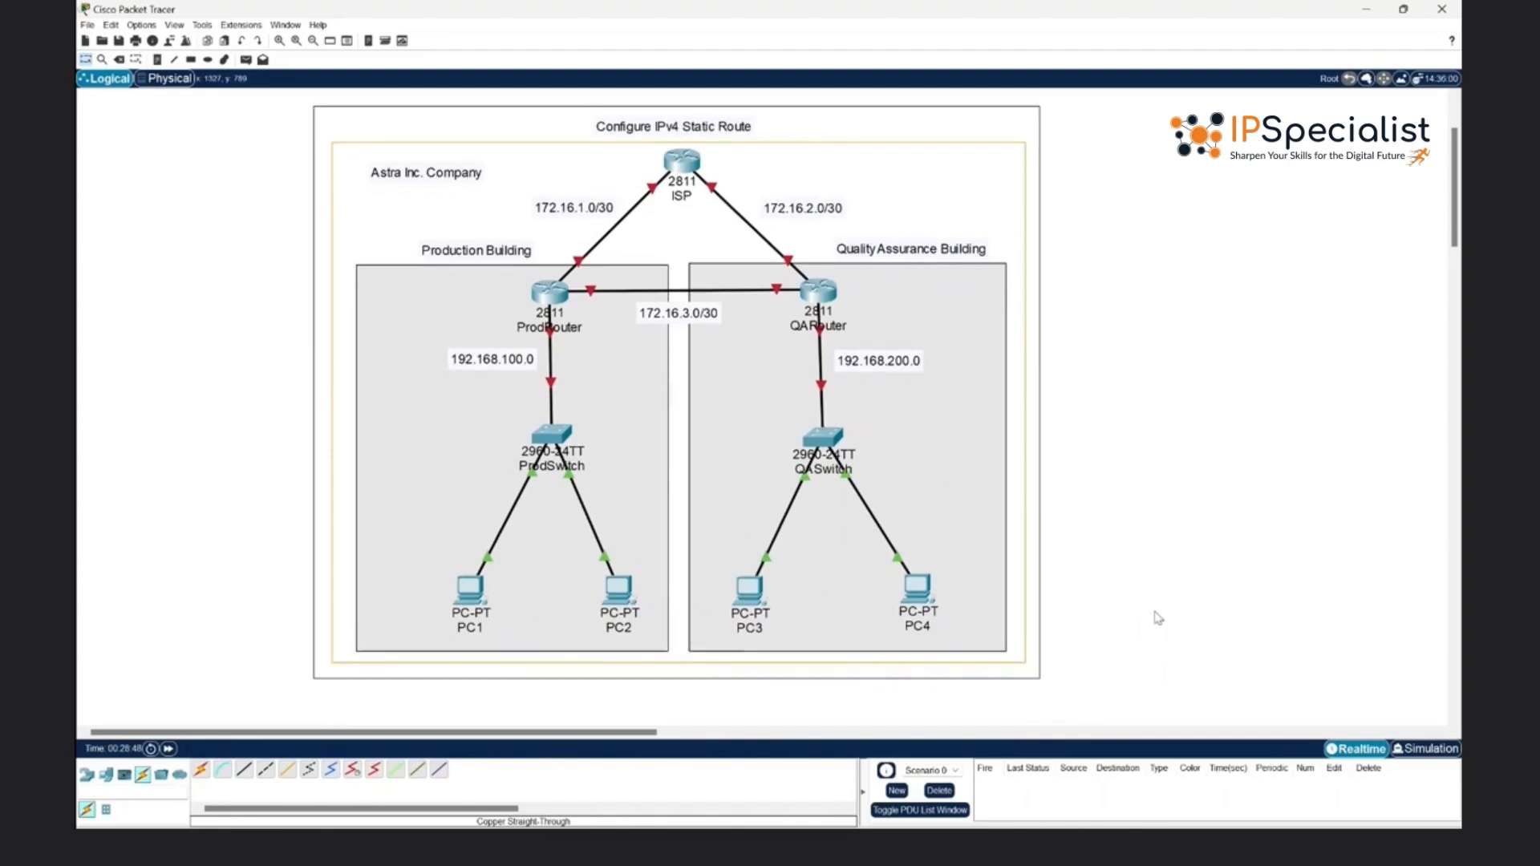
{"action": "scroll", "coordinate": [1157, 617], "scroll_direction": "up", "scroll_amount": 1}
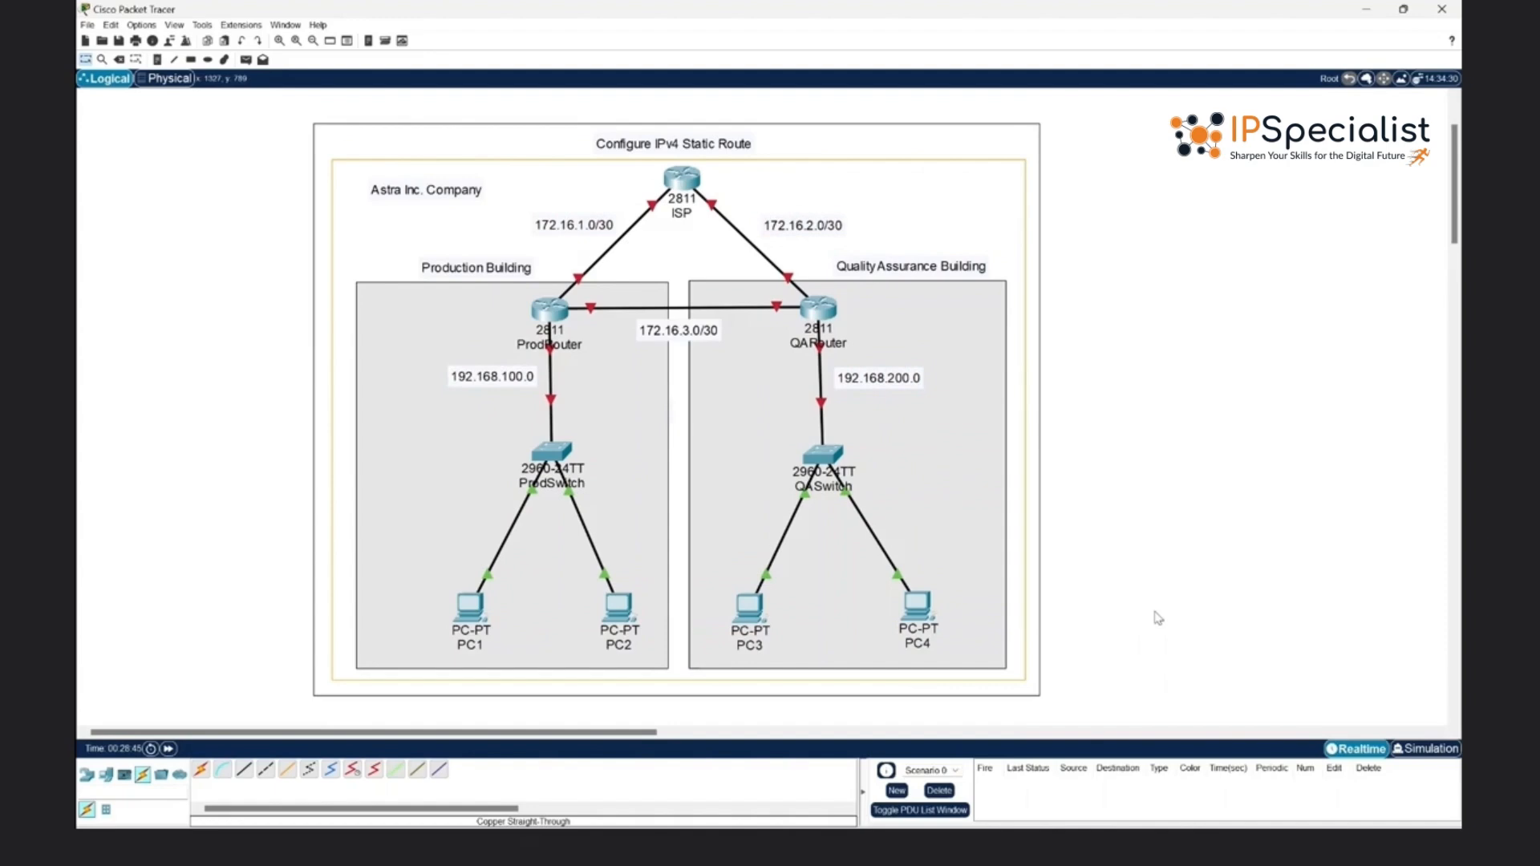
{"action": "scroll", "coordinate": [1157, 617], "scroll_direction": "down", "scroll_amount": 1}
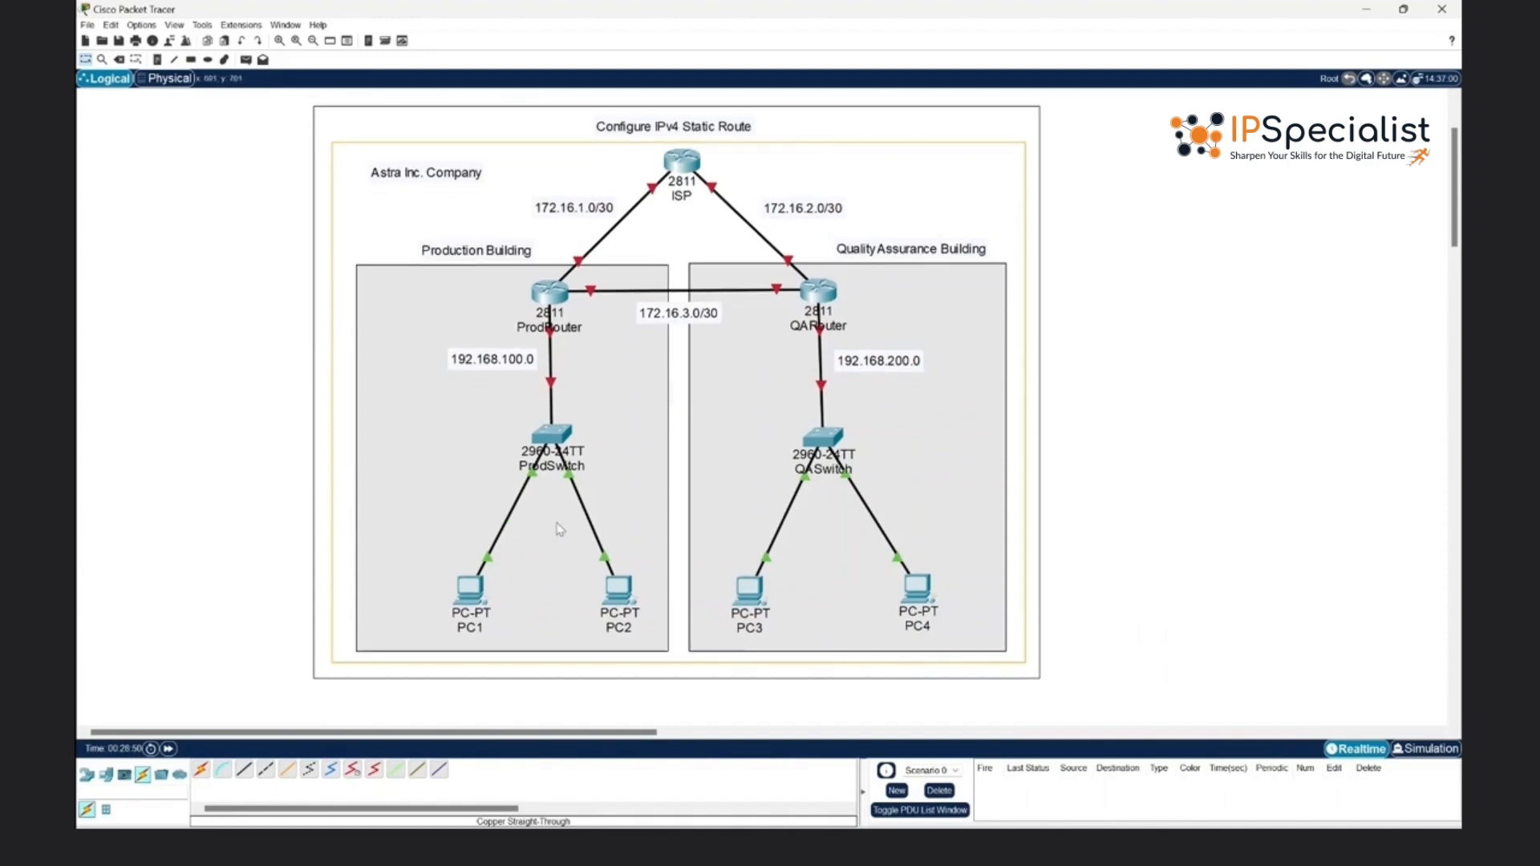
- Set PC1's static IPv4 address to 192.168.100.10 with subnet mask 255.255.255.0
{"action": "left_click", "coordinate": [463, 595]}
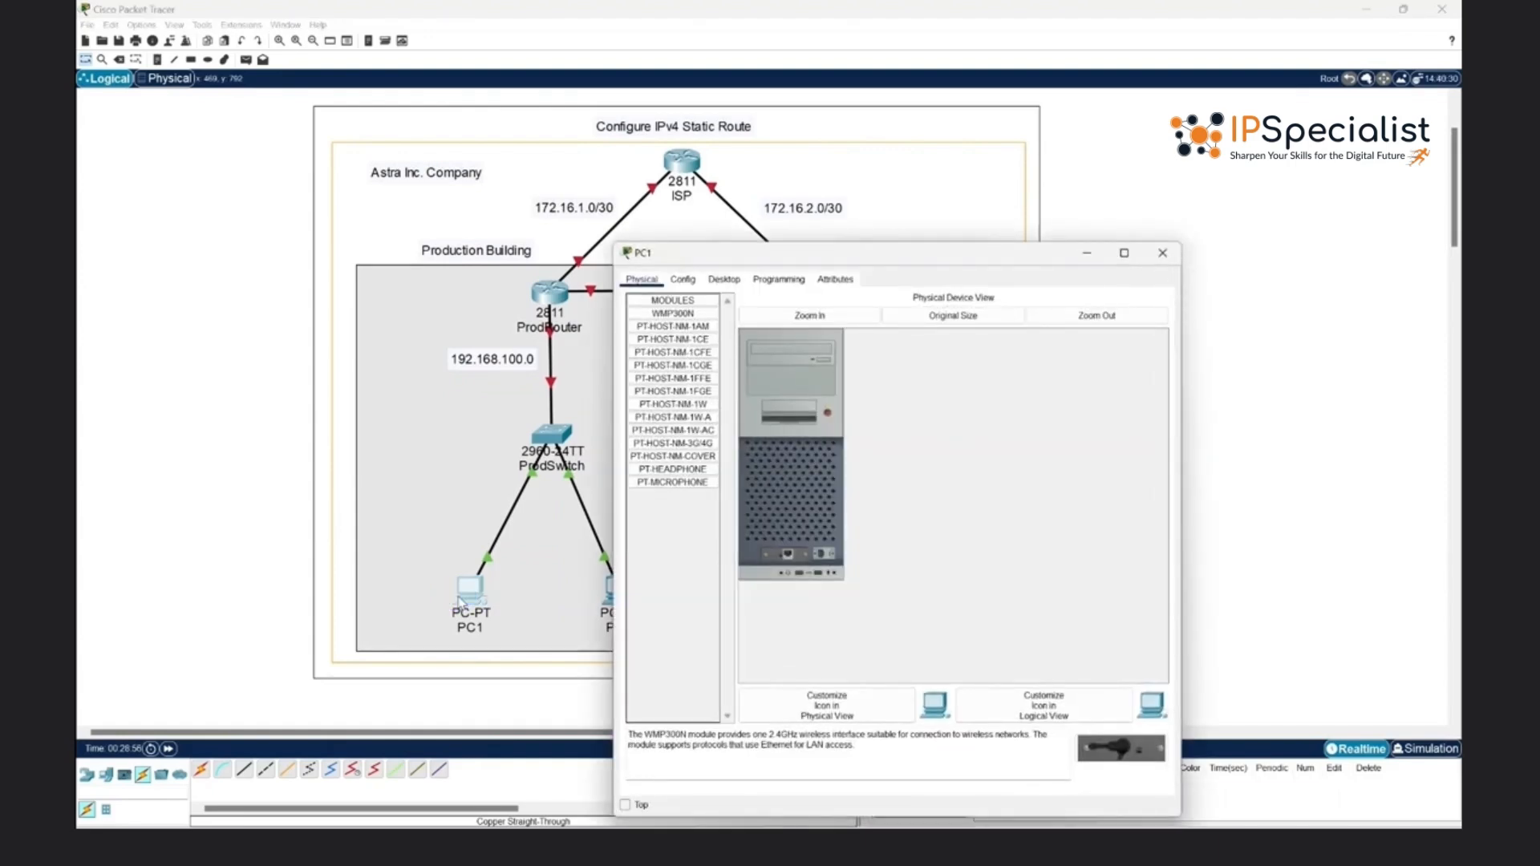
{"action": "left_click", "coordinate": [720, 280]}
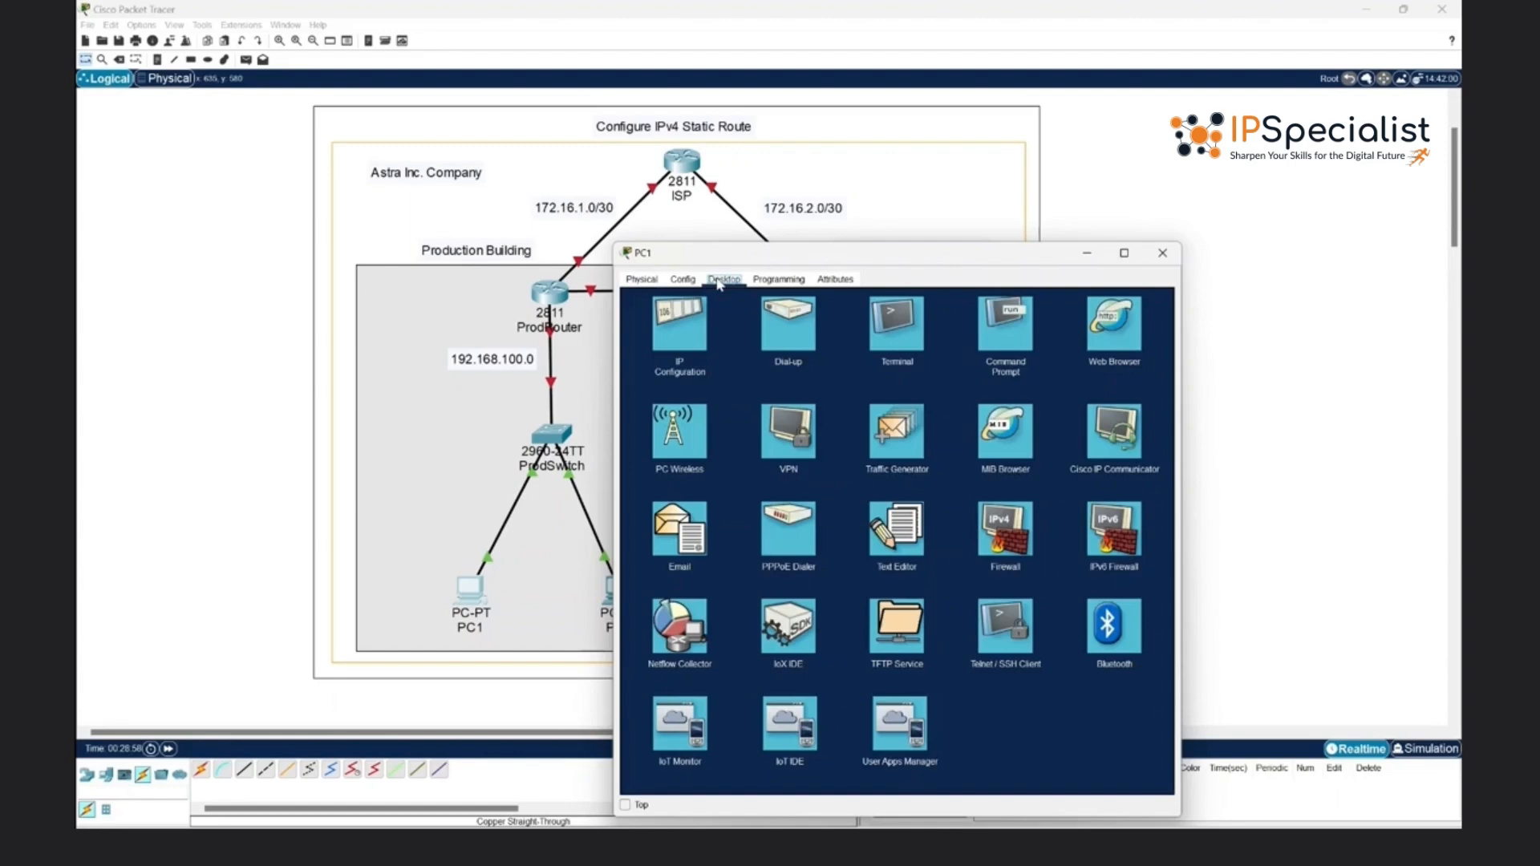
{"action": "left_click", "coordinate": [697, 343]}
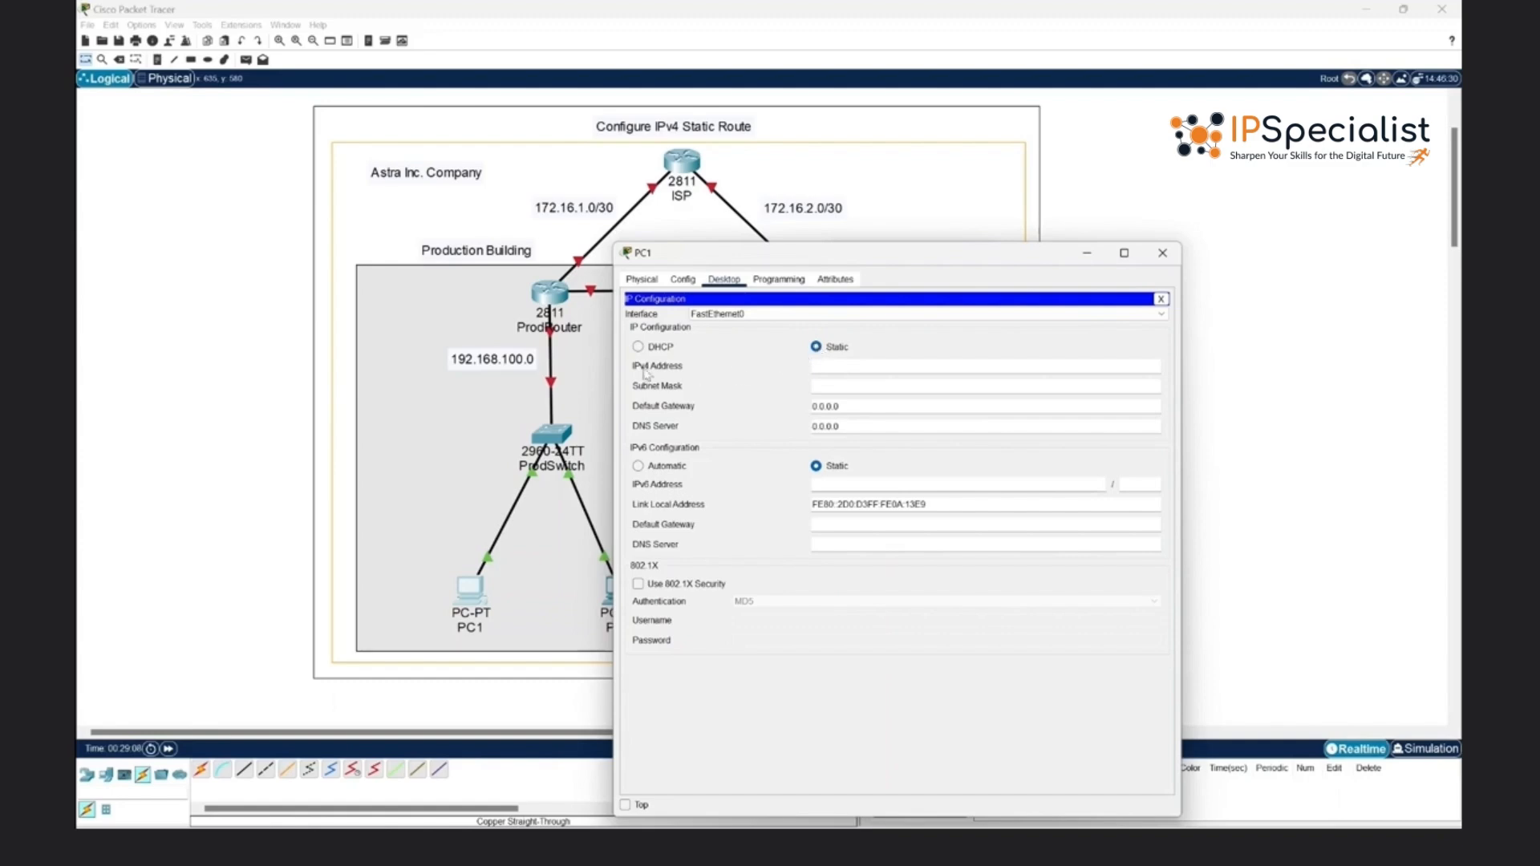
{"action": "left_click", "coordinate": [679, 393]}
{"action": "left_click", "coordinate": [678, 391]}
{"action": "left_click", "coordinate": [668, 411]}
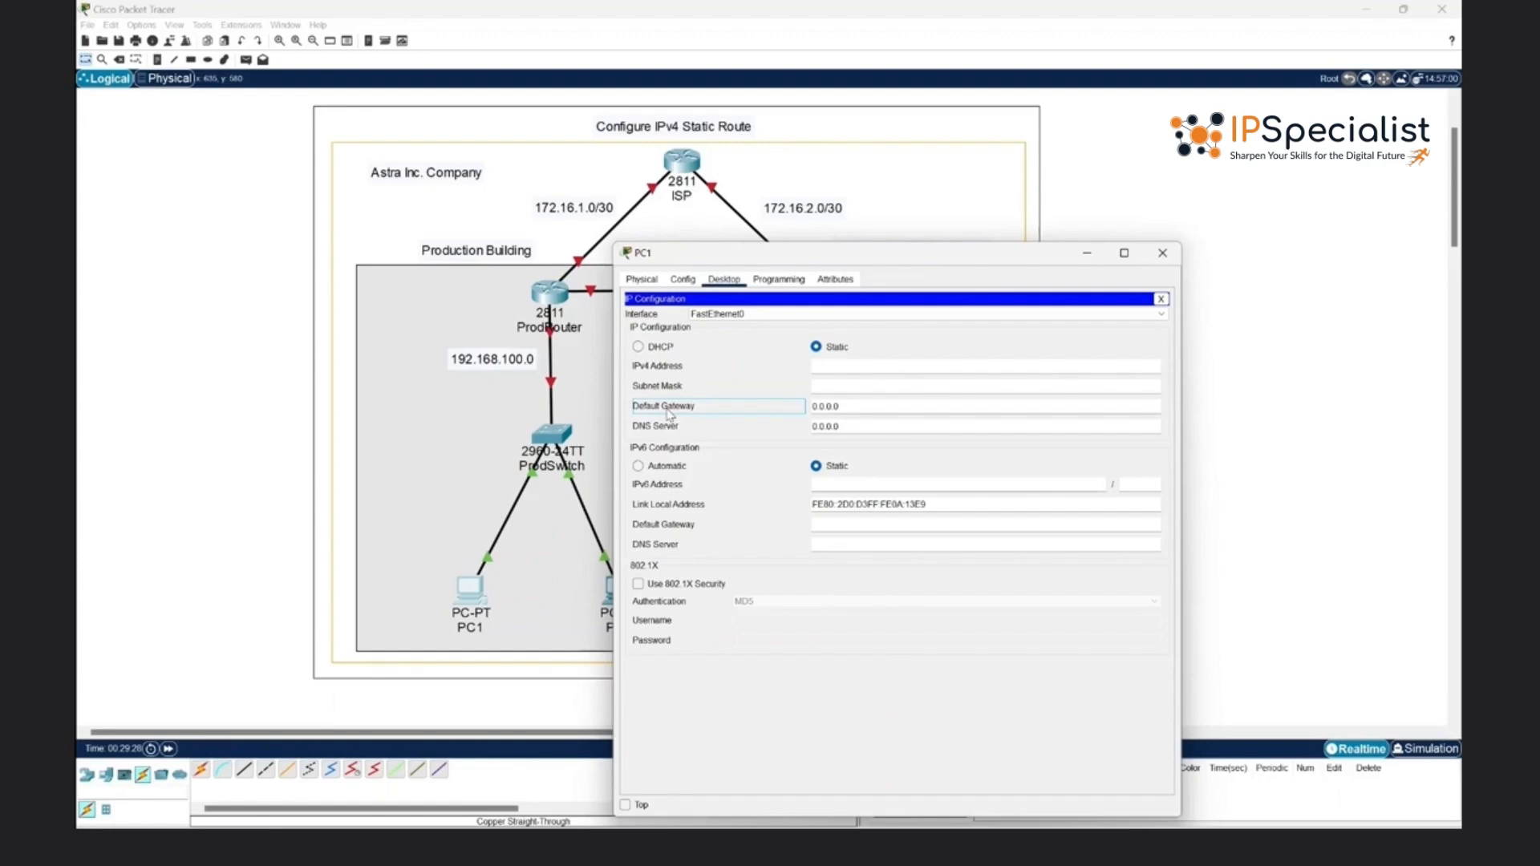
{"action": "left_click", "coordinate": [815, 367]}
{"action": "type", "text": "192"}
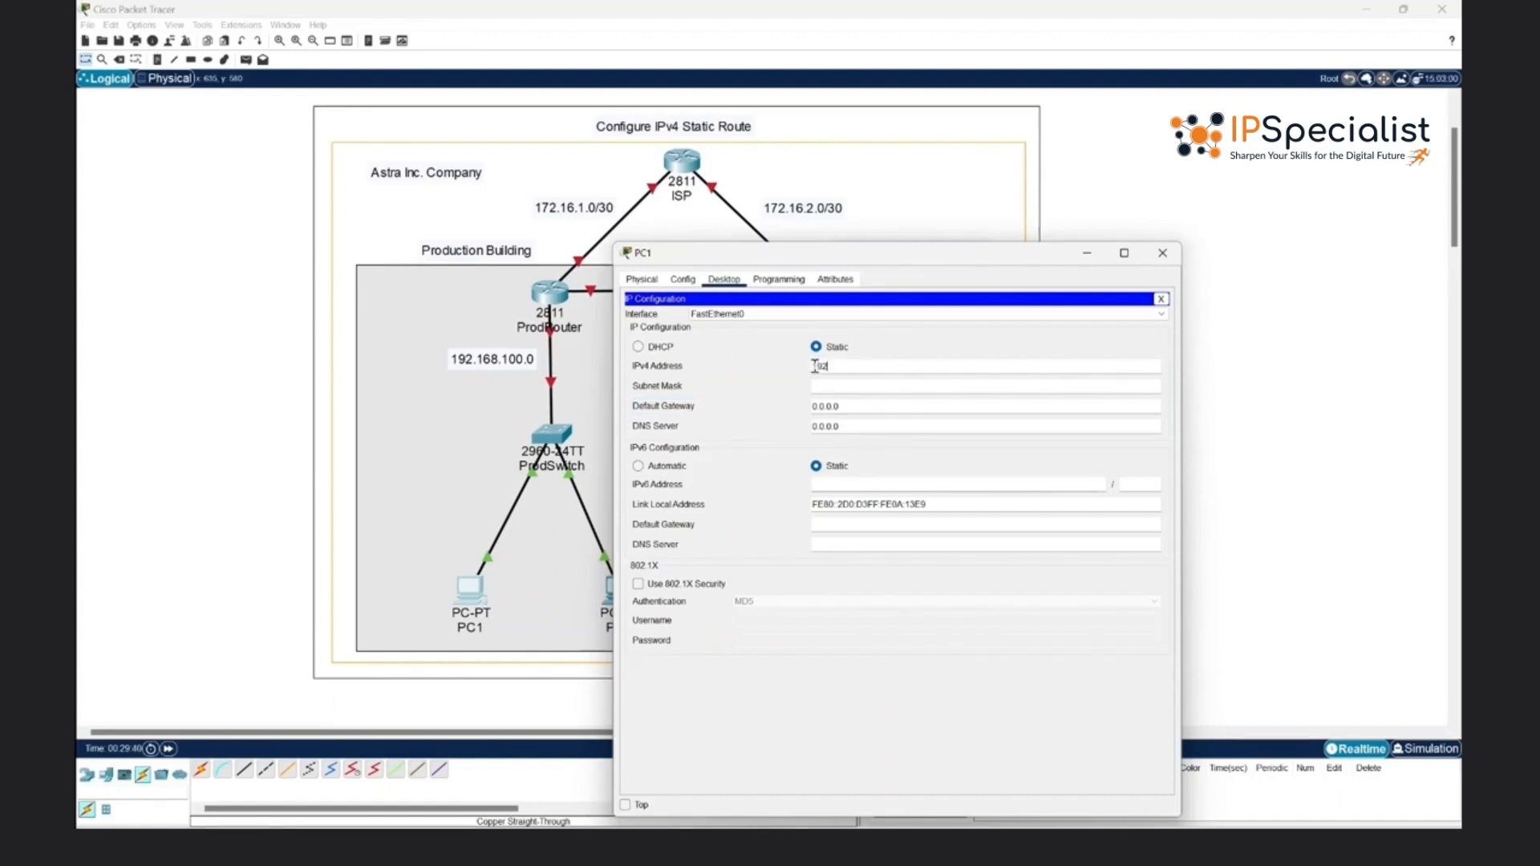
{"action": "type", "text": ".168.100.10"}
{"action": "left_click", "coordinate": [813, 384]}
{"action": "triple_click", "coordinate": [832, 367]}
{"action": "left_click", "coordinate": [814, 382]}
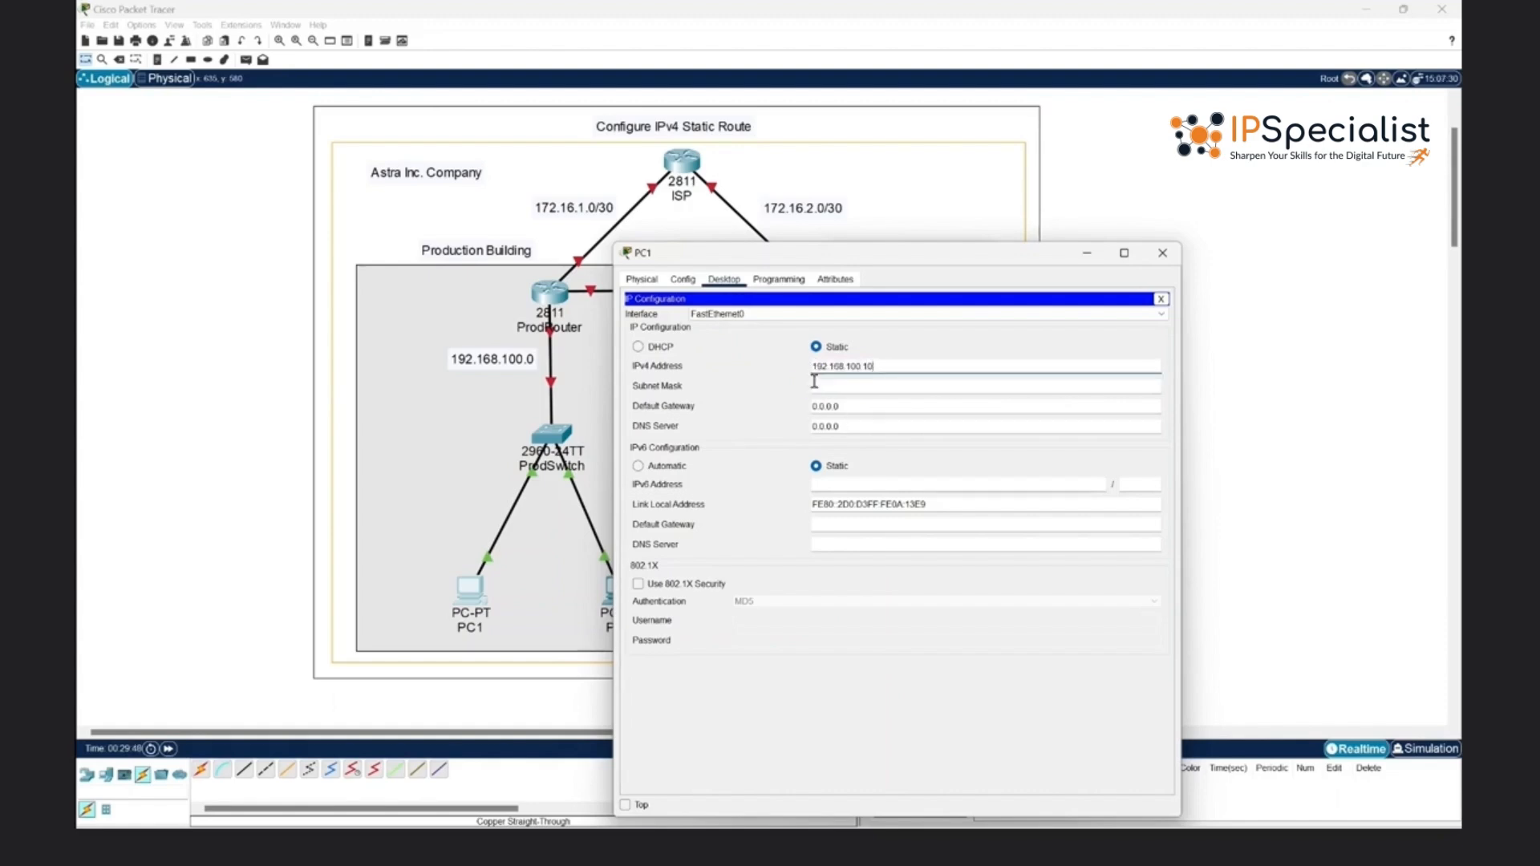
{"action": "left_click", "coordinate": [814, 382]}
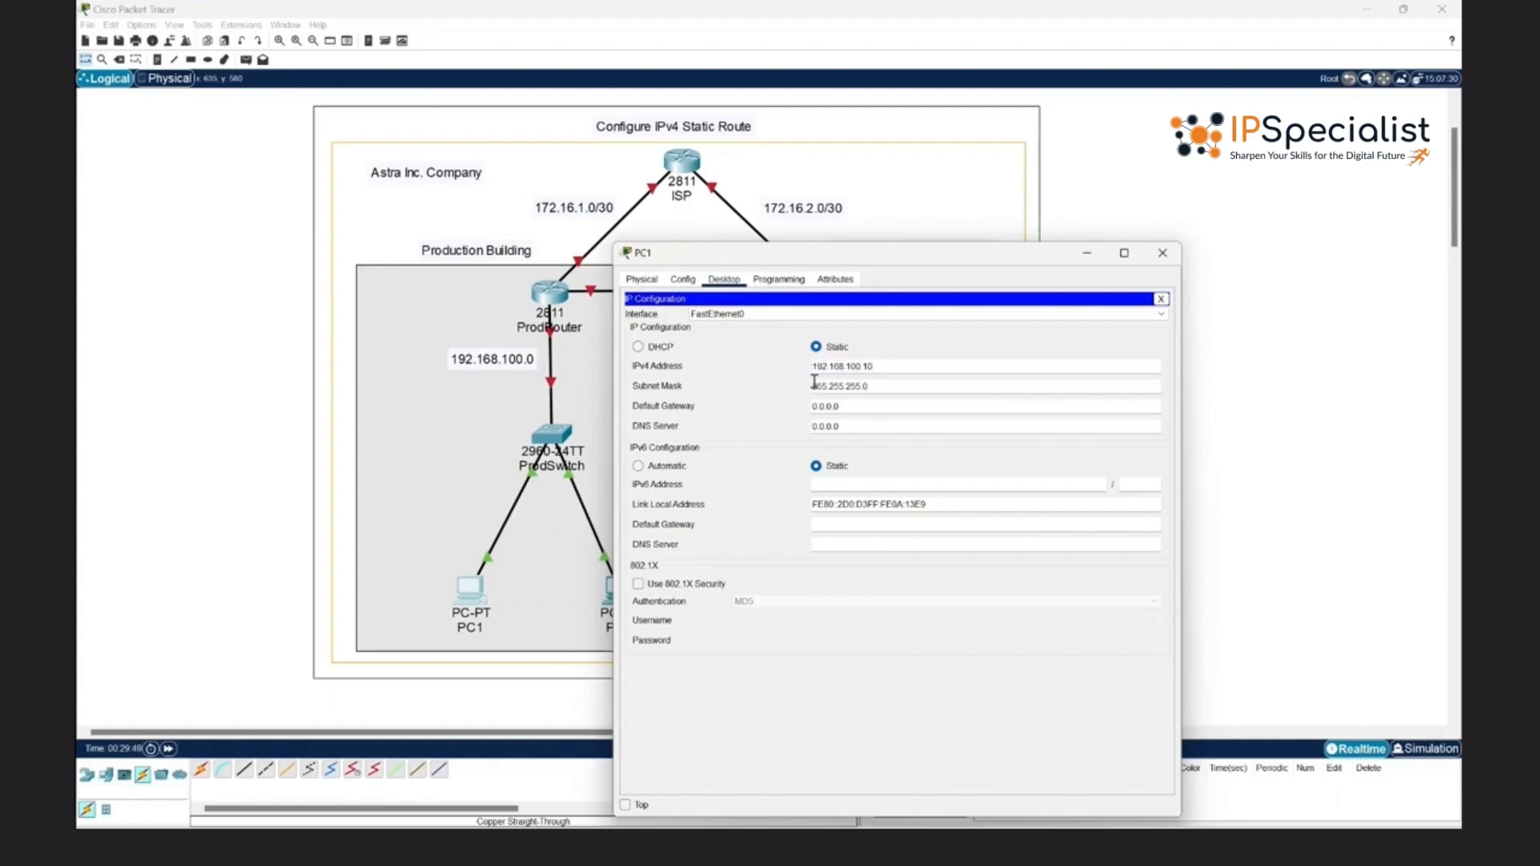
- Copy PC1's IPv4 address into its default gateway setting and close PC1's configuration window
{"action": "triple_click", "coordinate": [832, 367]}
{"action": "key", "text": "ctrl+c"}
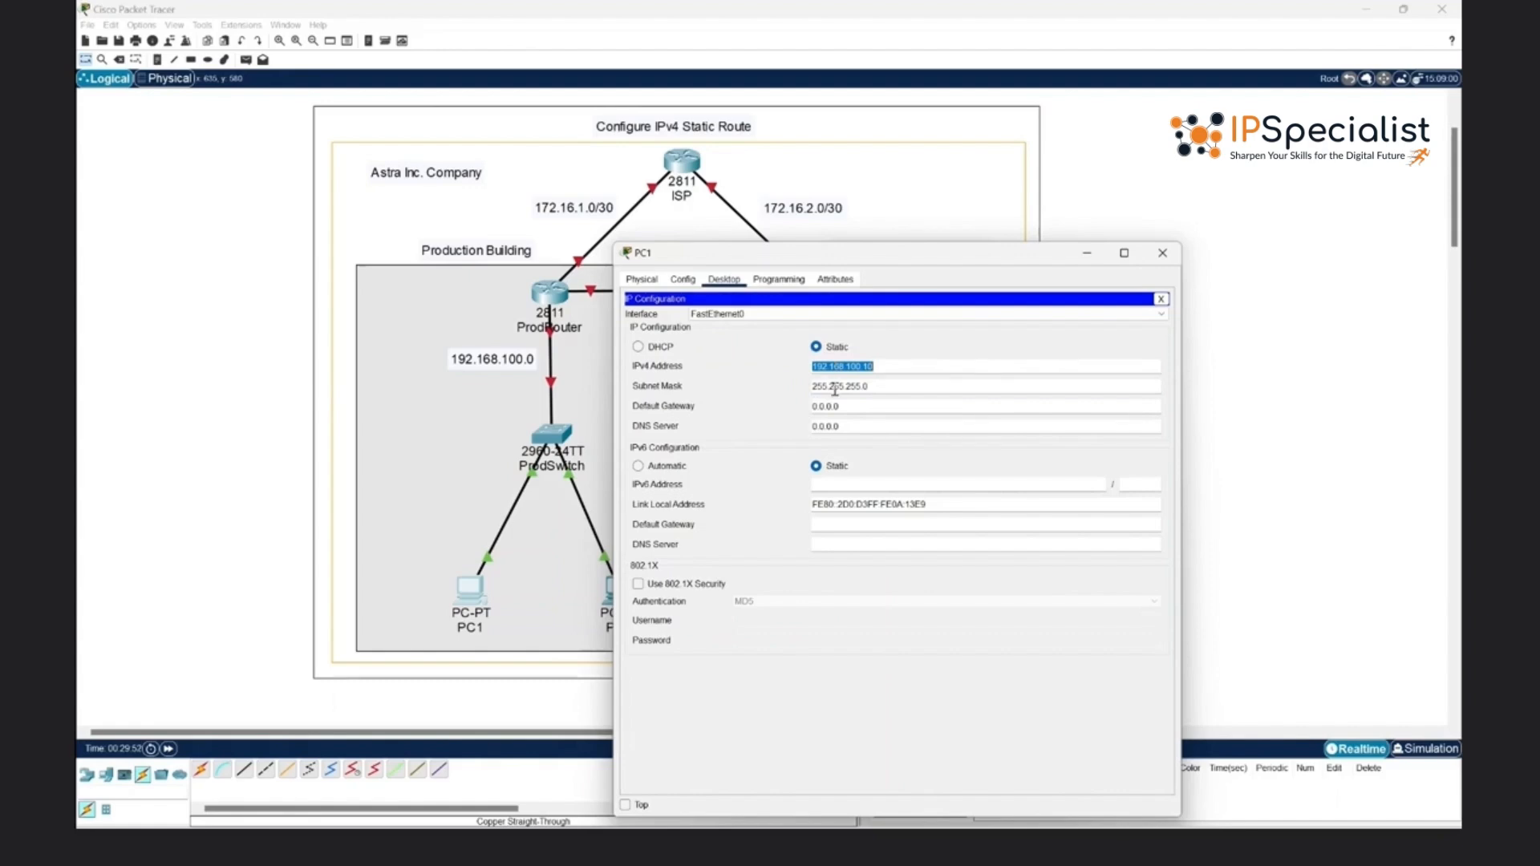
{"action": "triple_click", "coordinate": [832, 405]}
{"action": "key", "text": "ctrl+v"}
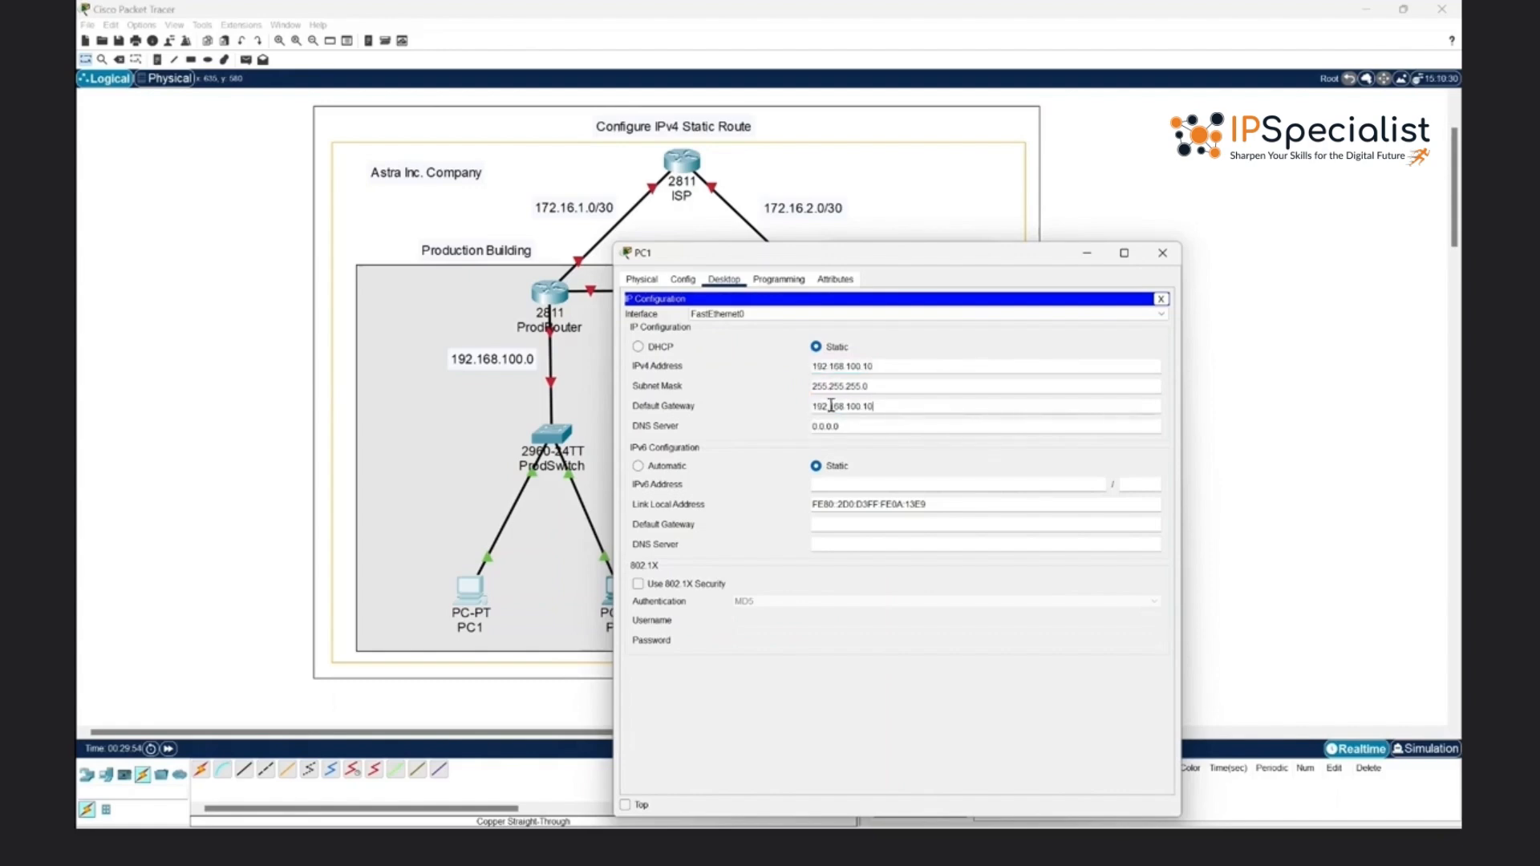
{"action": "left_click", "coordinate": [919, 695]}
{"action": "left_click", "coordinate": [1159, 299]}
{"action": "left_click", "coordinate": [1162, 252]}
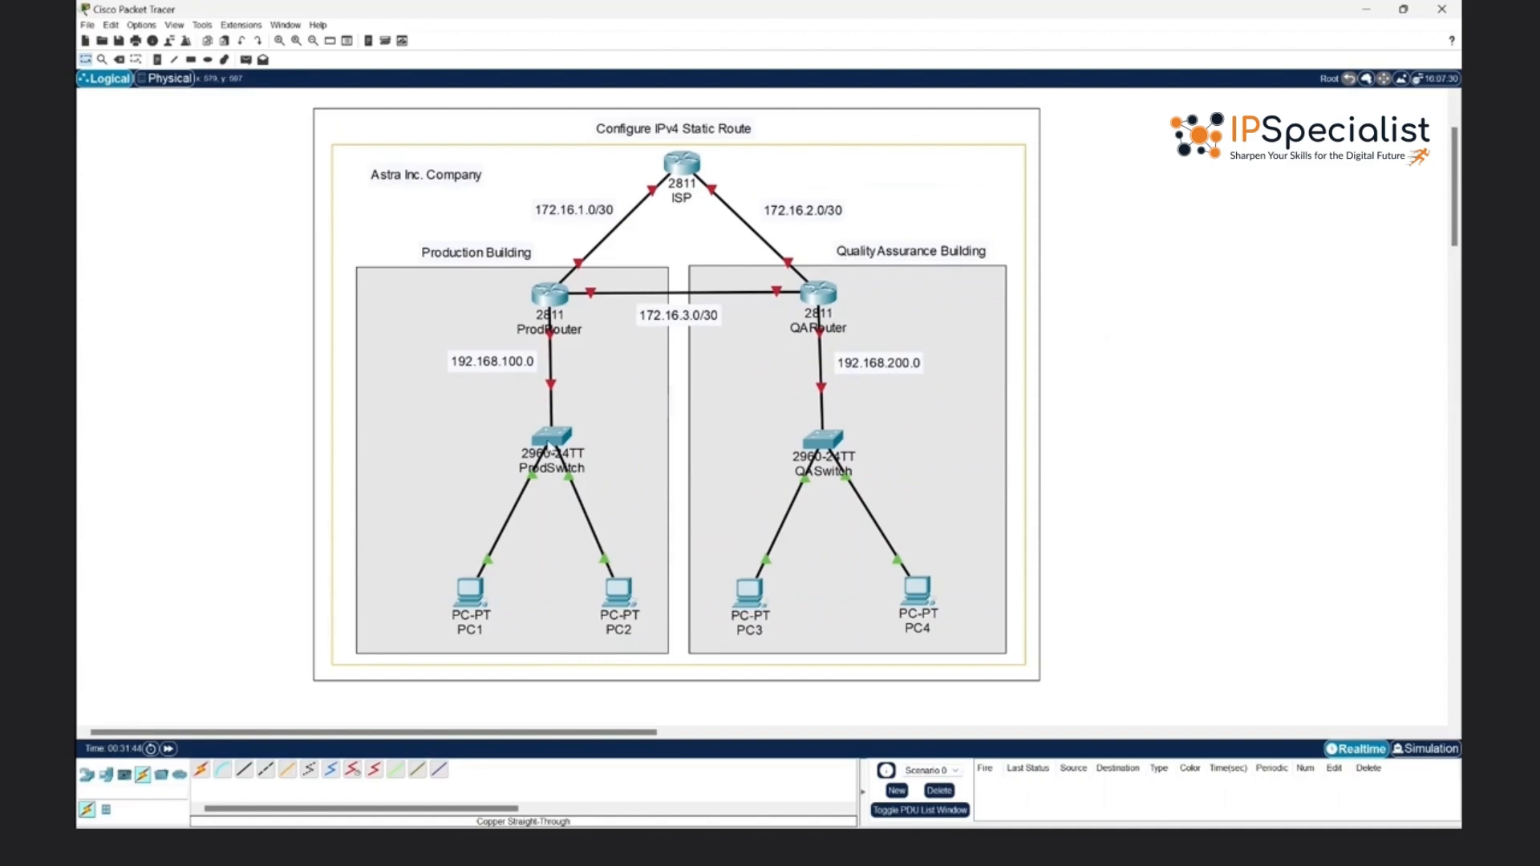
- Open the command line of ProdSwitch and enter global configuration mode with enable and configure terminal
{"action": "left_click", "coordinate": [551, 438]}
{"action": "left_click", "coordinate": [714, 279]}
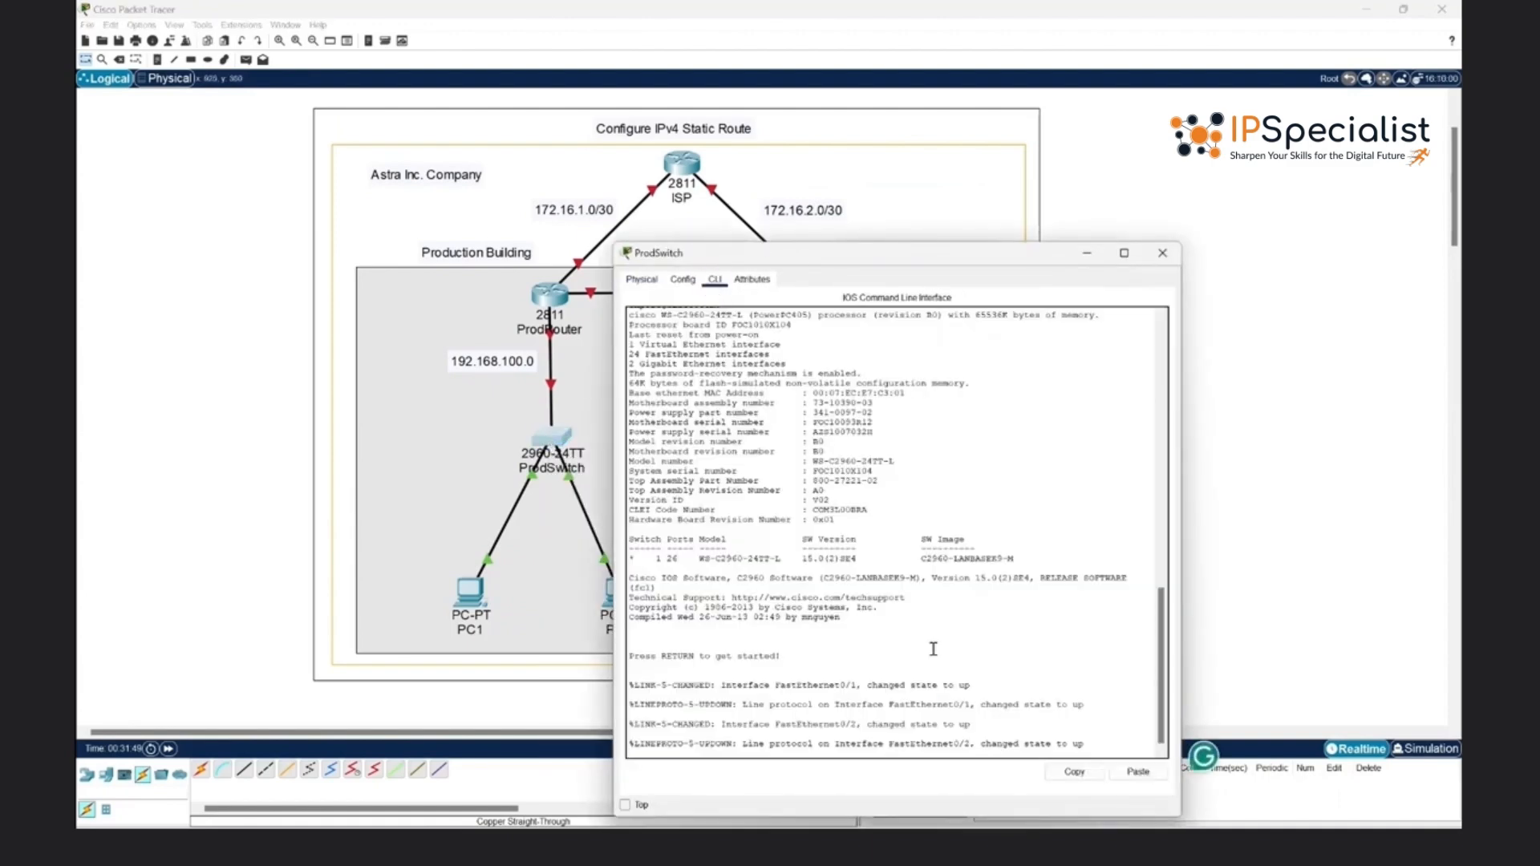
{"action": "key", "text": "Return"}
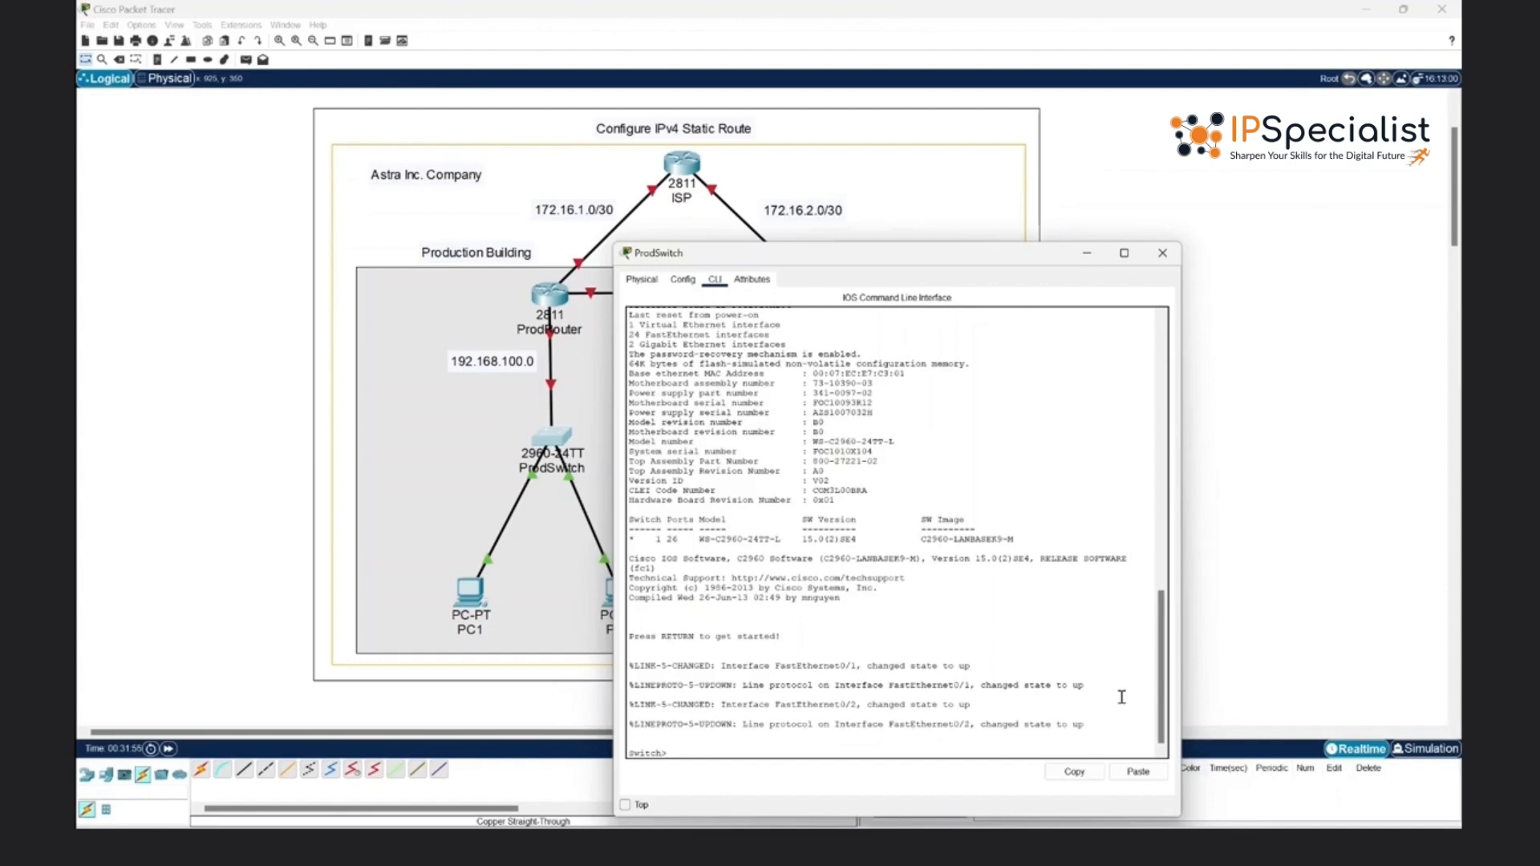
{"action": "type", "text": "enable"}
{"action": "key", "text": "Return"}
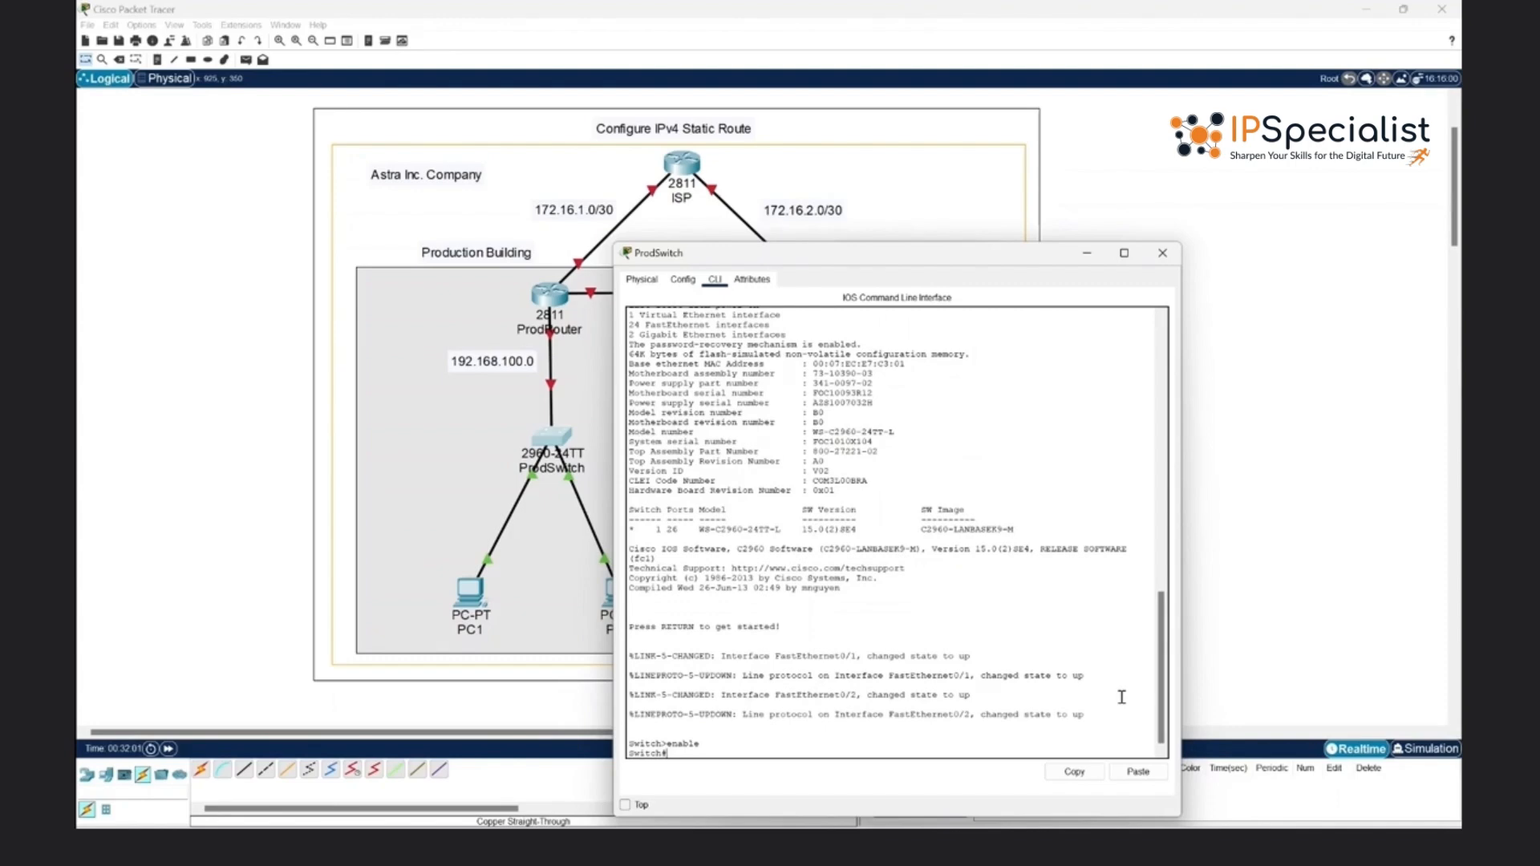
{"action": "type", "text": "configure terminal"}
{"action": "key", "text": "Return"}
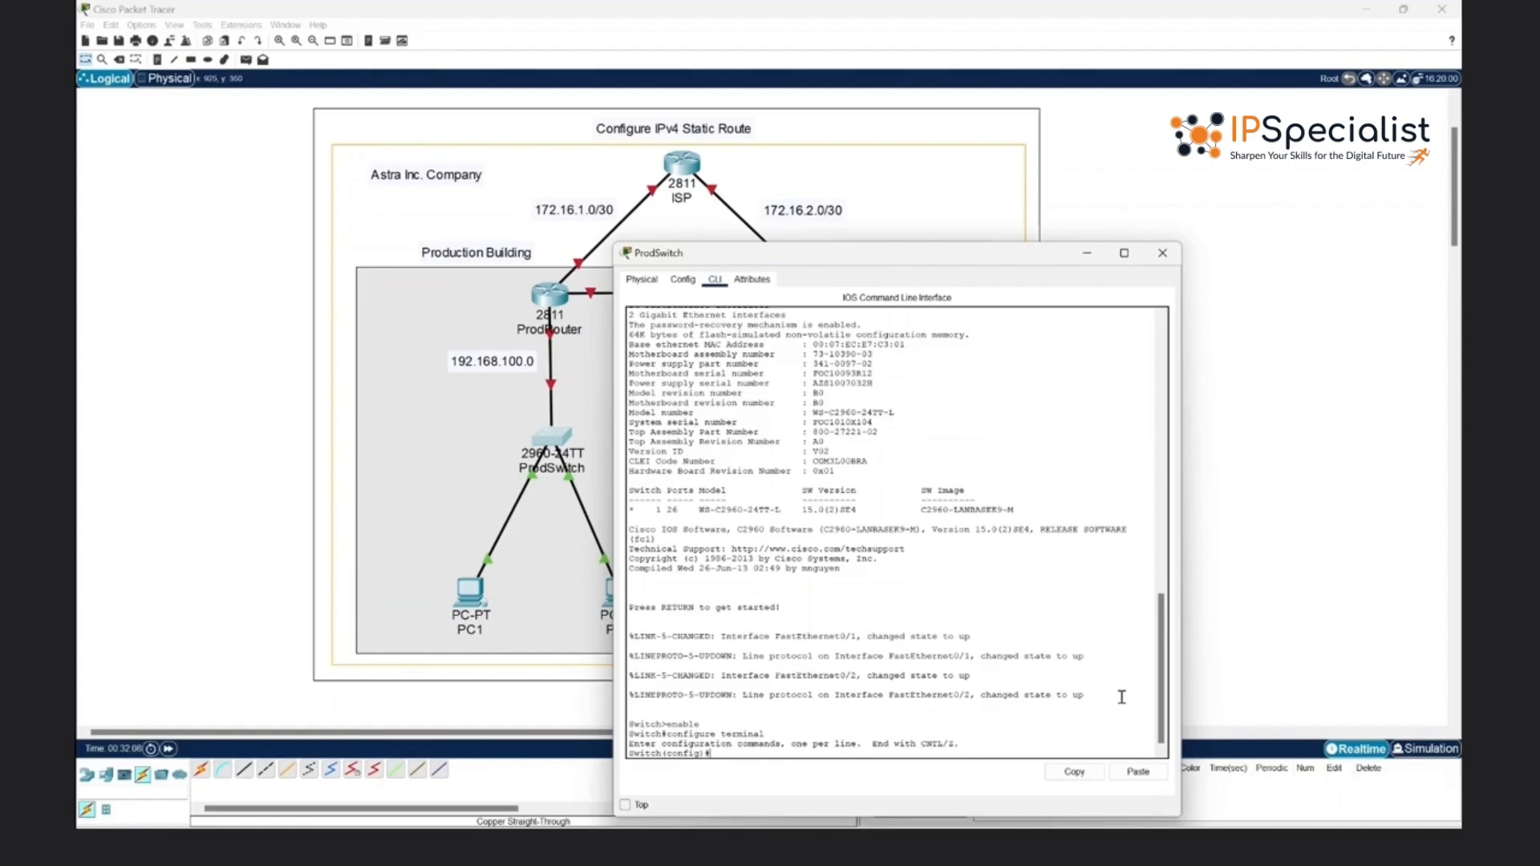
- Set the production switch's hostname to ProdSwitch
{"action": "type", "text": "hostname ProdSwitch"}
{"action": "key", "text": "Return"}
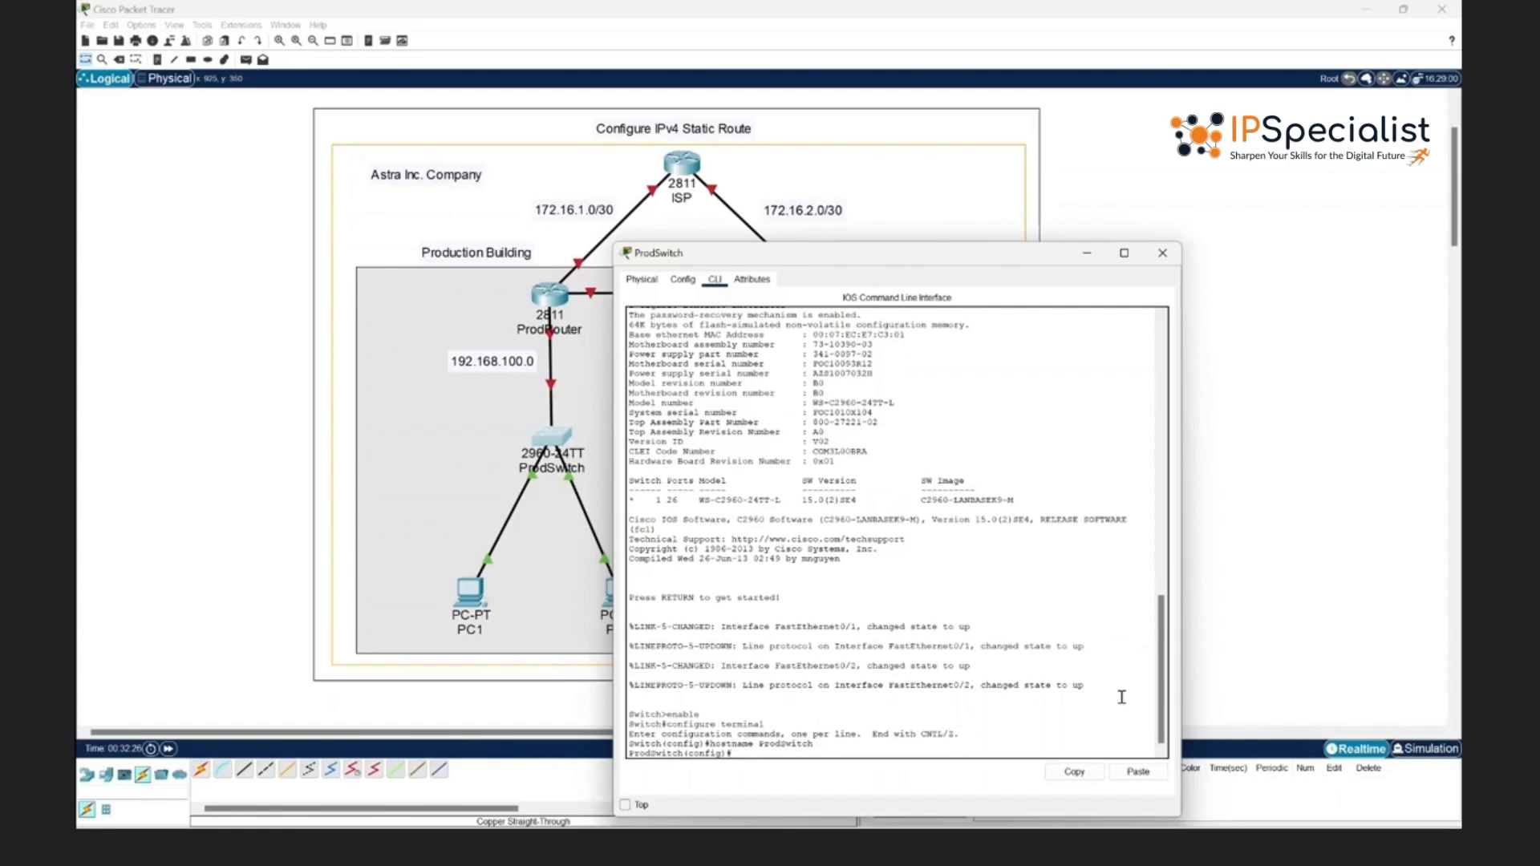
- Assign IP address 192.168.100.2 with mask 255.255.255.0 to interface VLAN 1 on ProdSwitch
{"action": "type", "text": "interface vlan 1"}
{"action": "key", "text": "Return"}
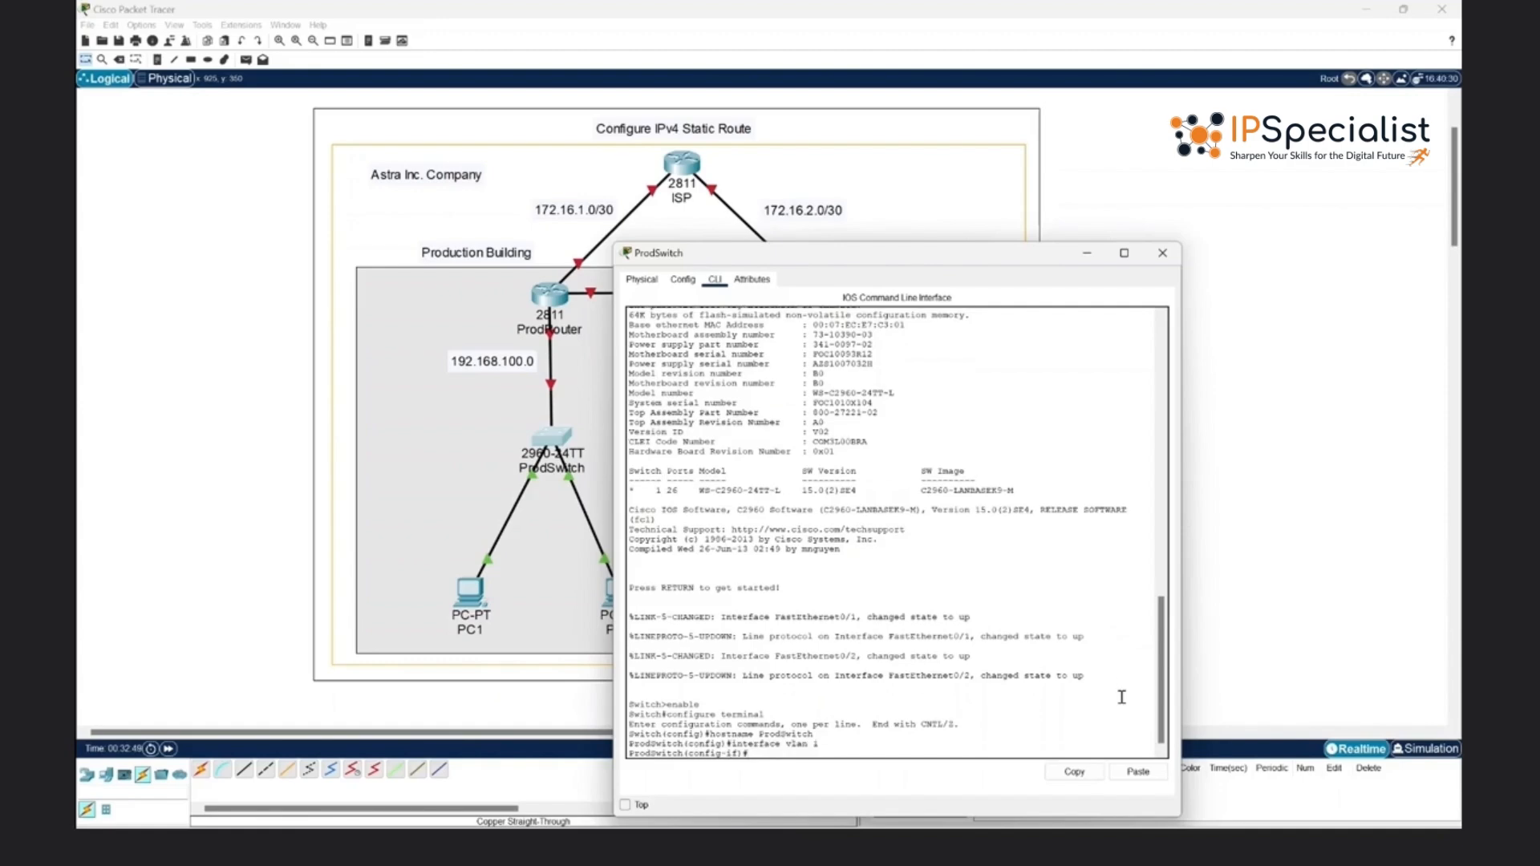
{"action": "type", "text": "ip address 192.168.100.2 255.255.255.0"}
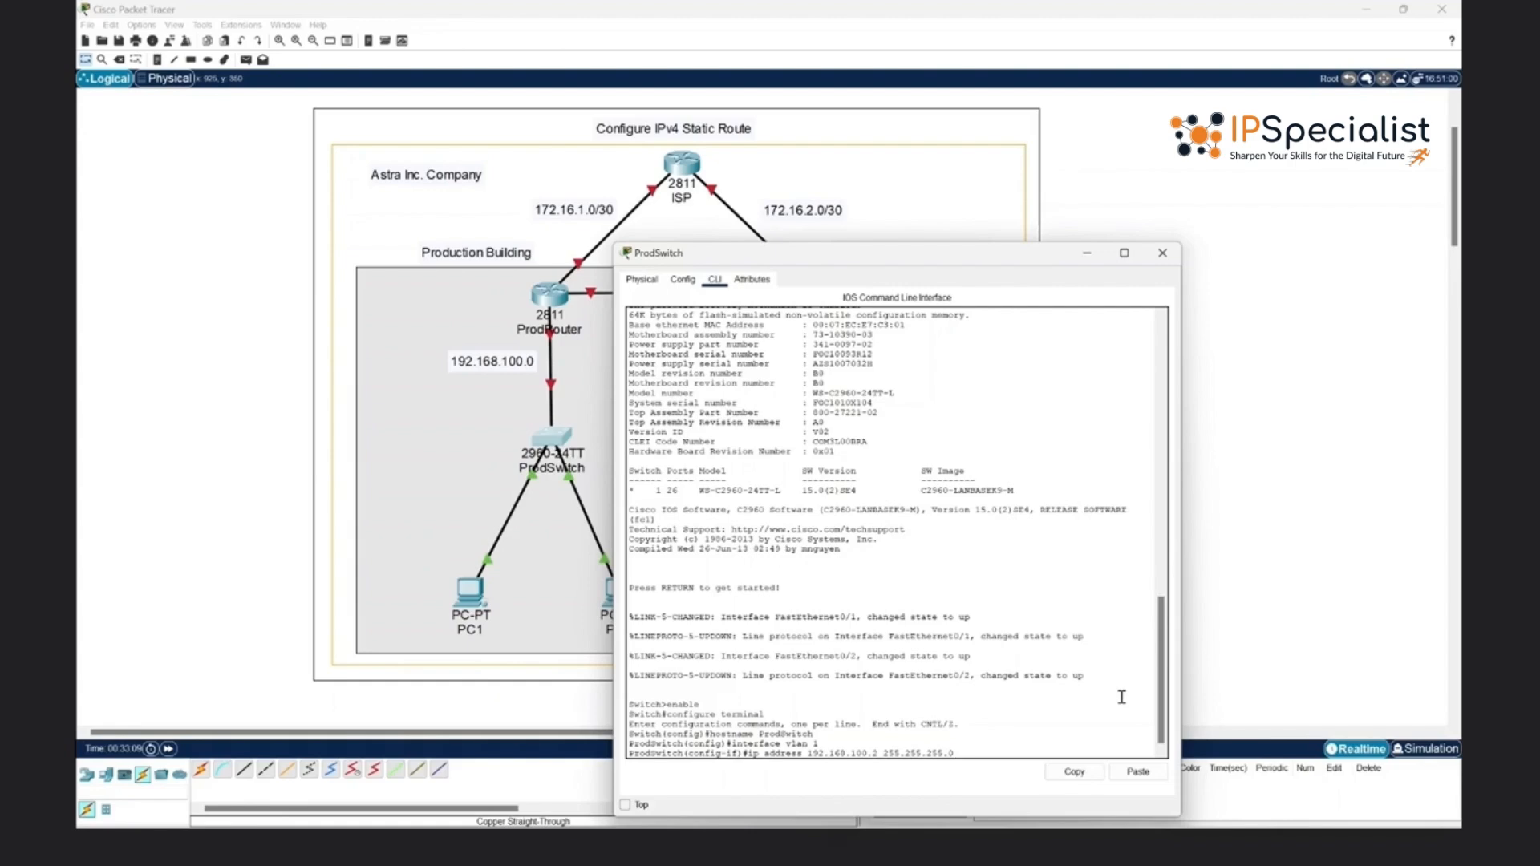
{"action": "key", "text": "Return"}
- Enable the VLAN 1 interface with no shut and return to global configuration mode
{"action": "type", "text": "no shut"}
{"action": "key", "text": "Return"}
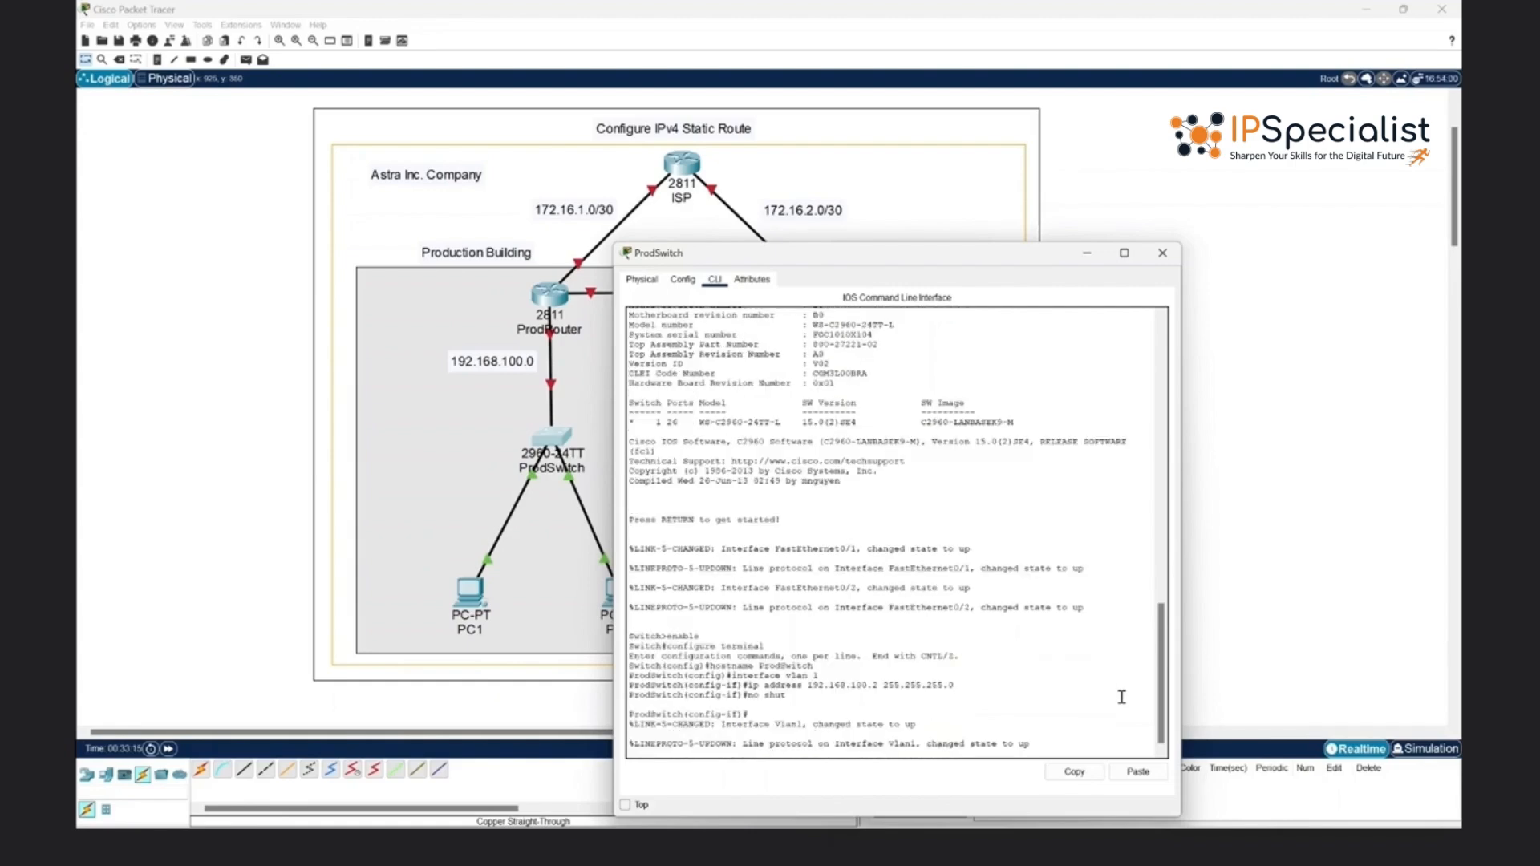
{"action": "key", "text": "Return"}
{"action": "type", "text": "ex"}
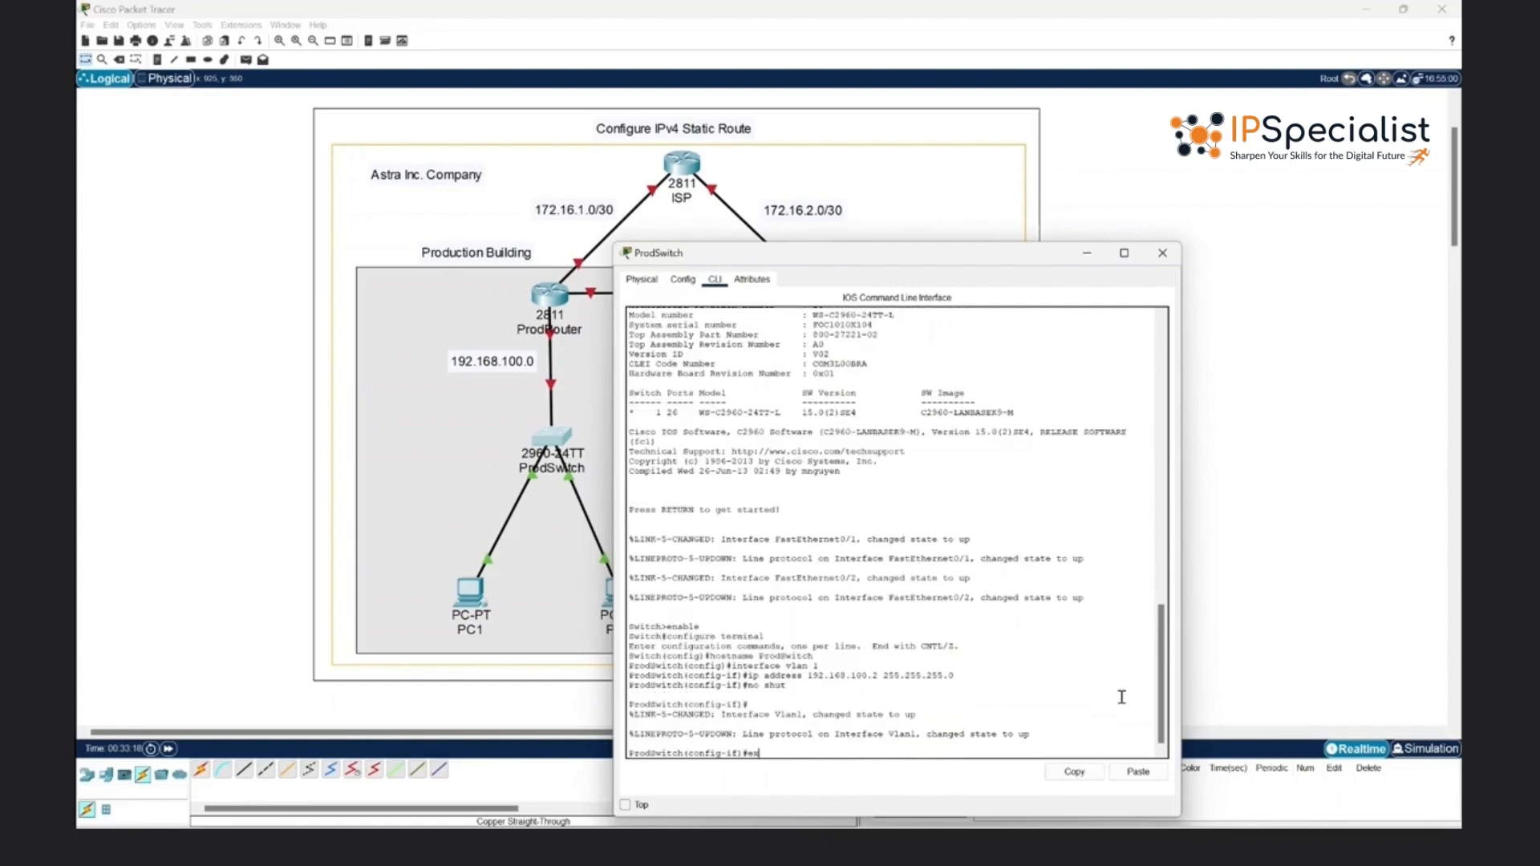
{"action": "key", "text": "Return"}
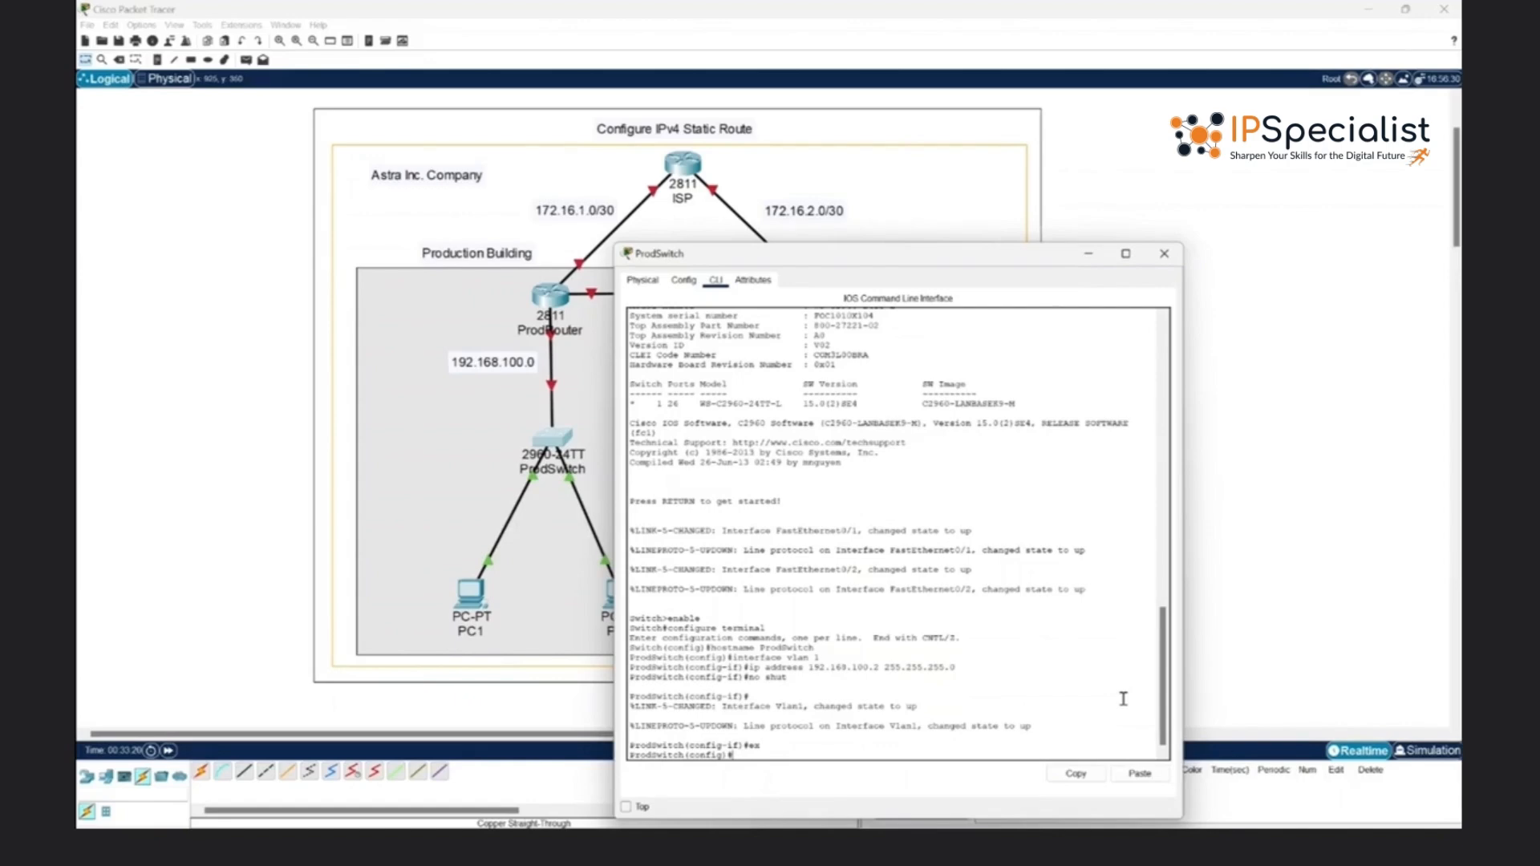
- Set ProdSwitch's interface range fa0/1-2 to switchport mode access
{"action": "type", "text": "interface"}
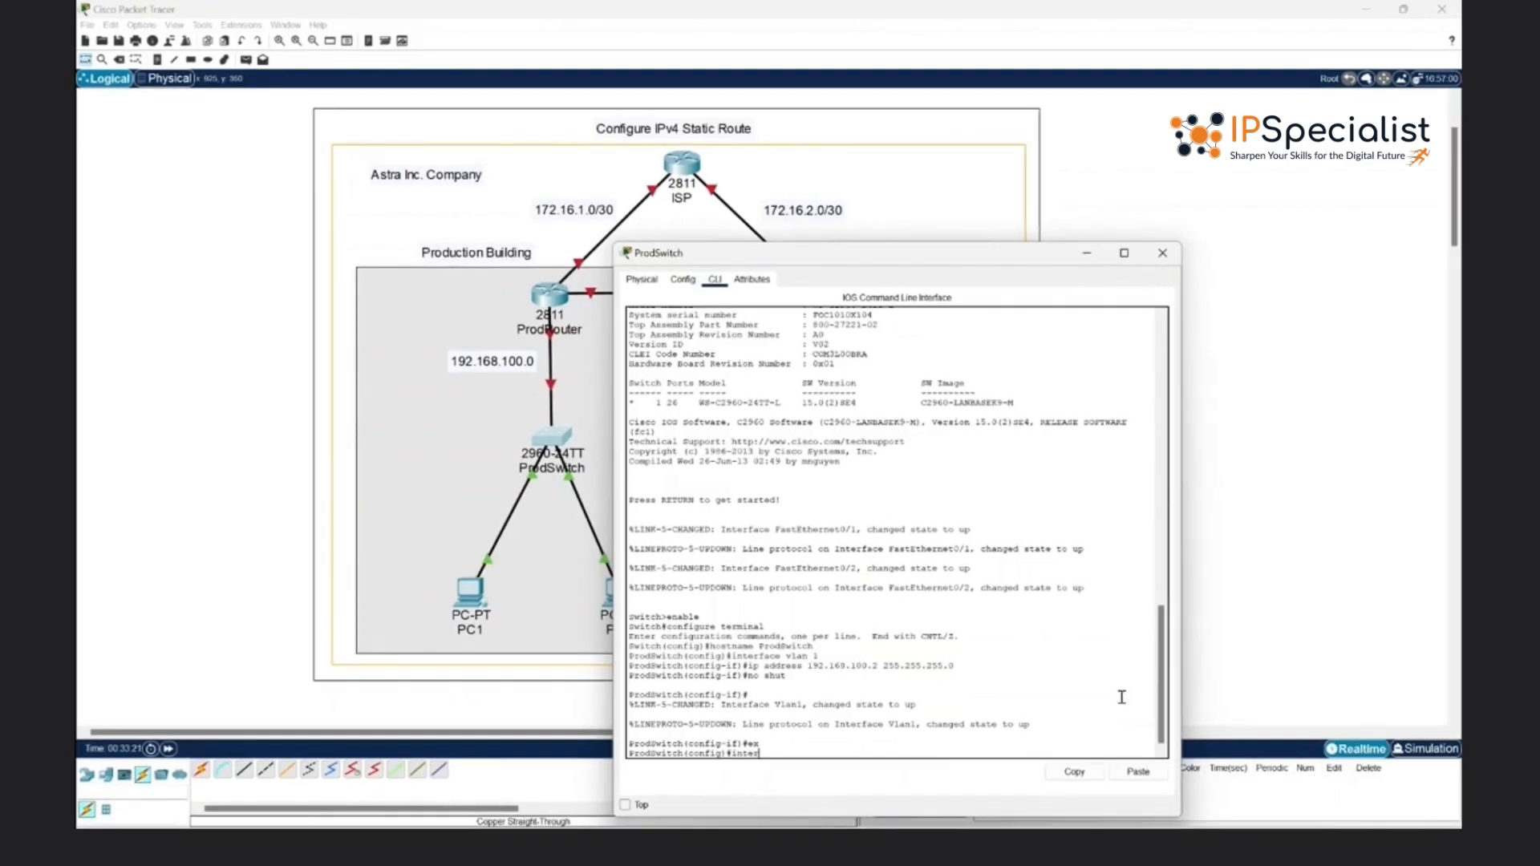
{"action": "type", "text": " range fa0/1-2"}
{"action": "key", "text": "Return"}
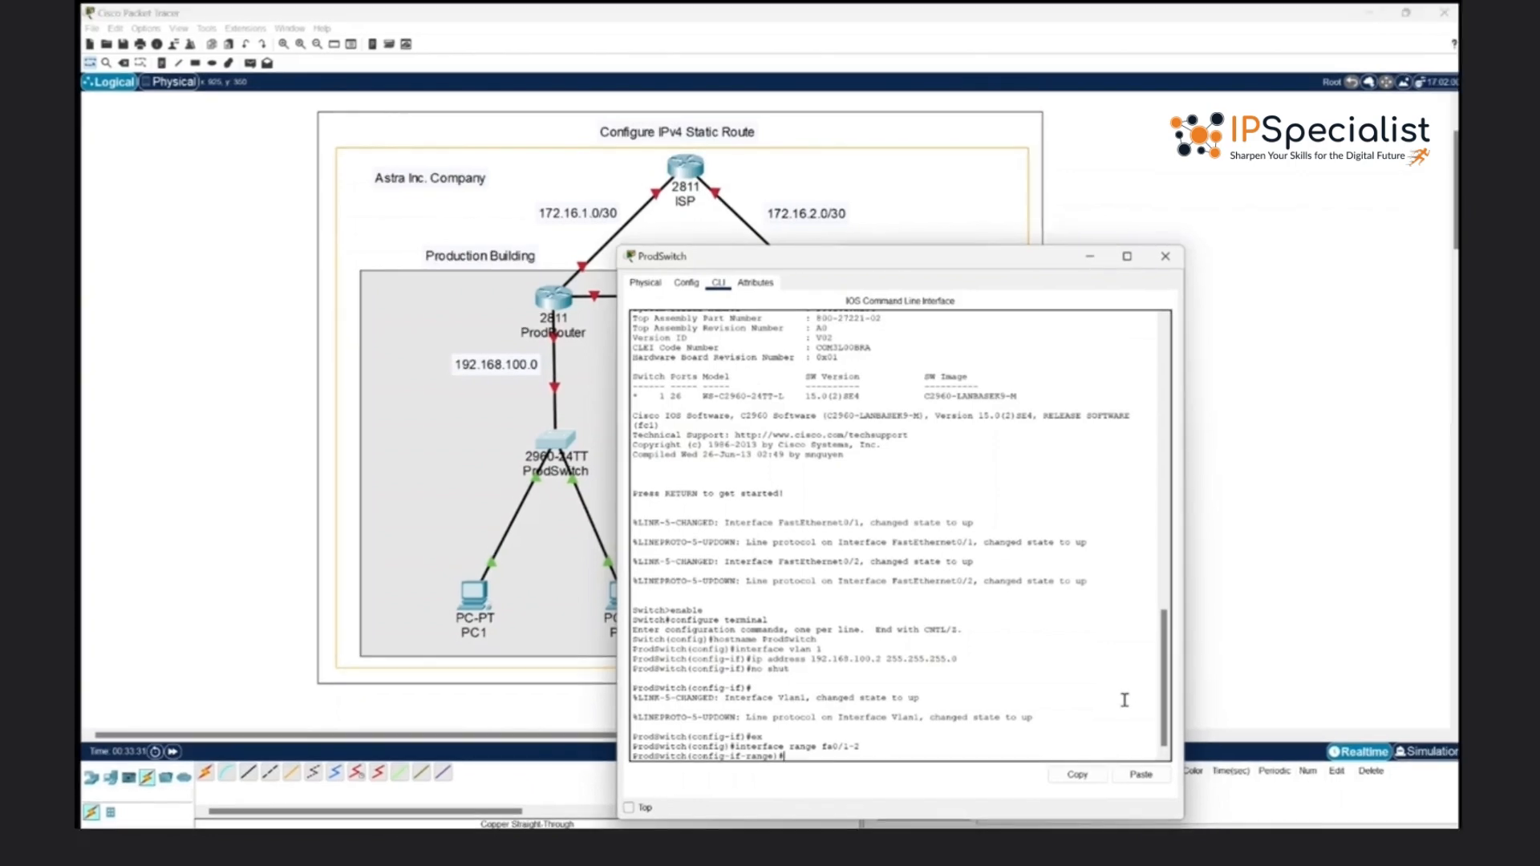
{"action": "type", "text": "switc"}
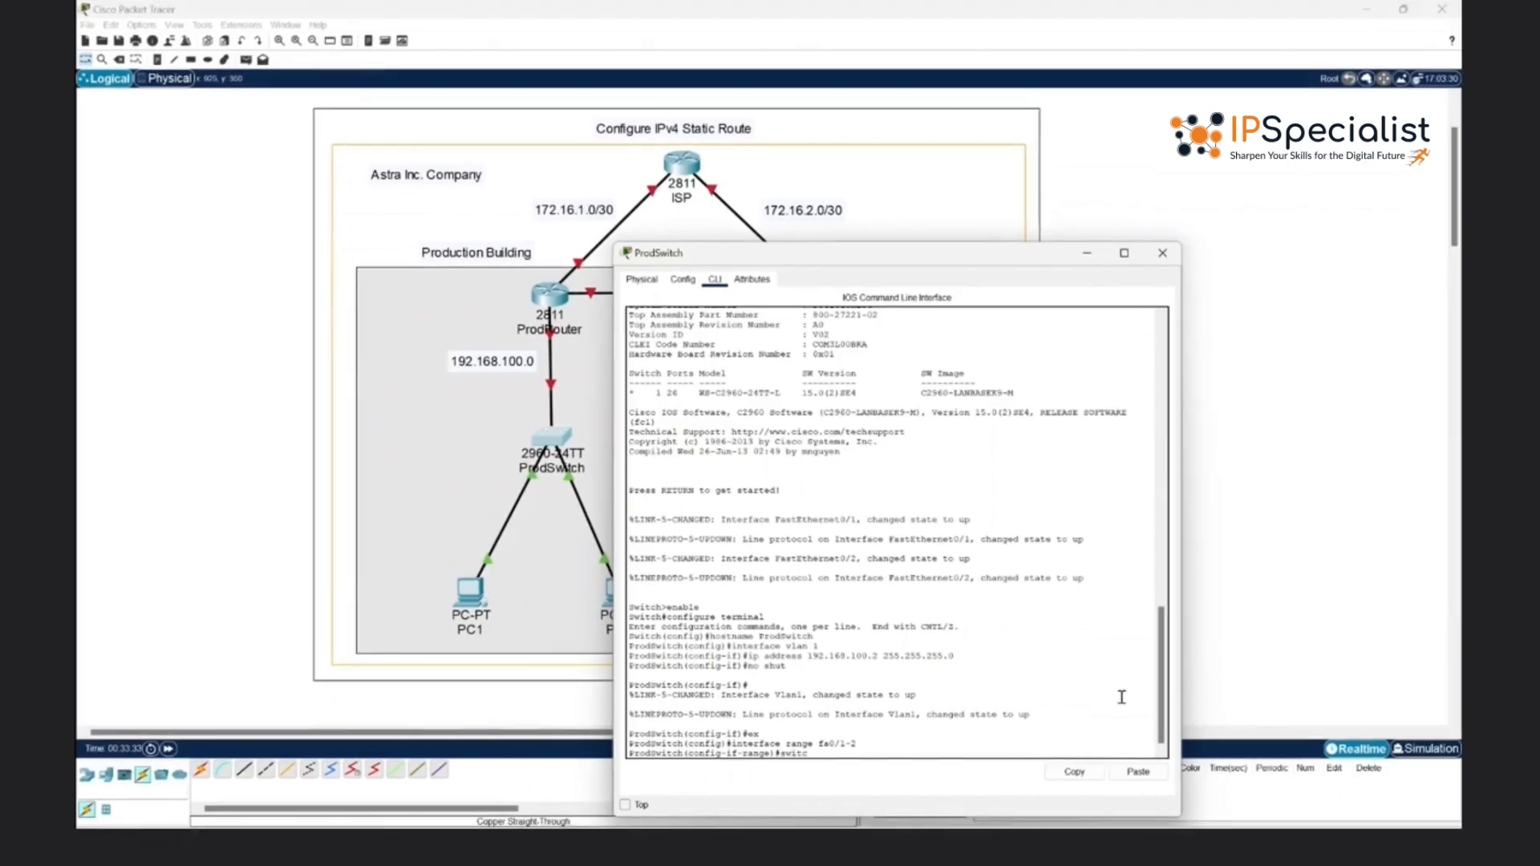
{"action": "type", "text": "hport mode access"}
{"action": "key", "text": "Return"}
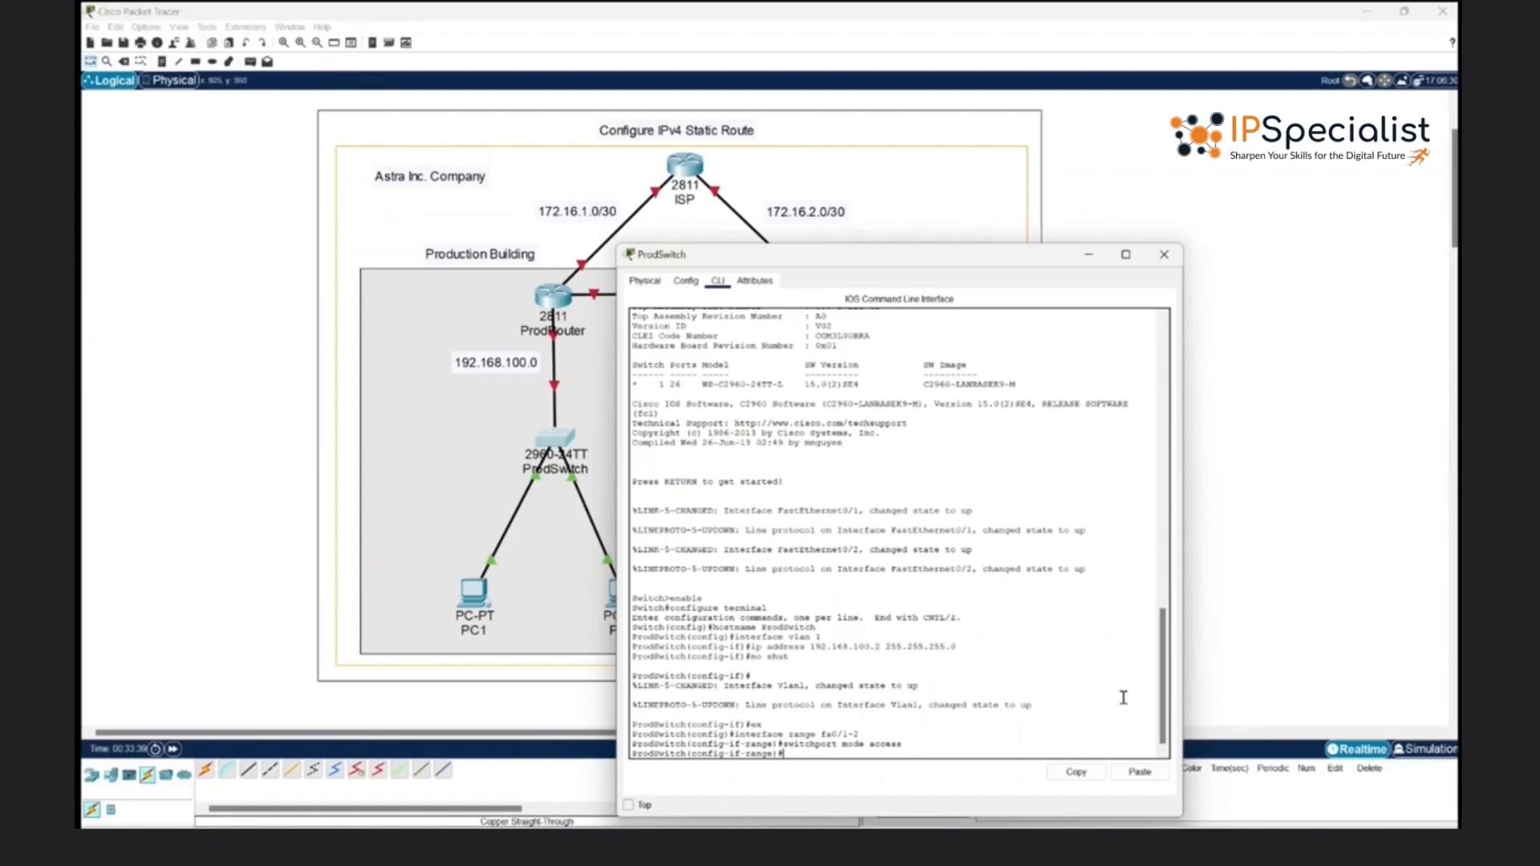
- Enable ports fa0/1-2 with no shut and exit the interface range configuration
{"action": "type", "text": "no shut"}
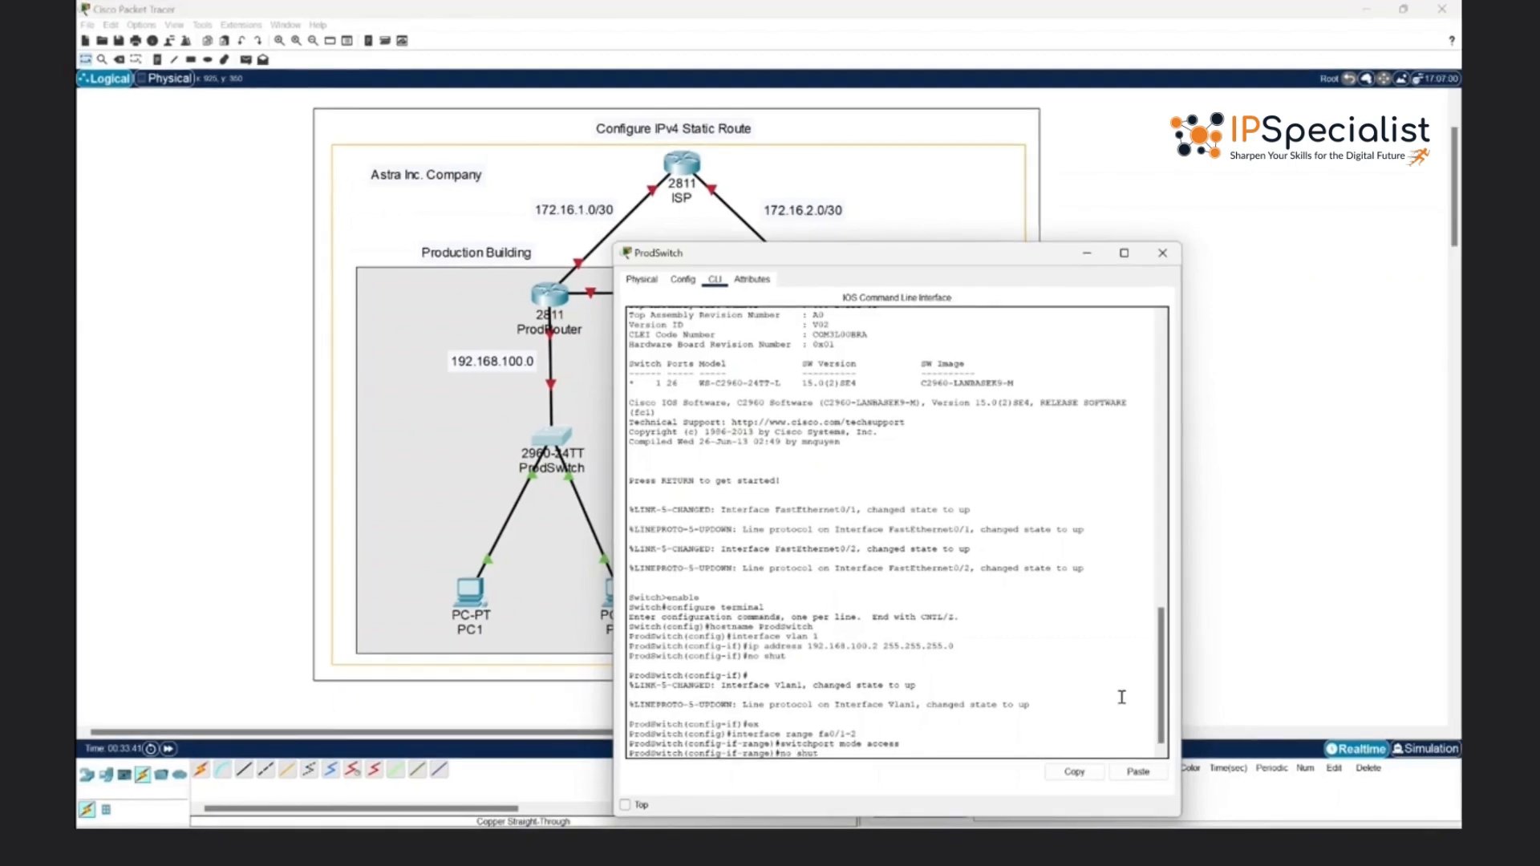
{"action": "key", "text": "Return"}
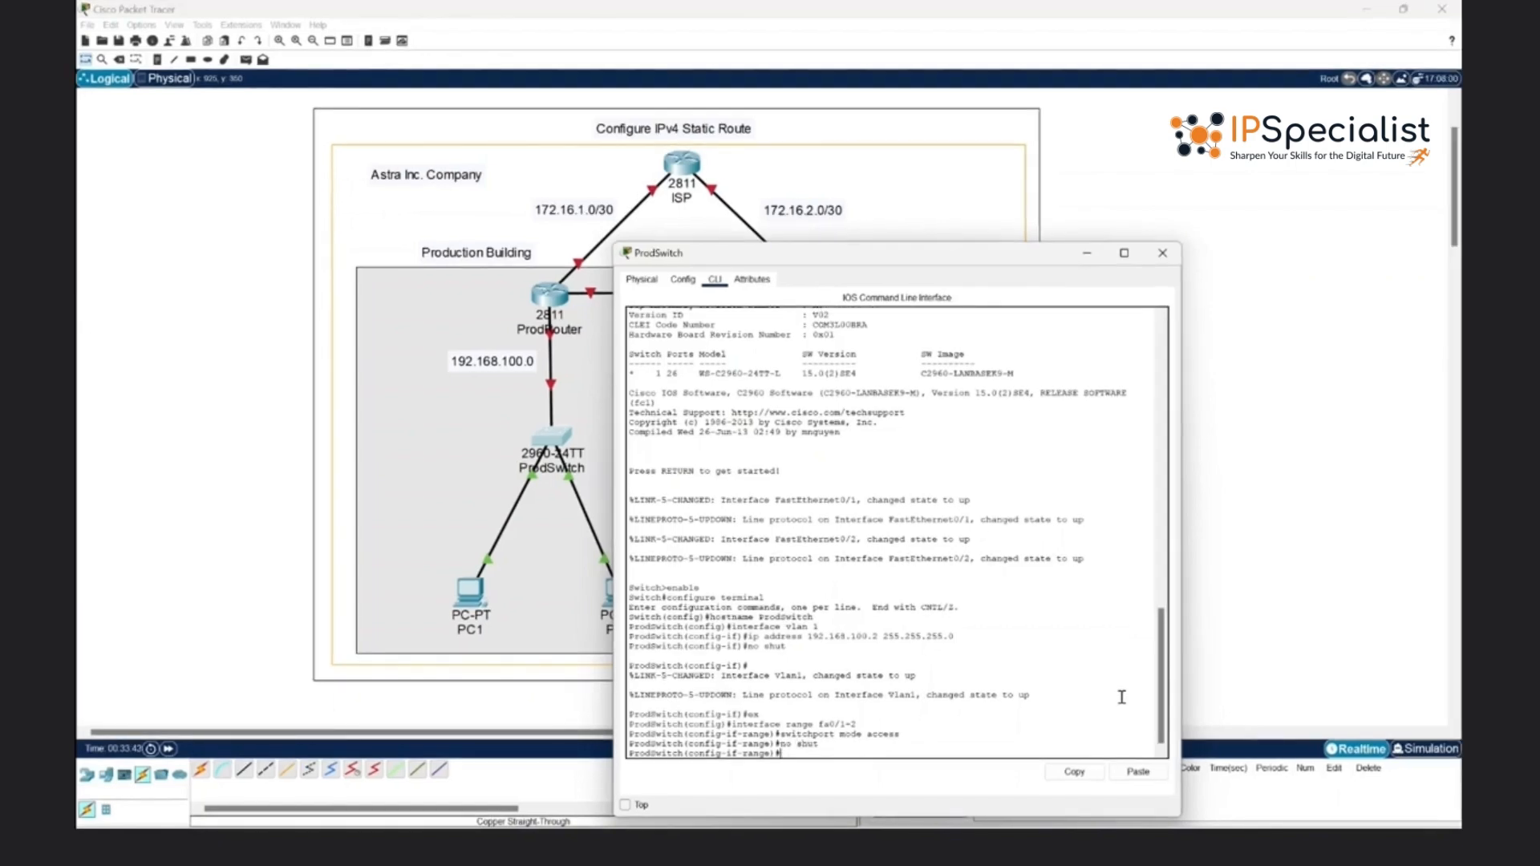
{"action": "type", "text": "ex"}
{"action": "key", "text": "Return"}
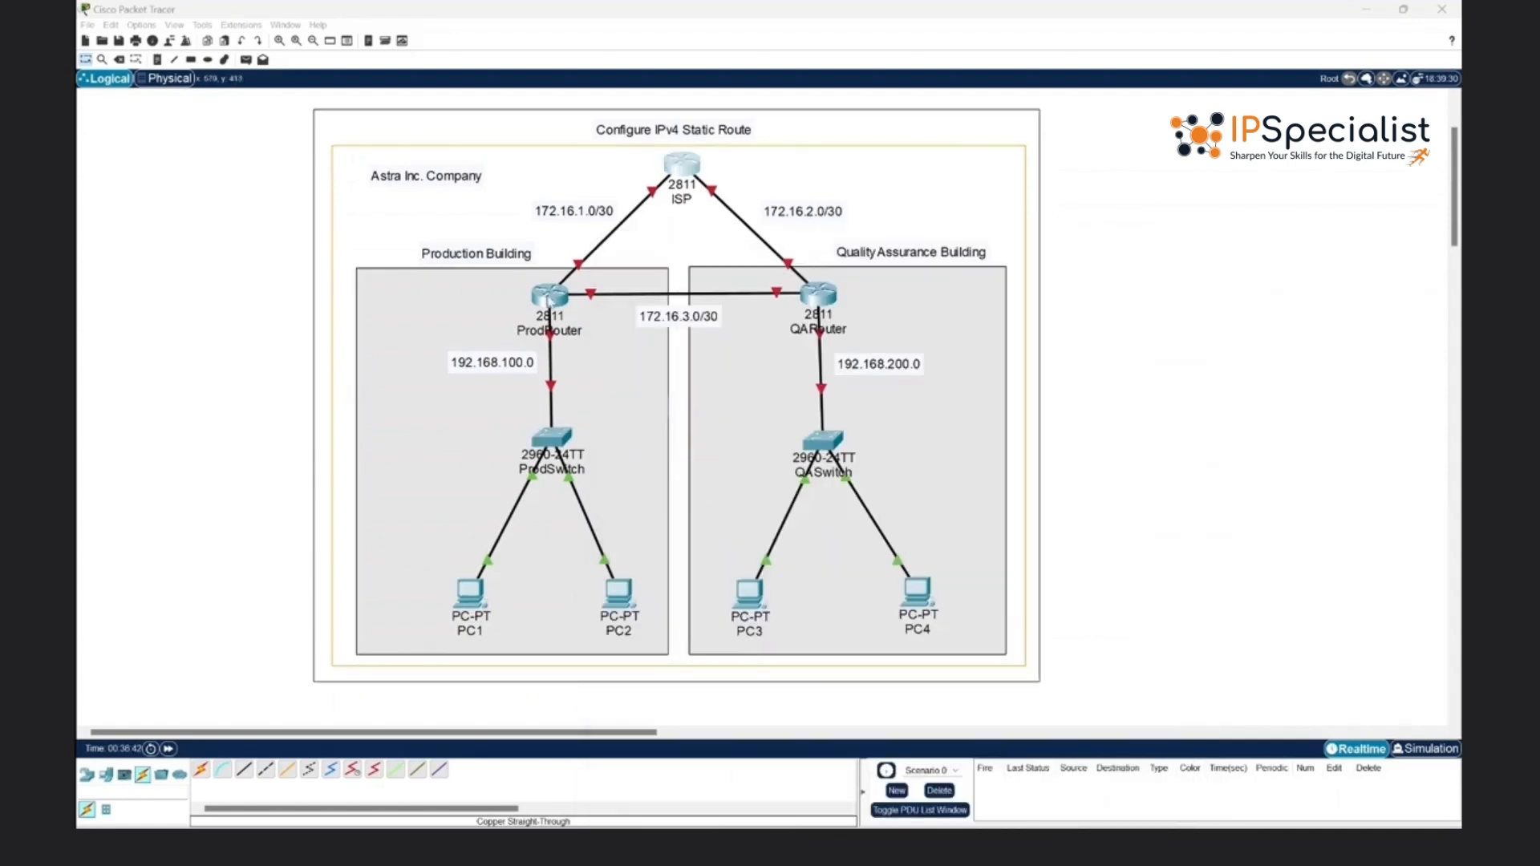
- Open ProdRouter's command line and answer no to the initial configuration dialog
{"action": "left_click", "coordinate": [553, 300]}
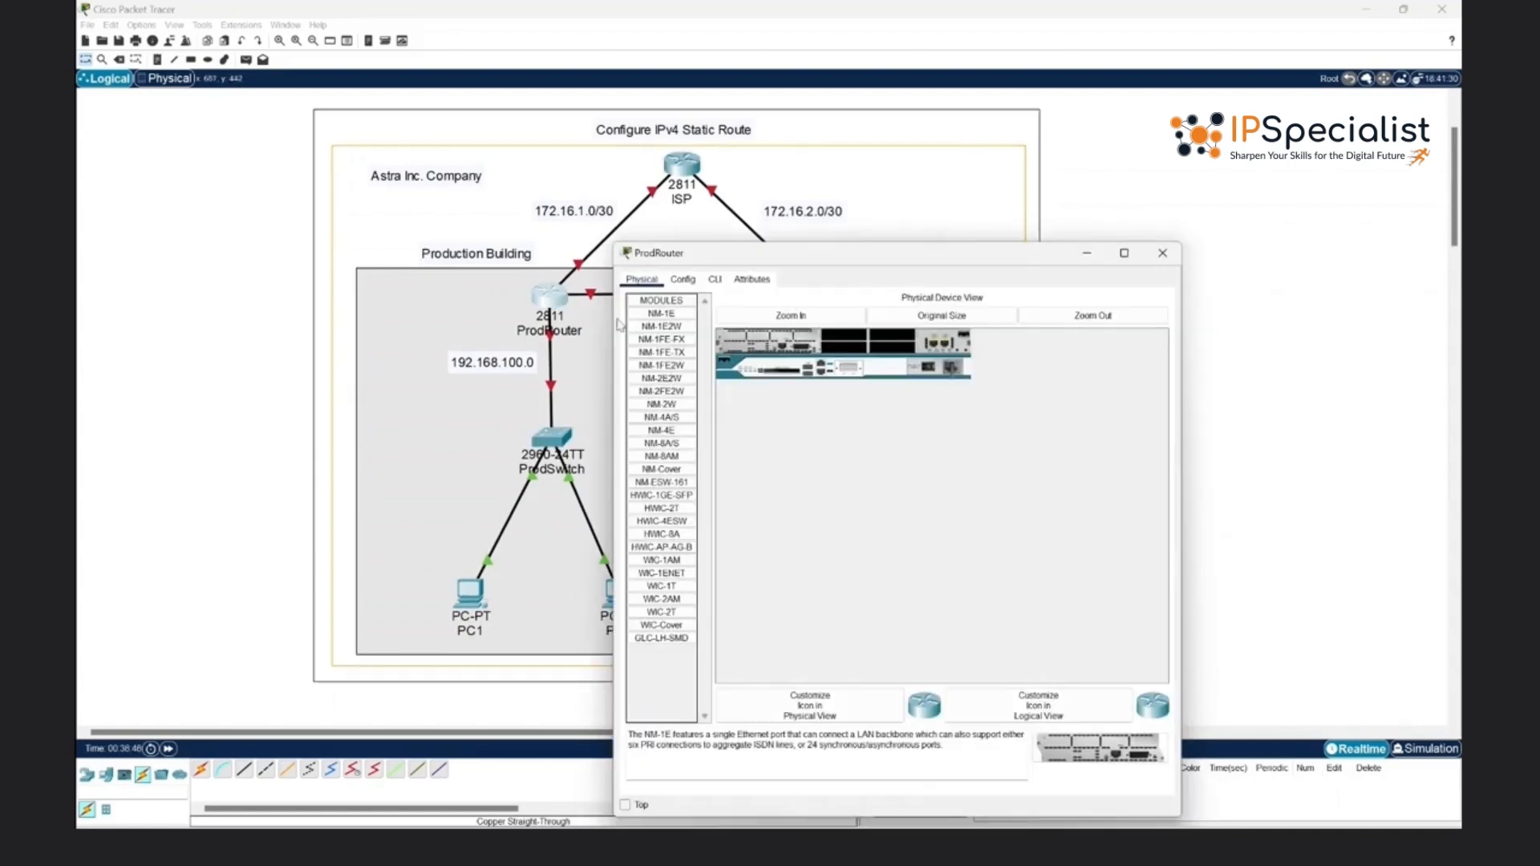
{"action": "left_click", "coordinate": [722, 283]}
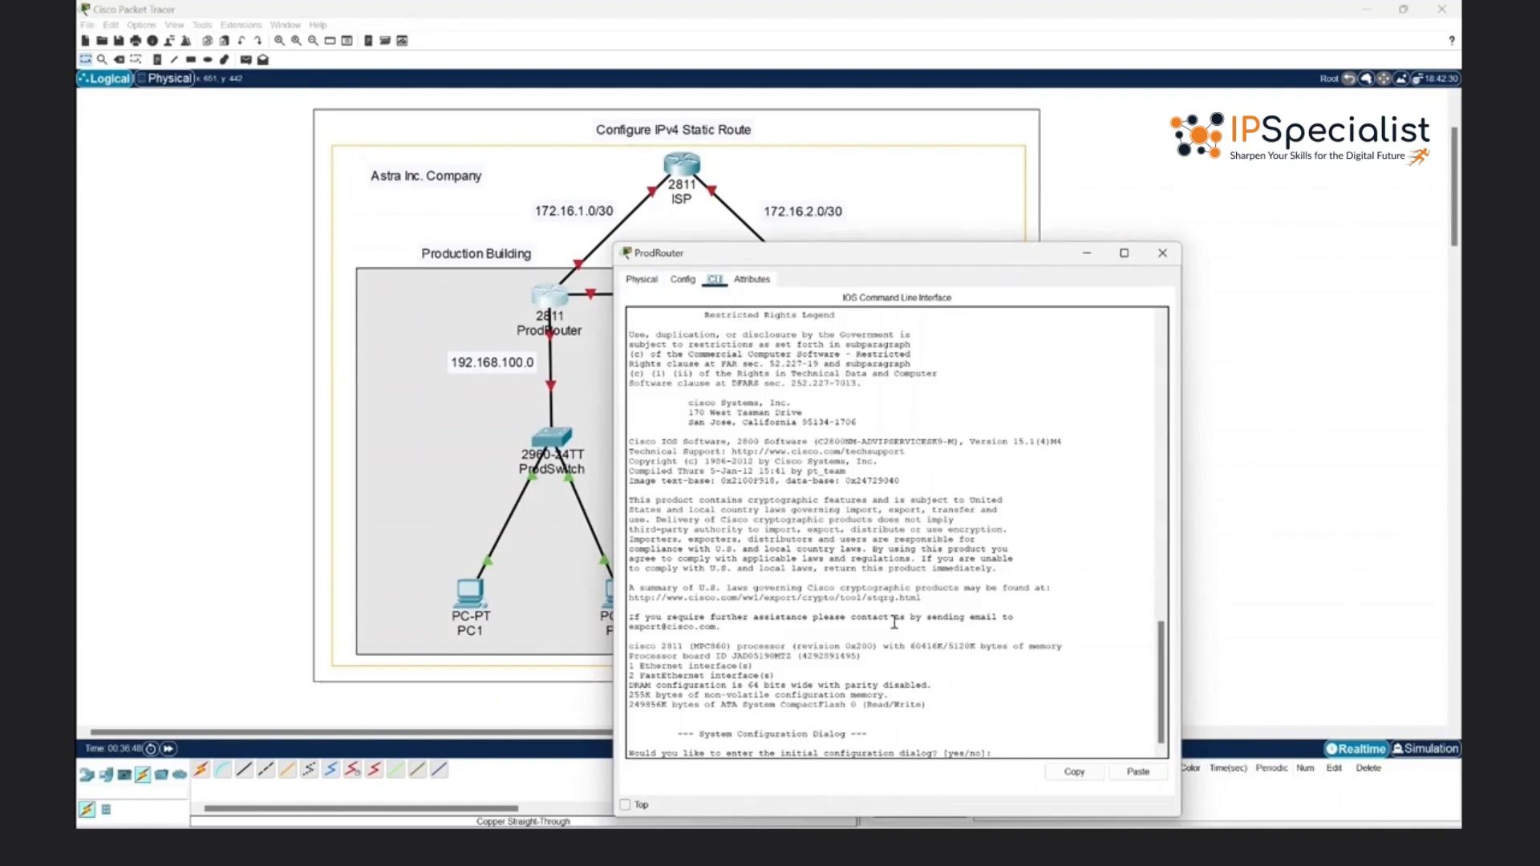
{"action": "left_click", "coordinate": [1026, 751]}
{"action": "type", "text": "no"}
{"action": "key", "text": "Return"}
- Enter privileged and global configuration mode on the router and set its hostname to ProdRouter
{"action": "key", "text": "Return"}
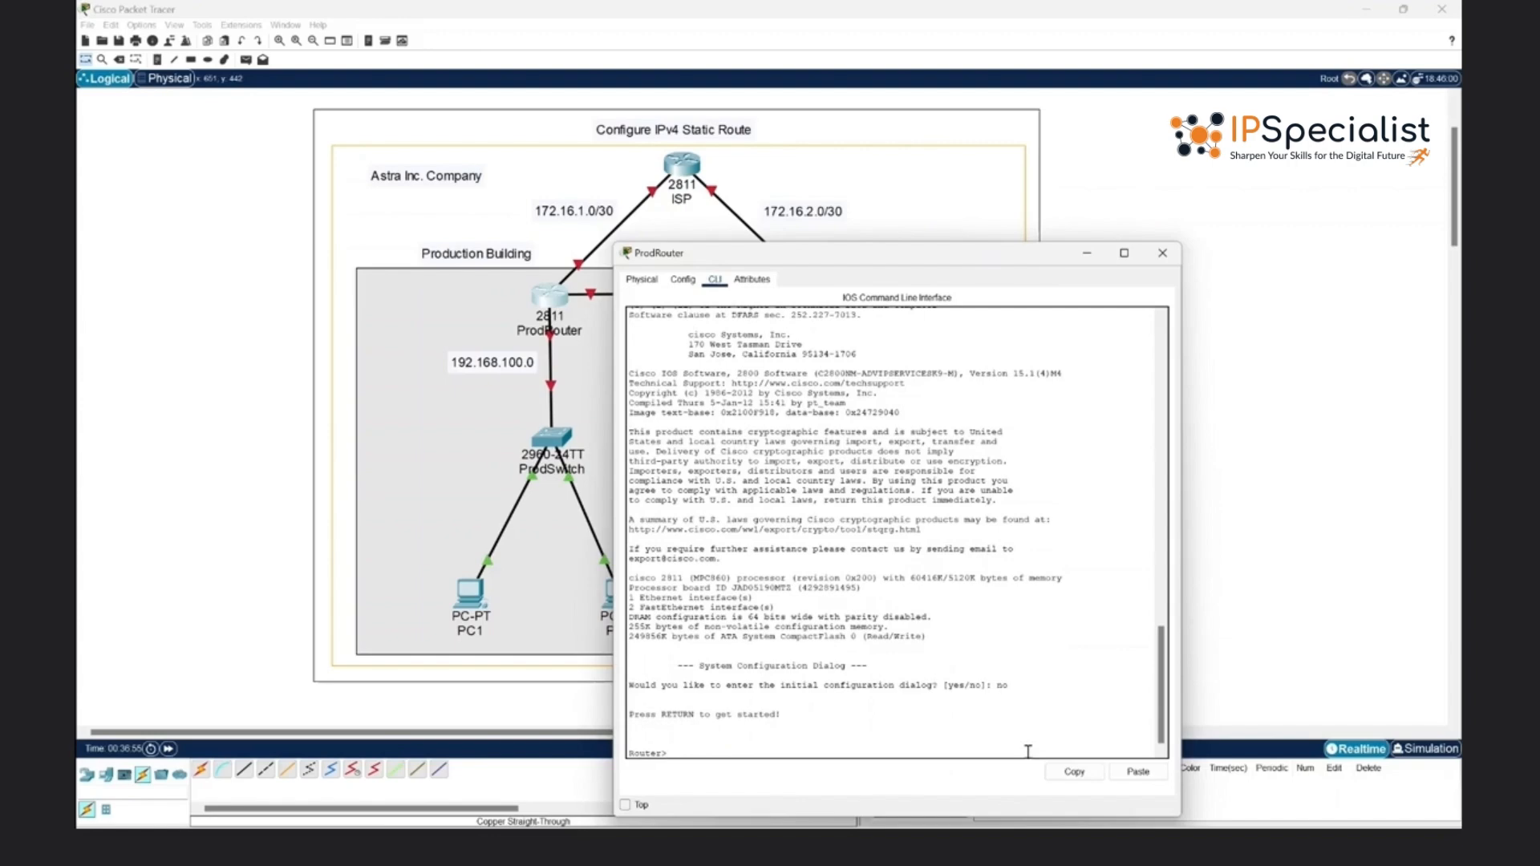
{"action": "type", "text": "enable"}
{"action": "key", "text": "Return"}
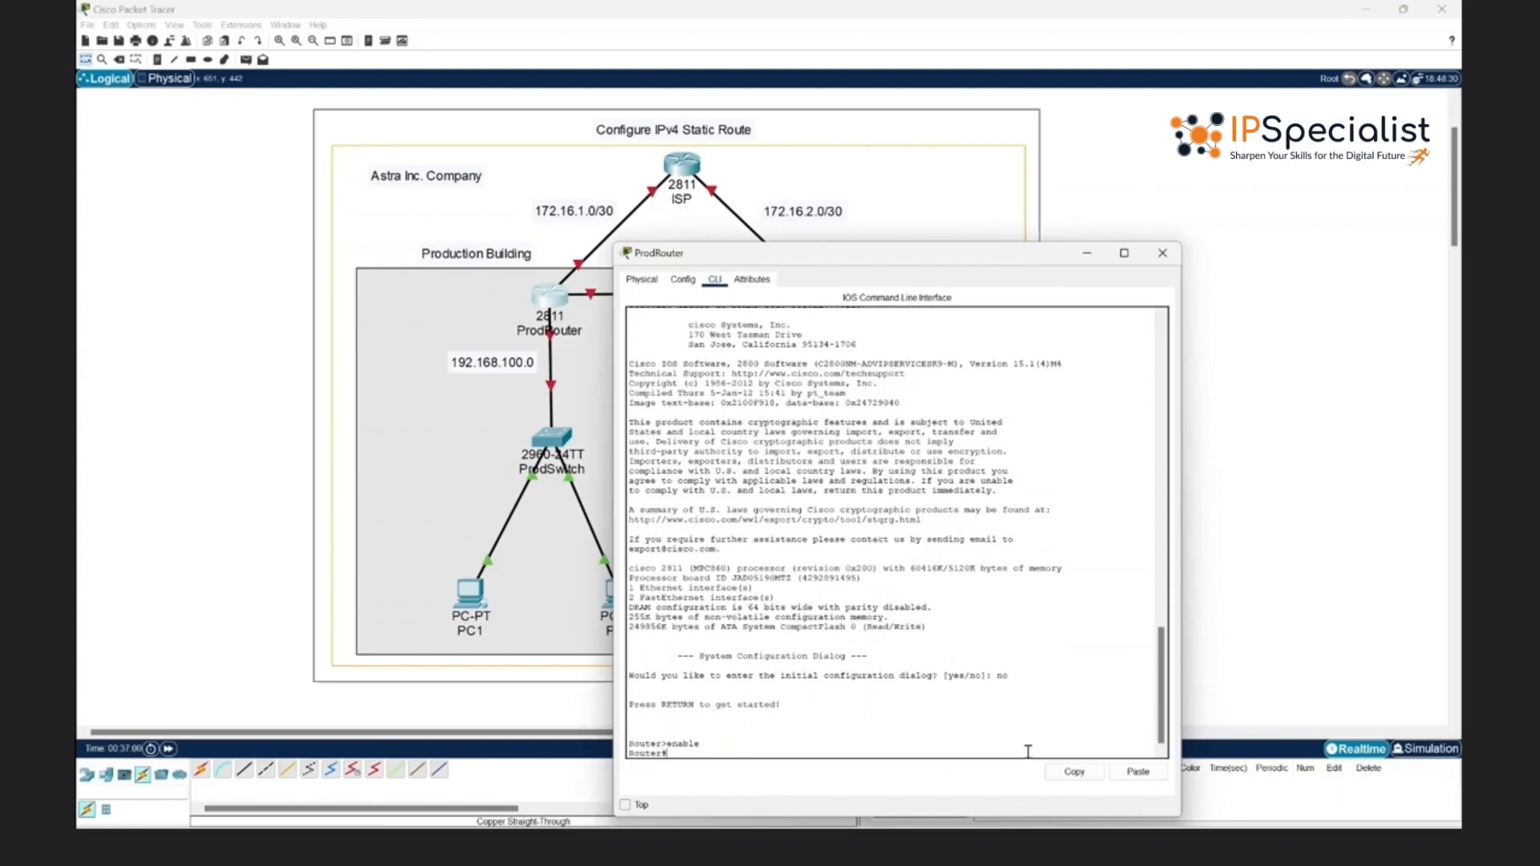
{"action": "type", "text": "configure terminal"}
{"action": "key", "text": "Return"}
{"action": "type", "text": "hostn"}
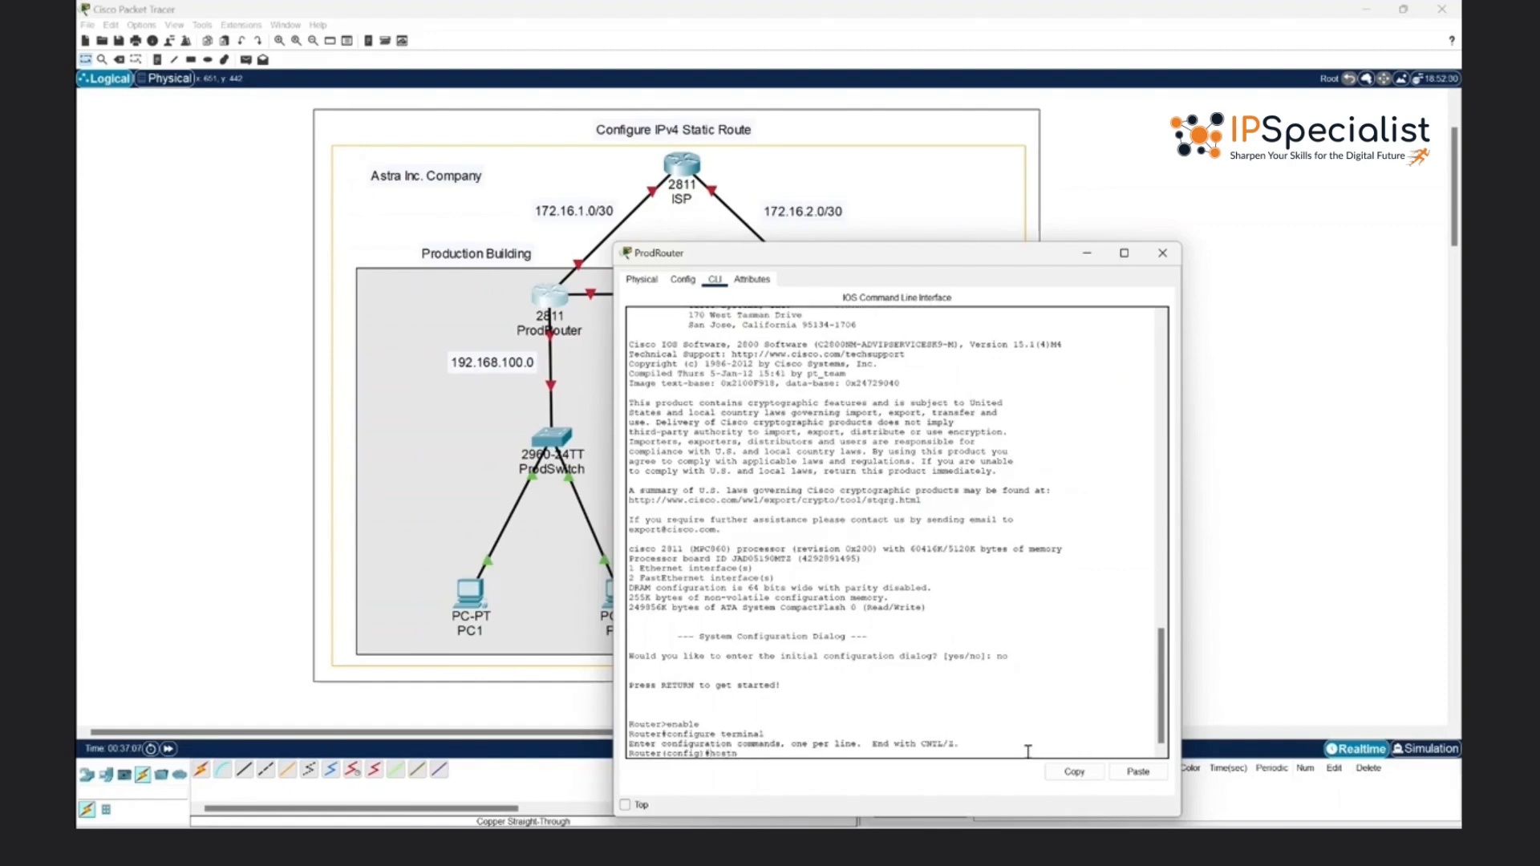
{"action": "type", "text": "ame ProdRouter"}
{"action": "key", "text": "Return"}
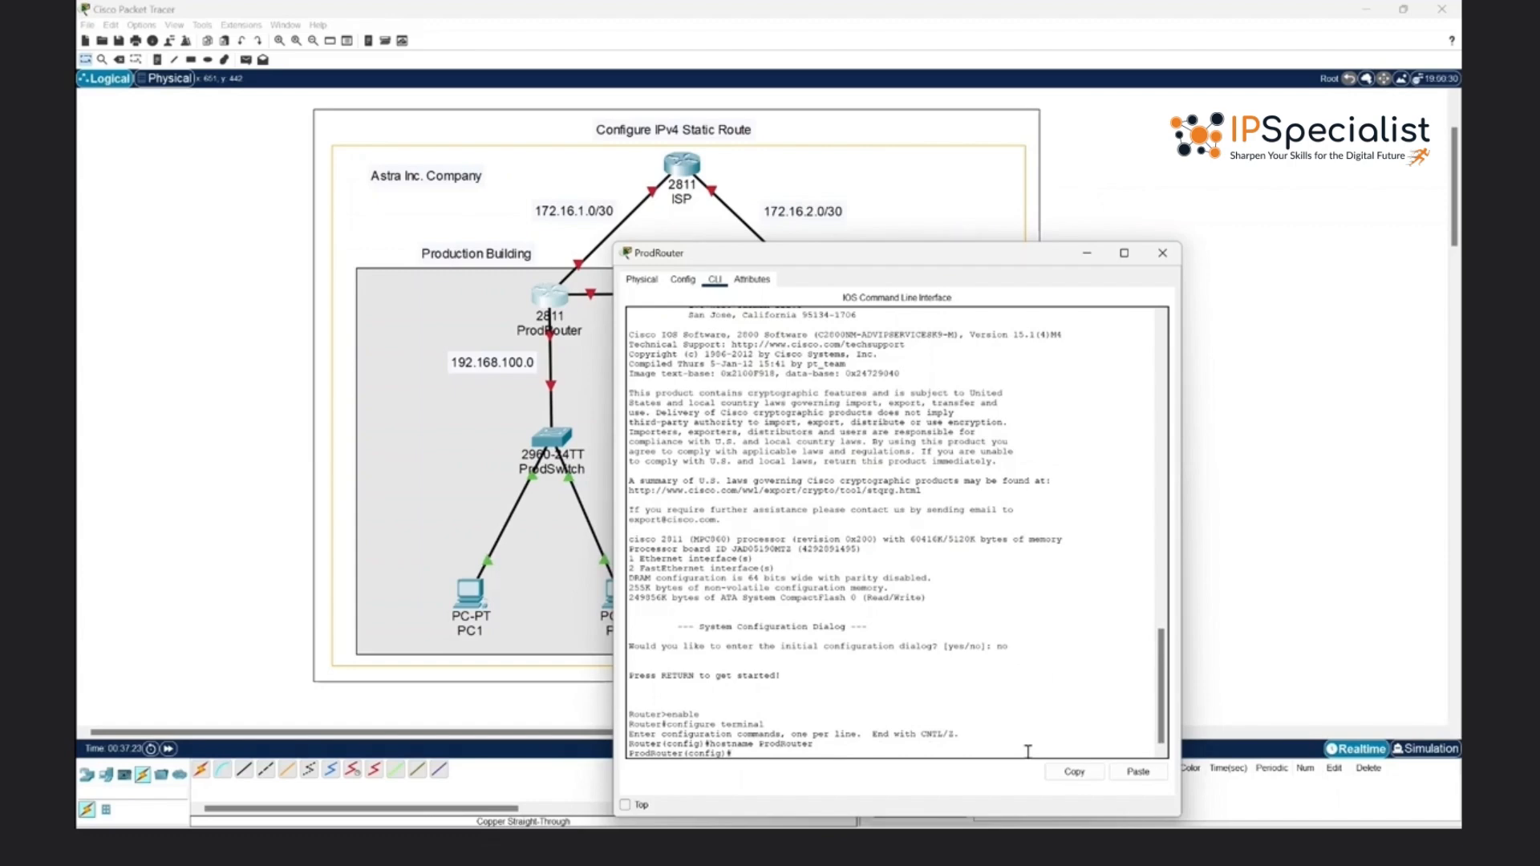
- Assign IP address 172.16.1.2 with mask 255.255.255.252 to ProdRouter's interface fa0/0
{"action": "type", "text": "interface fa0/0"}
{"action": "key", "text": "Return"}
{"action": "type", "text": "ip ad"}
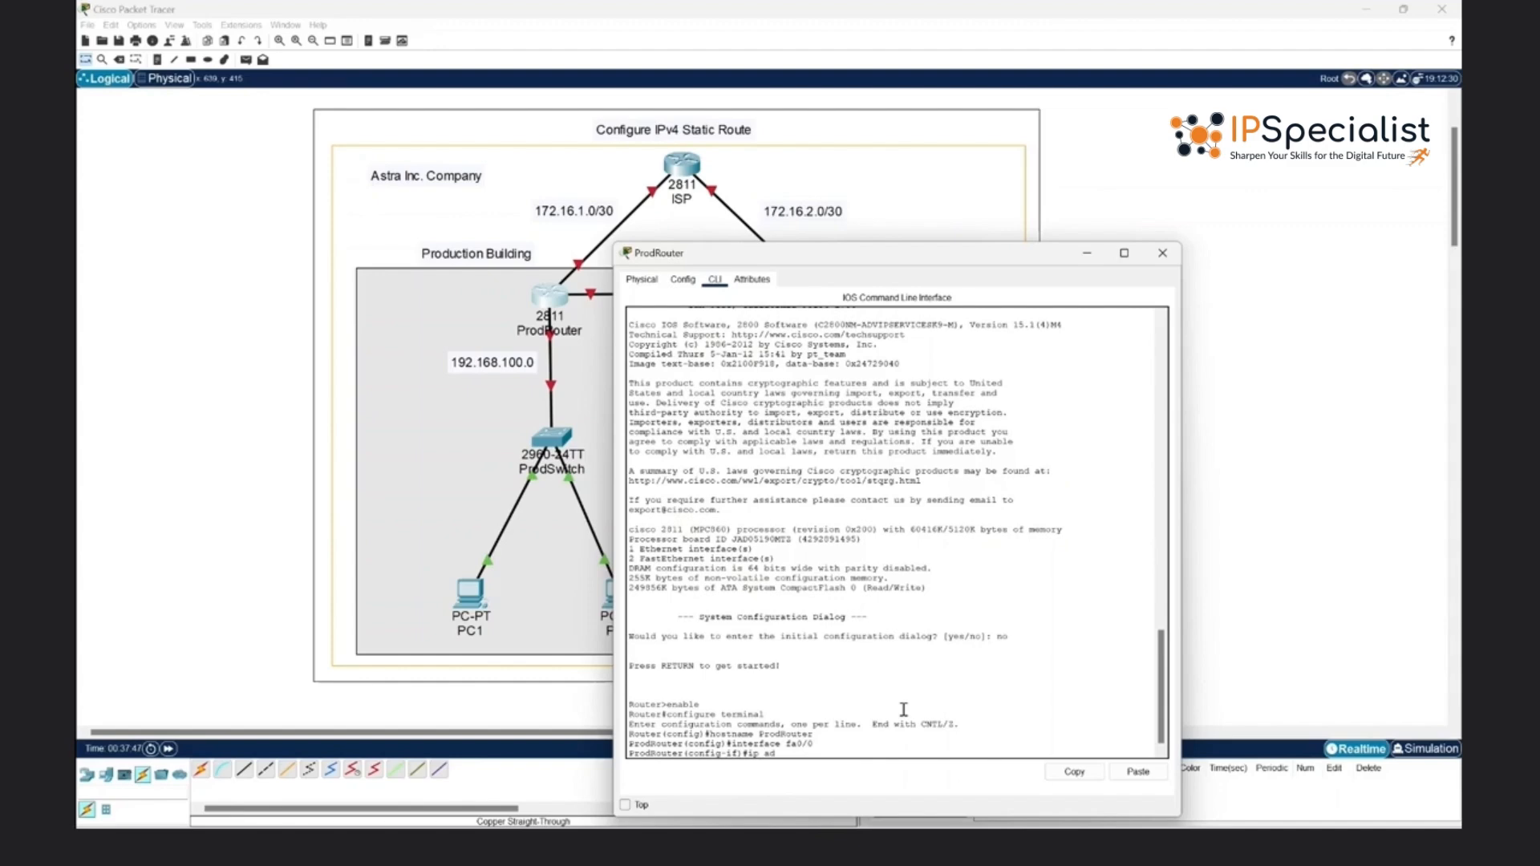
{"action": "type", "text": "dress 172.16.1."}
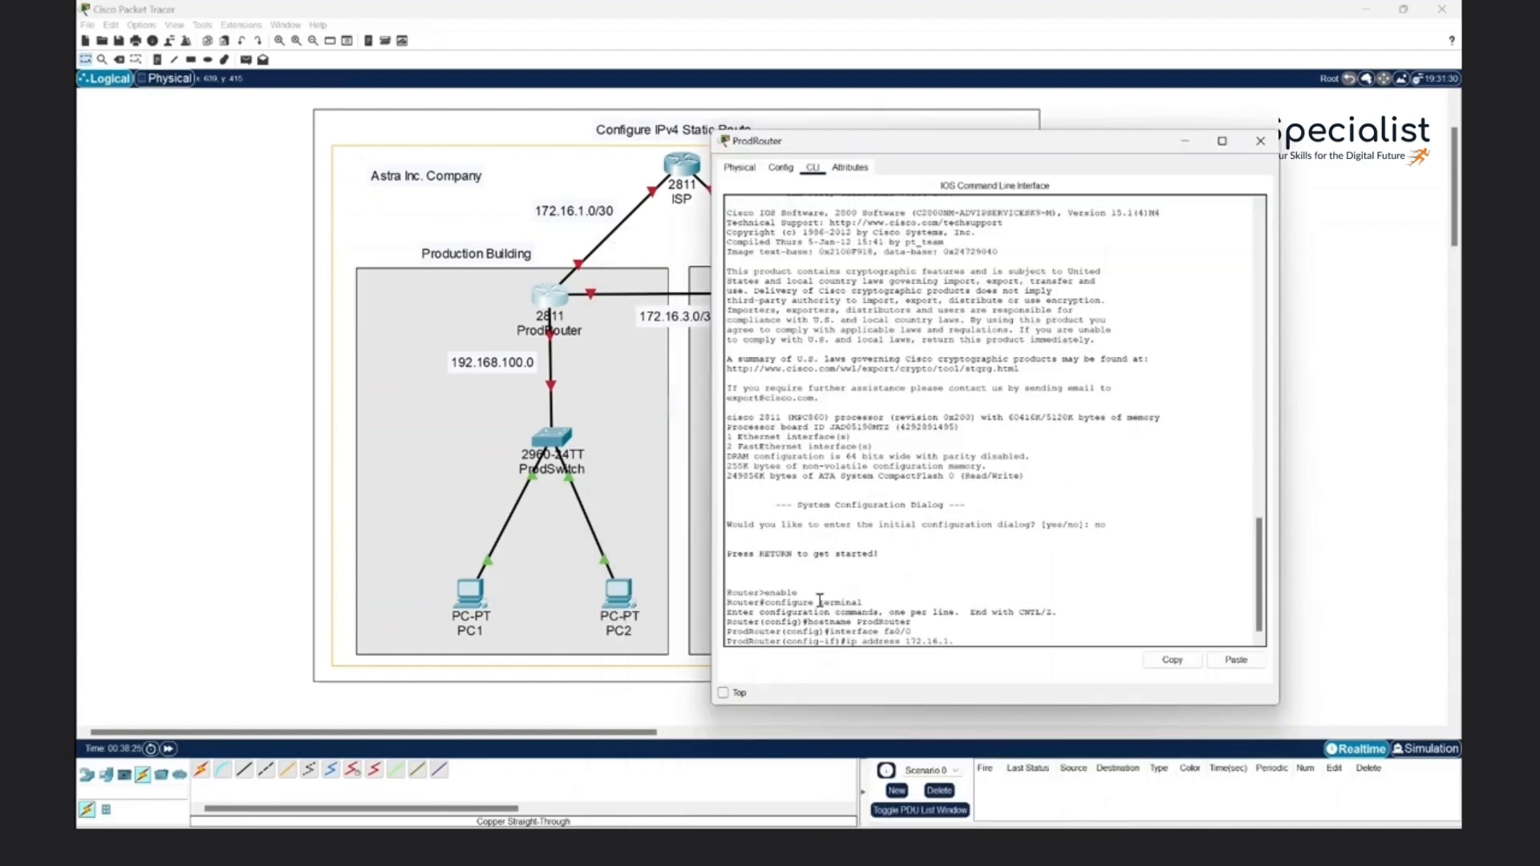
{"action": "type", "text": "2 255.255.255.252"}
{"action": "key", "text": "Return"}
- Enable interface fa0/0 with no shut and return to global configuration mode
{"action": "type", "text": "no shut"}
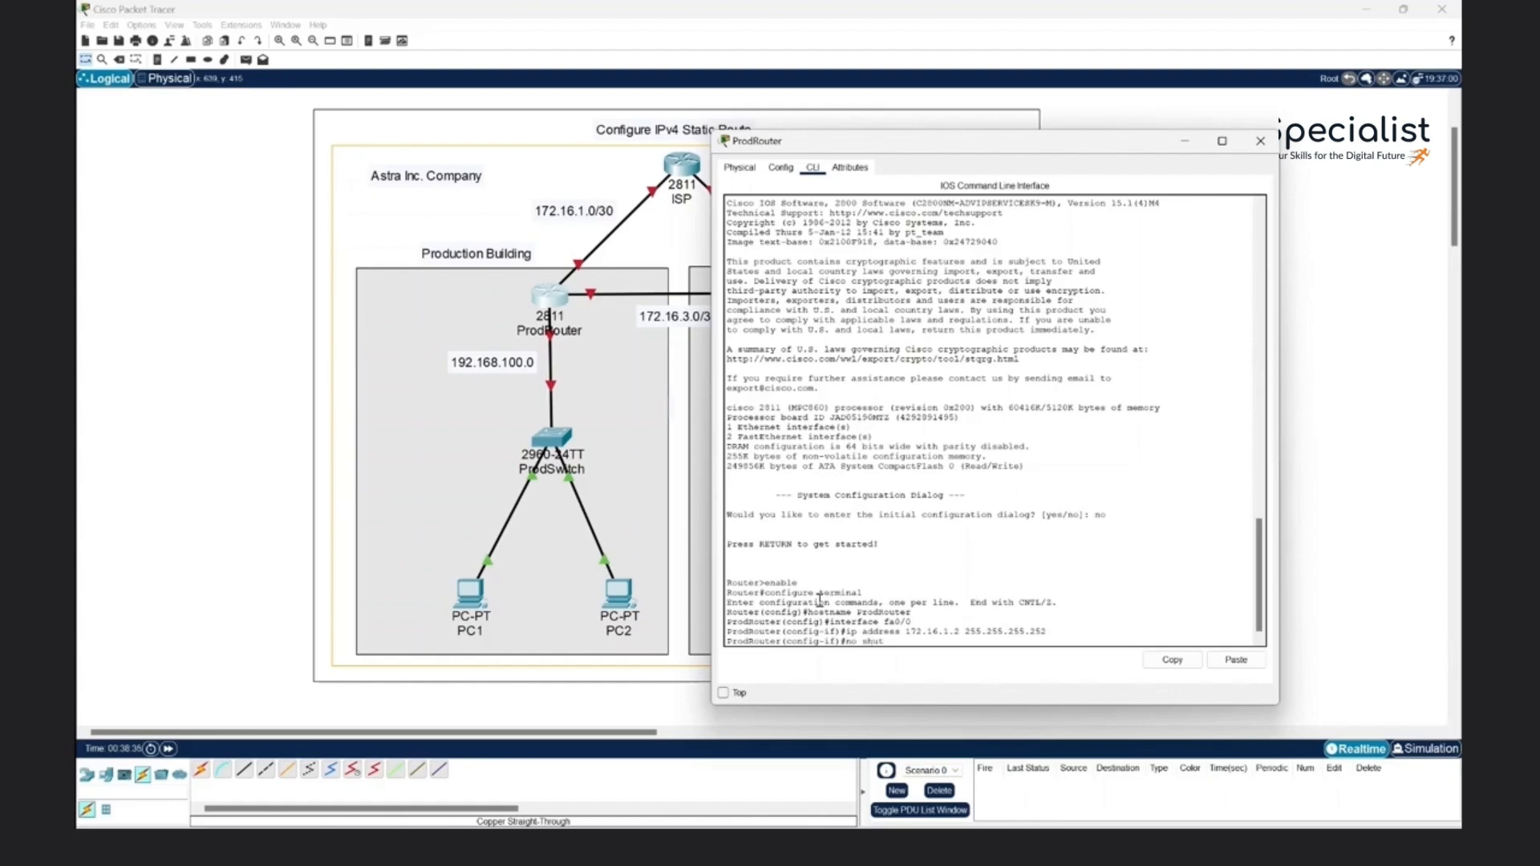
{"action": "key", "text": "Return"}
{"action": "type", "text": "ex"}
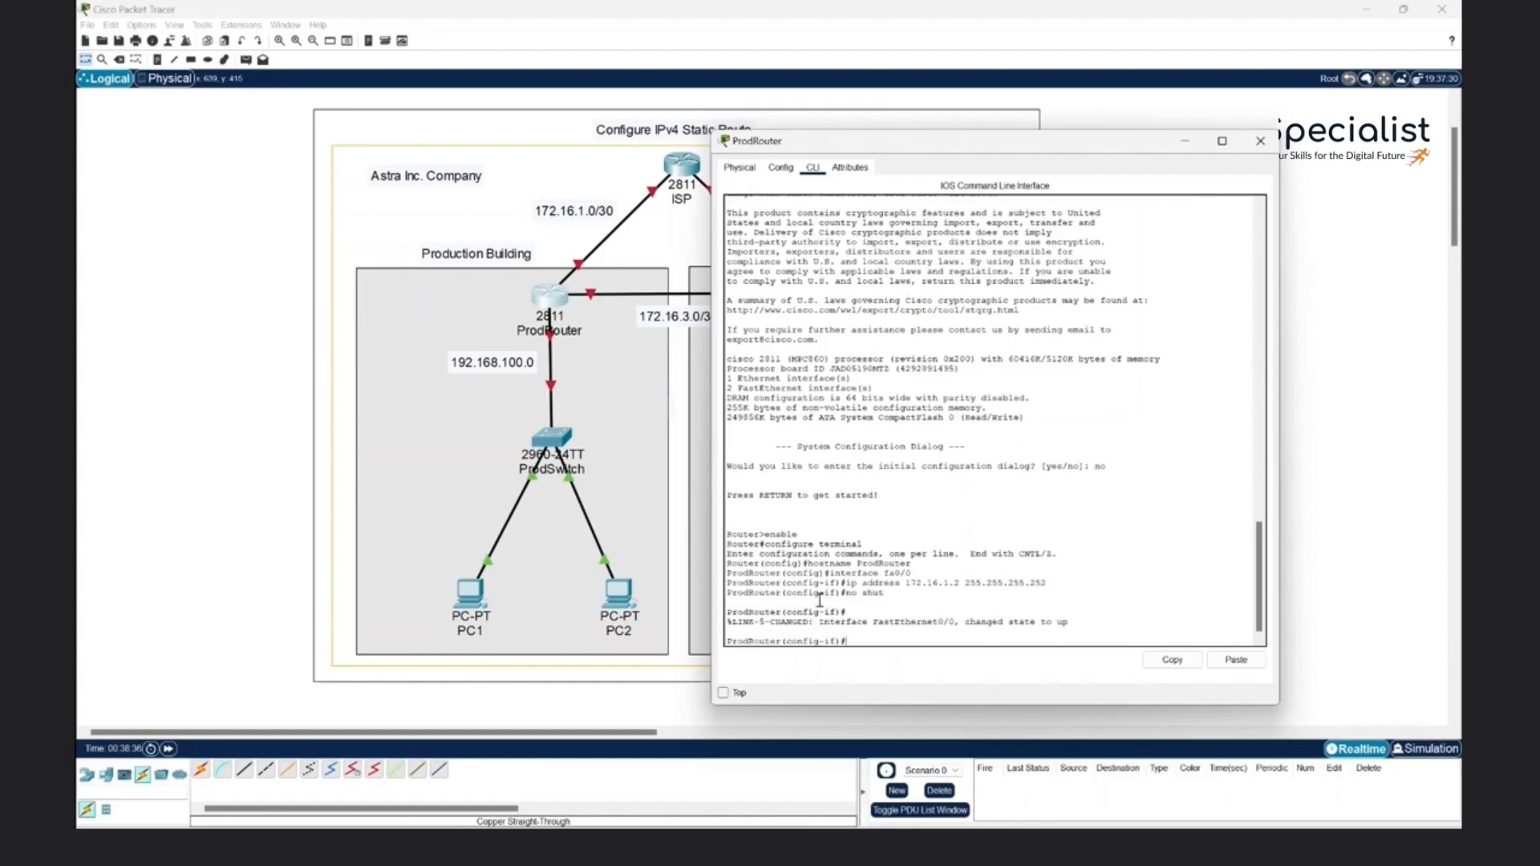
{"action": "key", "text": "Return"}
- Assign IP address 172.16.3.1 with mask 255.255.255.252 to ProdRouter's interface fa0/1
{"action": "key", "text": "Up"}
{"action": "key", "text": "Up"}
{"action": "key", "text": "Up"}
{"action": "key", "text": "Up"}
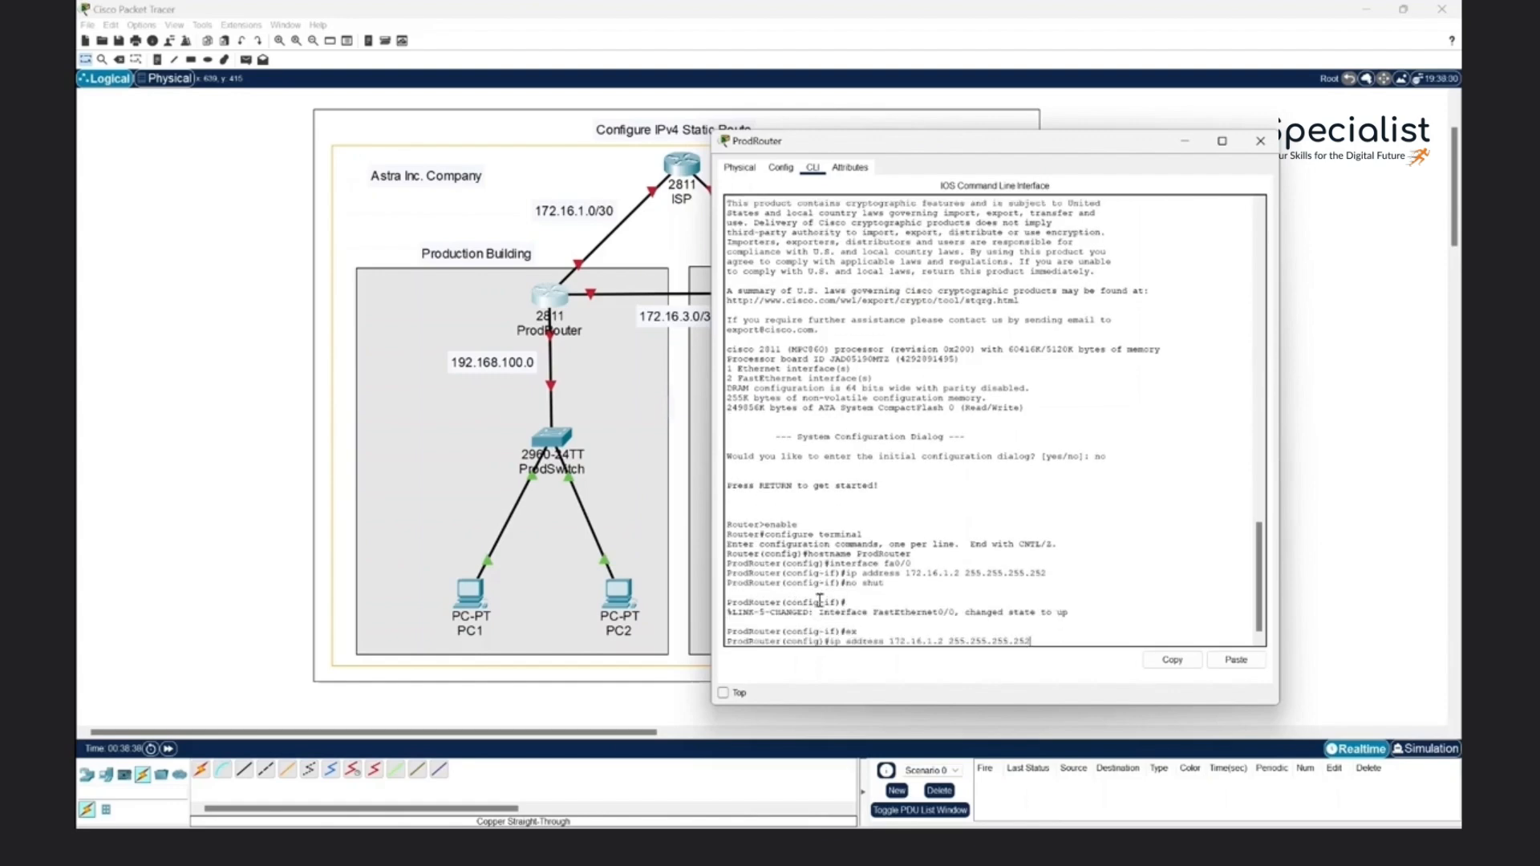
{"action": "key", "text": "BackSpace"}
{"action": "type", "text": "1"}
{"action": "key", "text": "Return"}
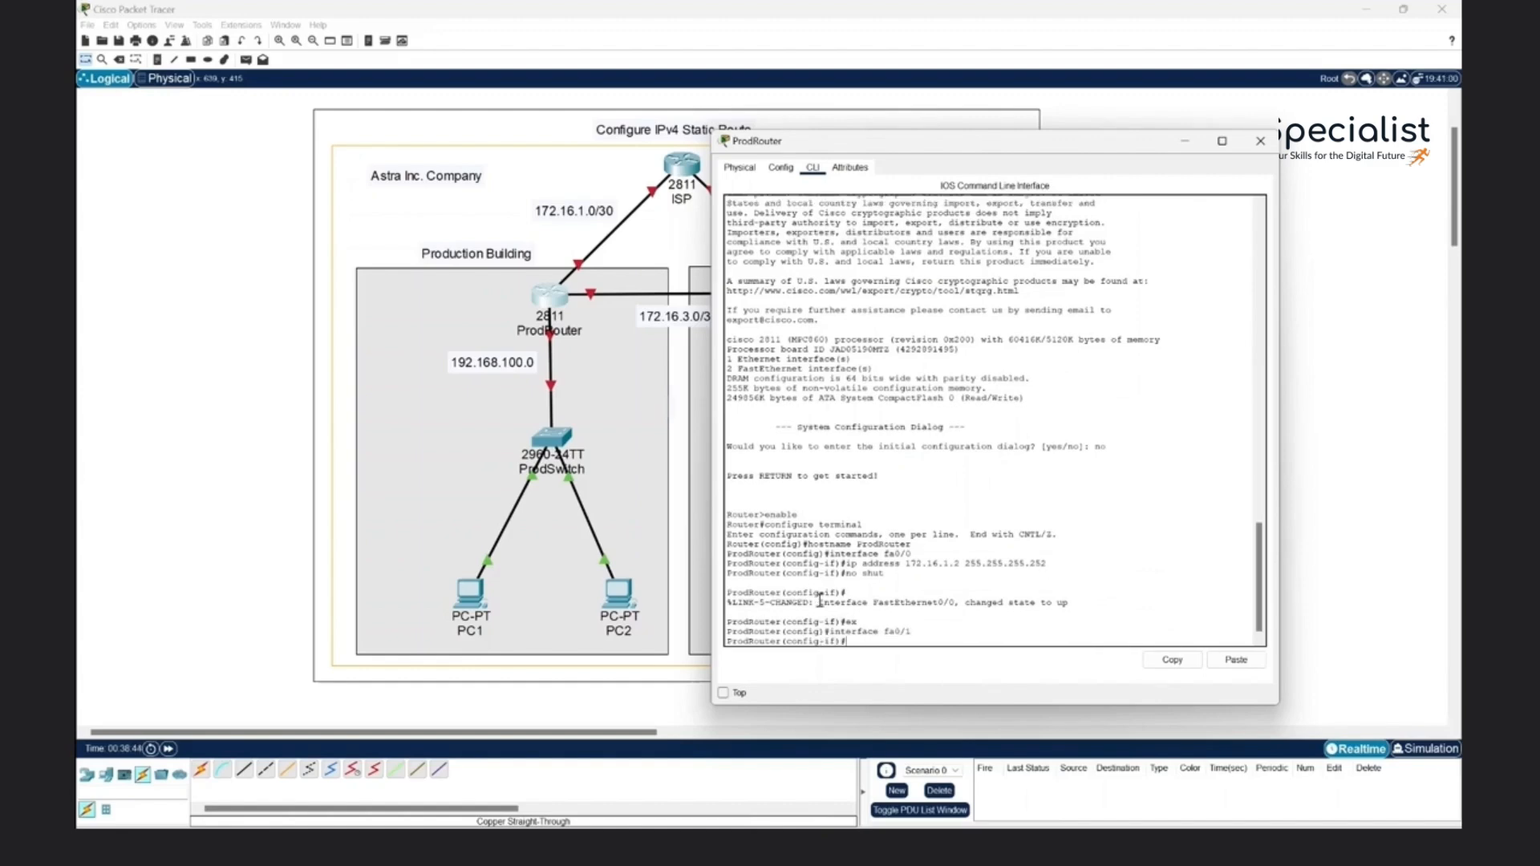
{"action": "key", "text": "Up"}
{"action": "key", "text": "Up"}
{"action": "key", "text": "Up"}
{"action": "key", "text": "Up"}
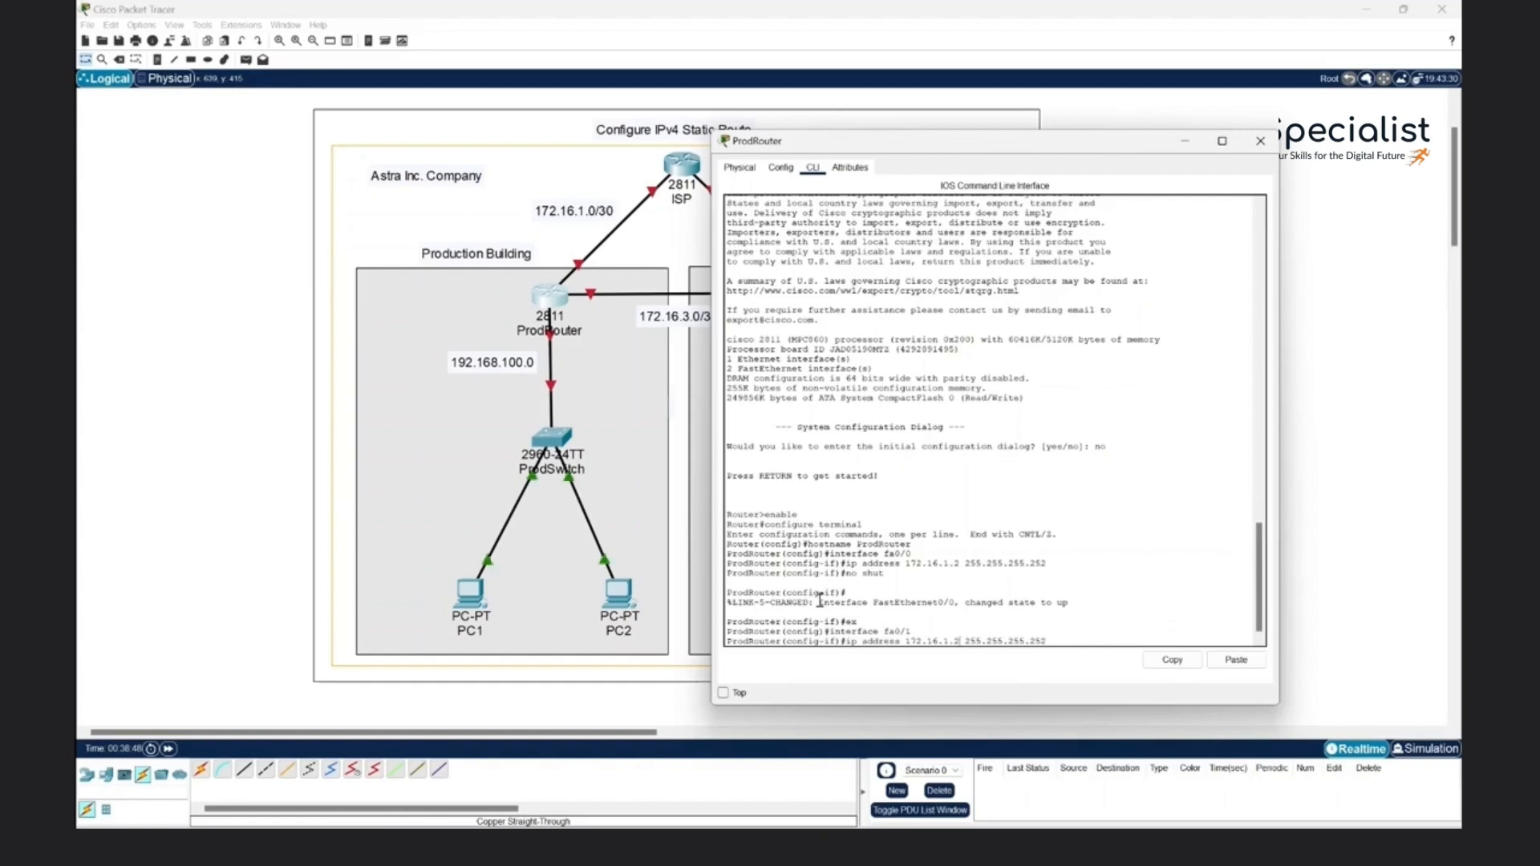
{"action": "key", "text": "BackSpace"}
{"action": "key", "text": "BackSpace"}
{"action": "key", "text": "BackSpace"}
{"action": "type", "text": "3.1"}
{"action": "key", "text": "Return"}
- Enable interface fa0/1 with no shut and return to global configuration mode
{"action": "type", "text": "no shut"}
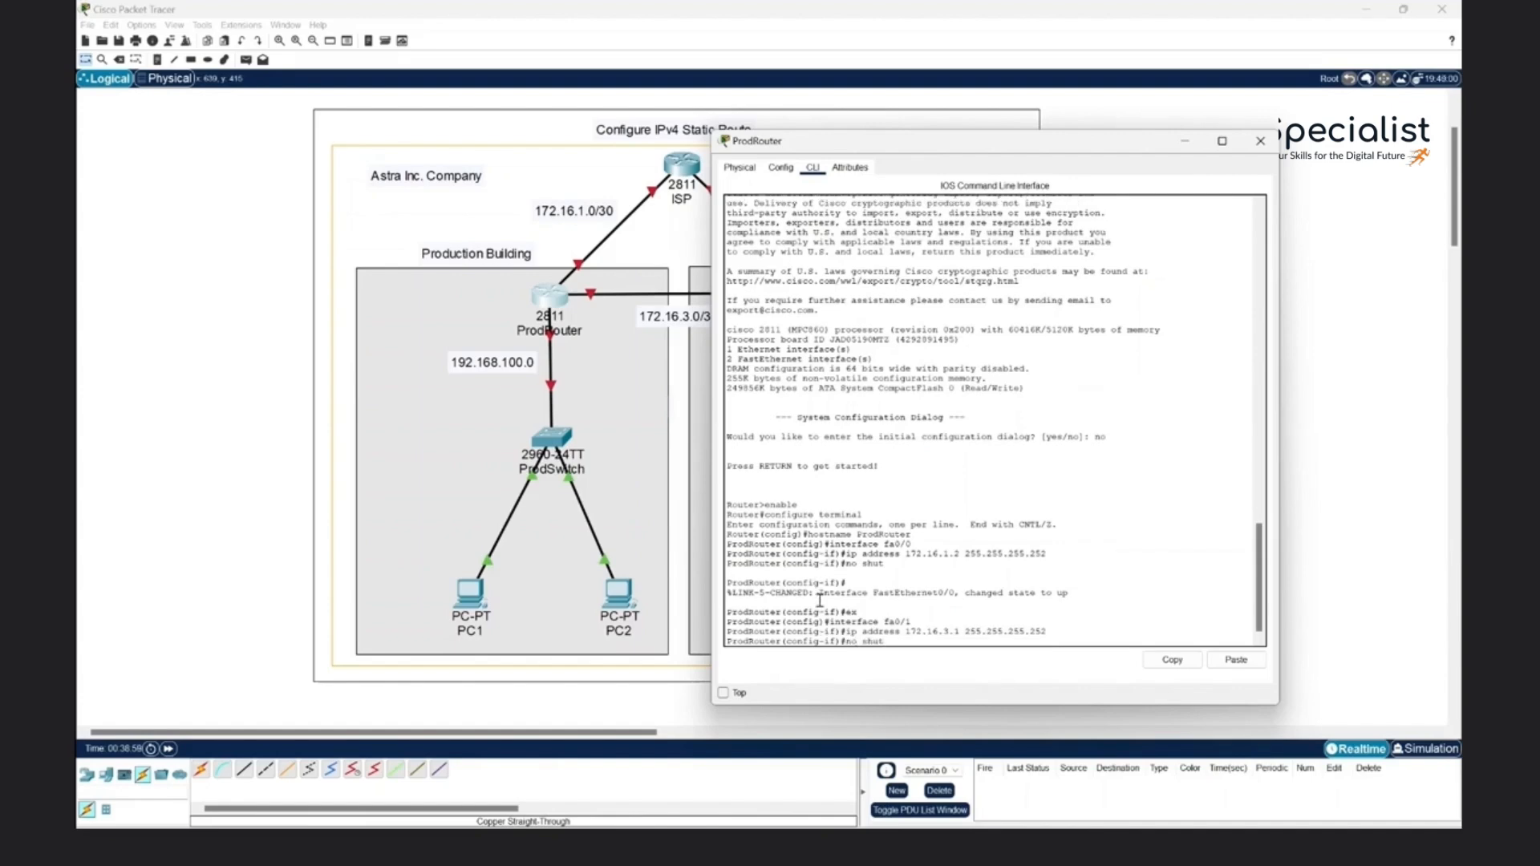
{"action": "key", "text": "Return"}
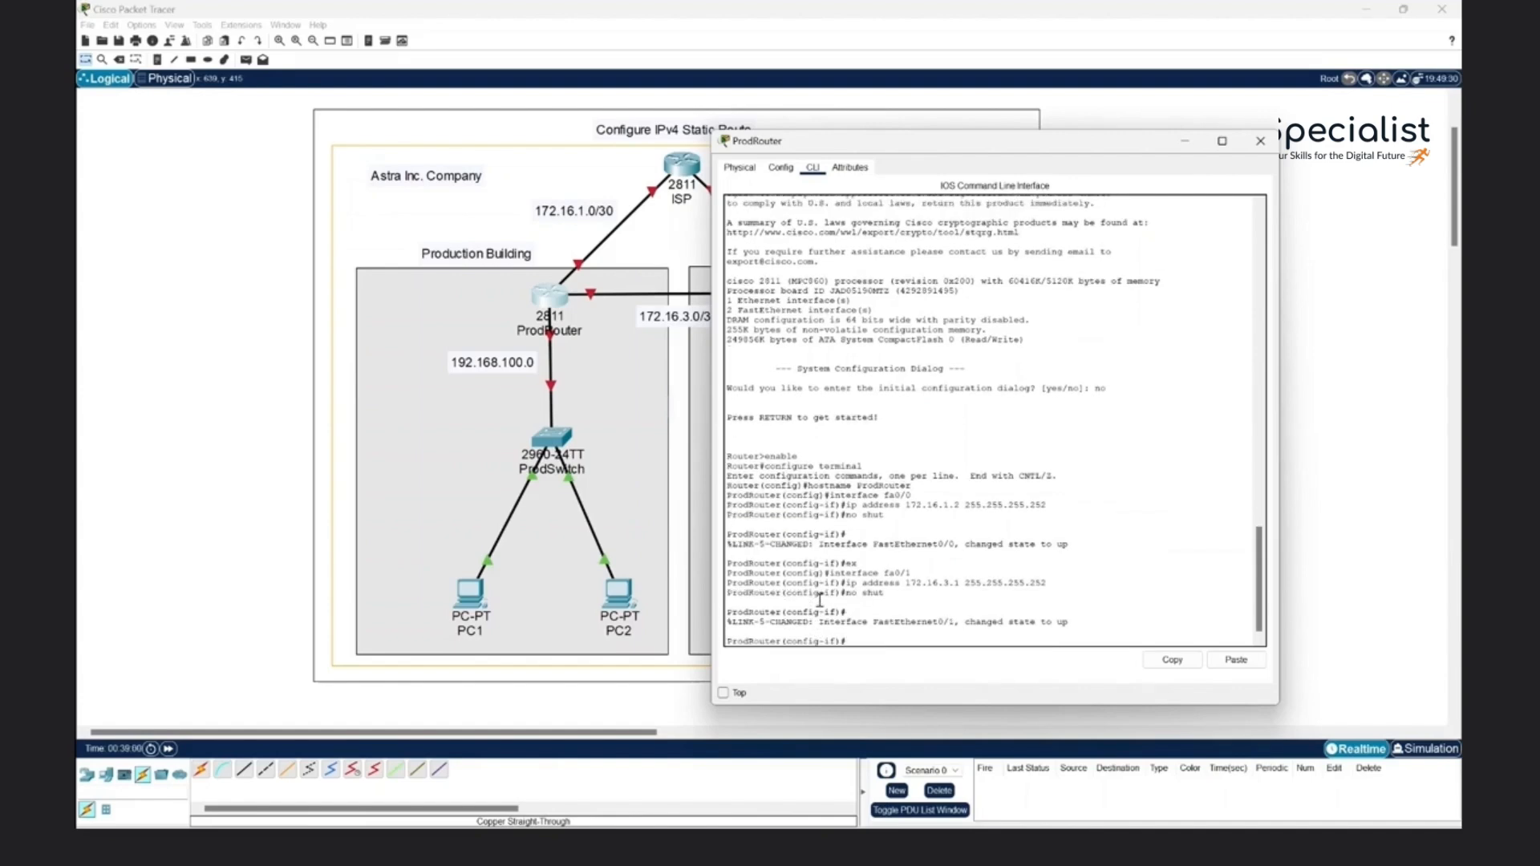
{"action": "type", "text": "ex"}
{"action": "key", "text": "Return"}
- Assign IP address 192.168.100.1 with mask 255.255.255.0 to ProdRouter's interface e1/0
{"action": "type", "text": "interface fa0/1"}
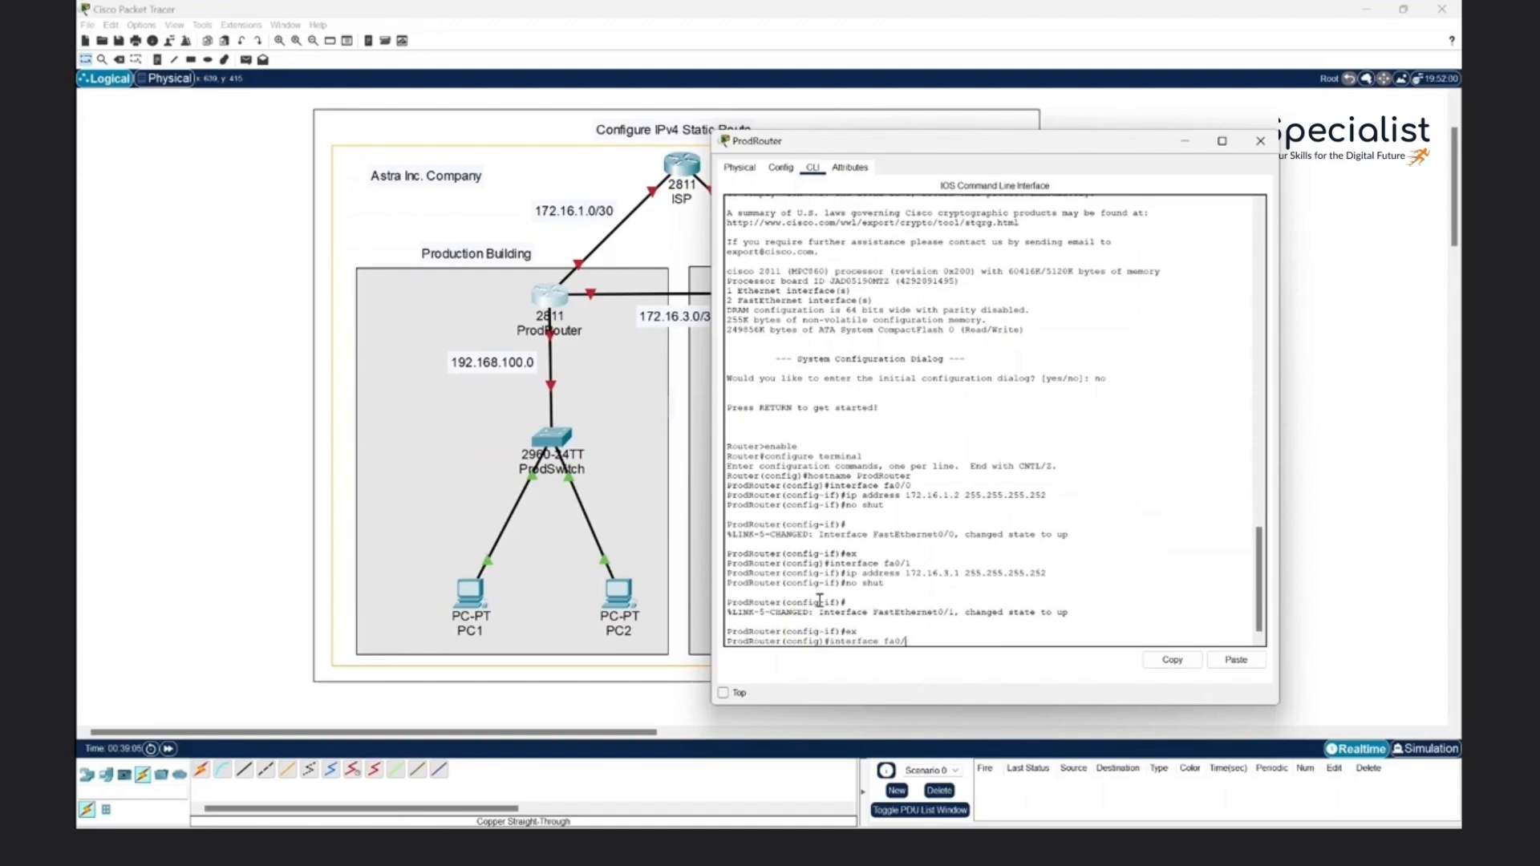
{"action": "key", "text": "BackSpace"}
{"action": "key", "text": "BackSpace"}
{"action": "key", "text": "BackSpace"}
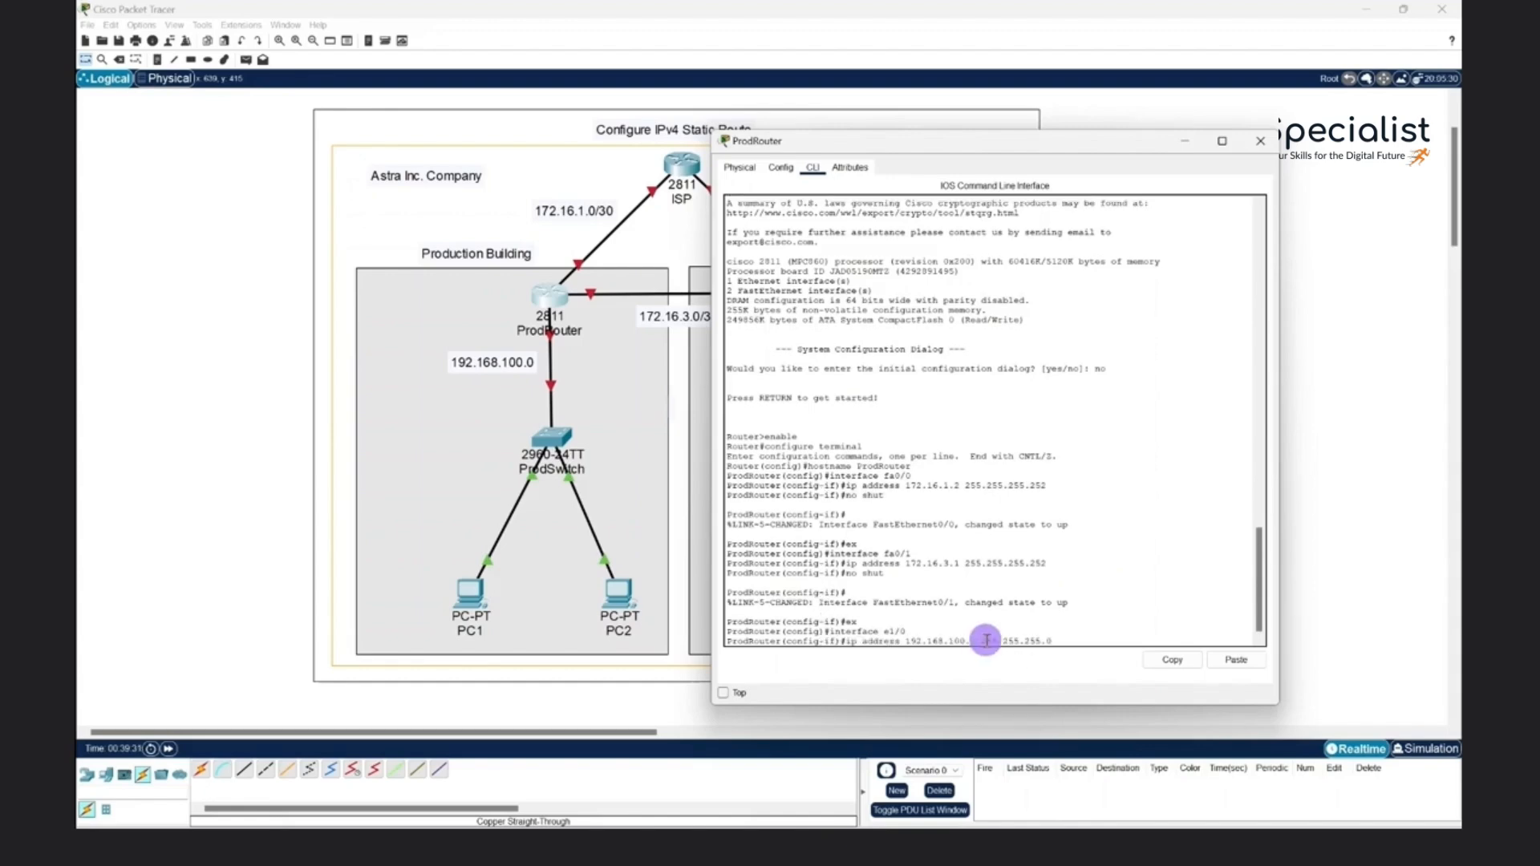
{"action": "mouse_move", "coordinate": [982, 642]}
{"action": "left_mouse_down"}
{"action": "mouse_move", "coordinate": [1057, 637]}
{"action": "mouse_move", "coordinate": [976, 646]}
{"action": "left_mouse_up"}
{"action": "left_click", "coordinate": [1065, 646]}
{"action": "left_click", "coordinate": [1066, 645]}
{"action": "key", "text": "Return"}
- Enable interface e1/0 with no shut, exit the interface configuration and close ProdRouter's window
{"action": "type", "text": "nfig-if)#n"}
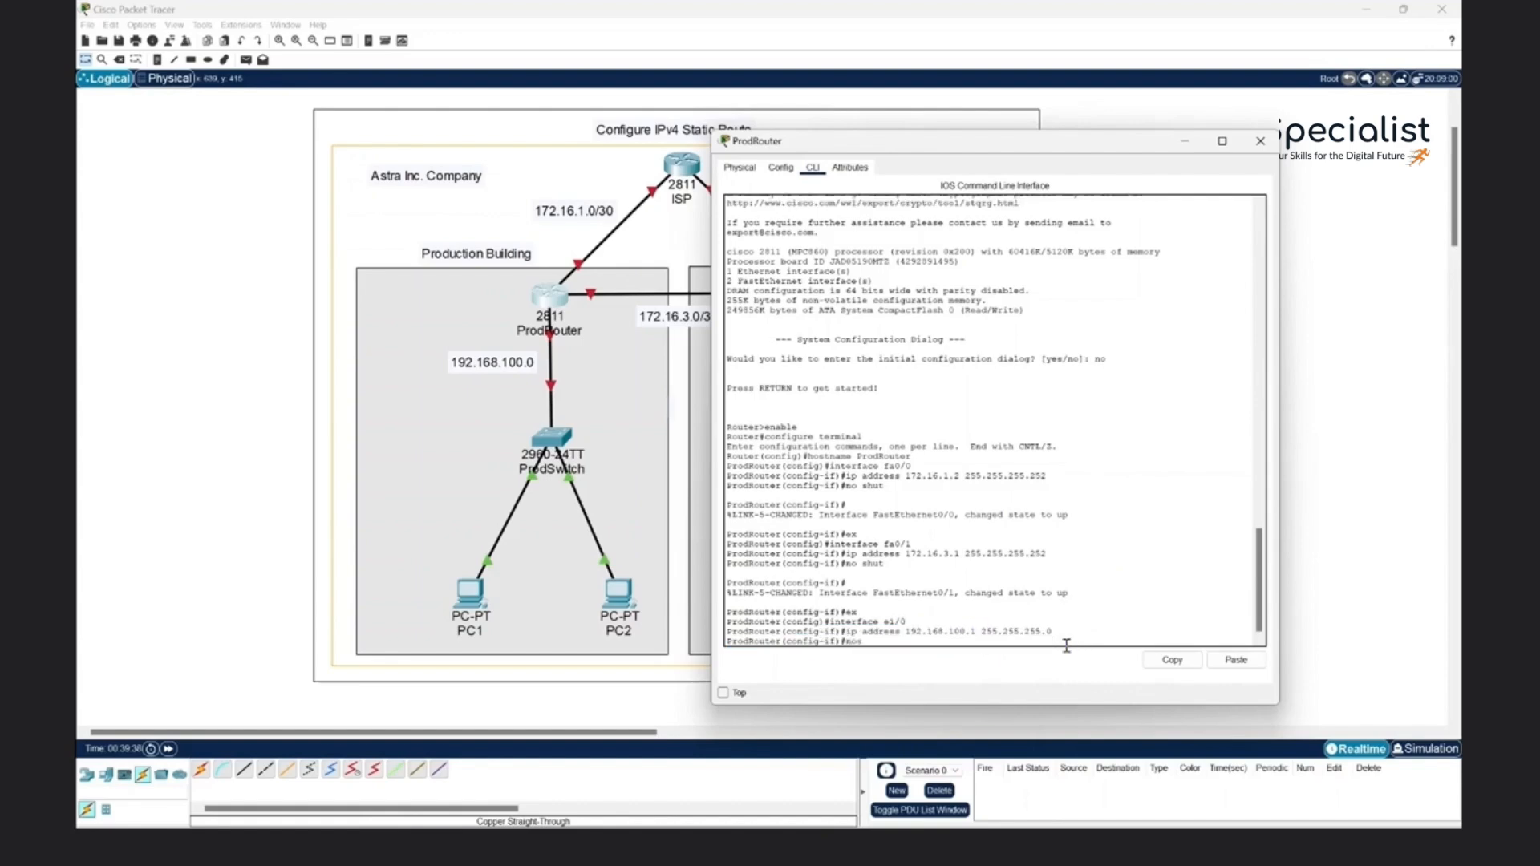
{"action": "type", "text": "o shut"}
{"action": "key", "text": "Return"}
{"action": "key", "text": "Return"}
{"action": "type", "text": "ex"}
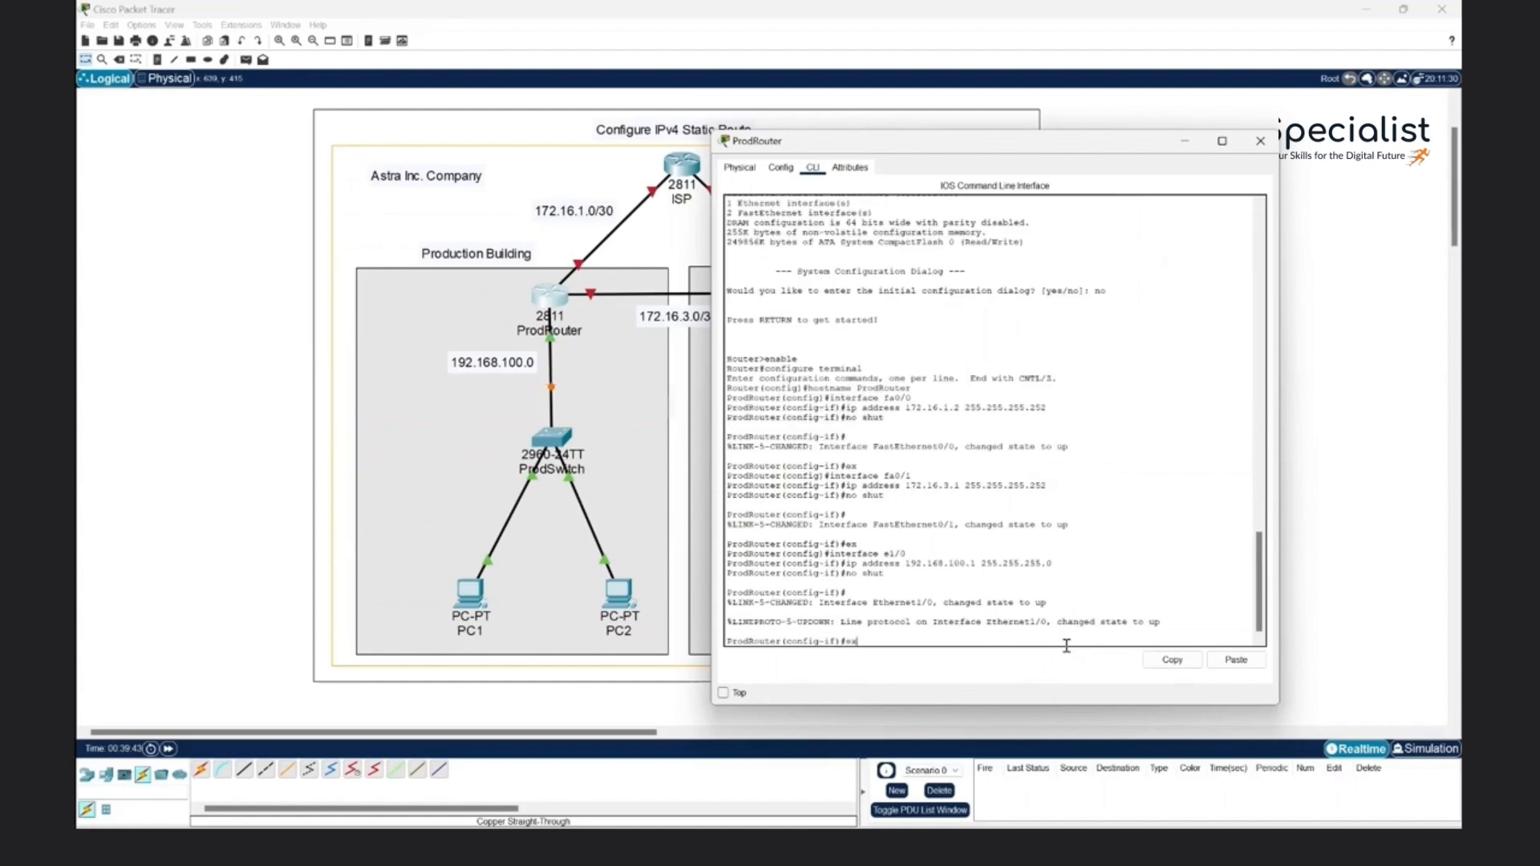
{"action": "key", "text": "Return"}
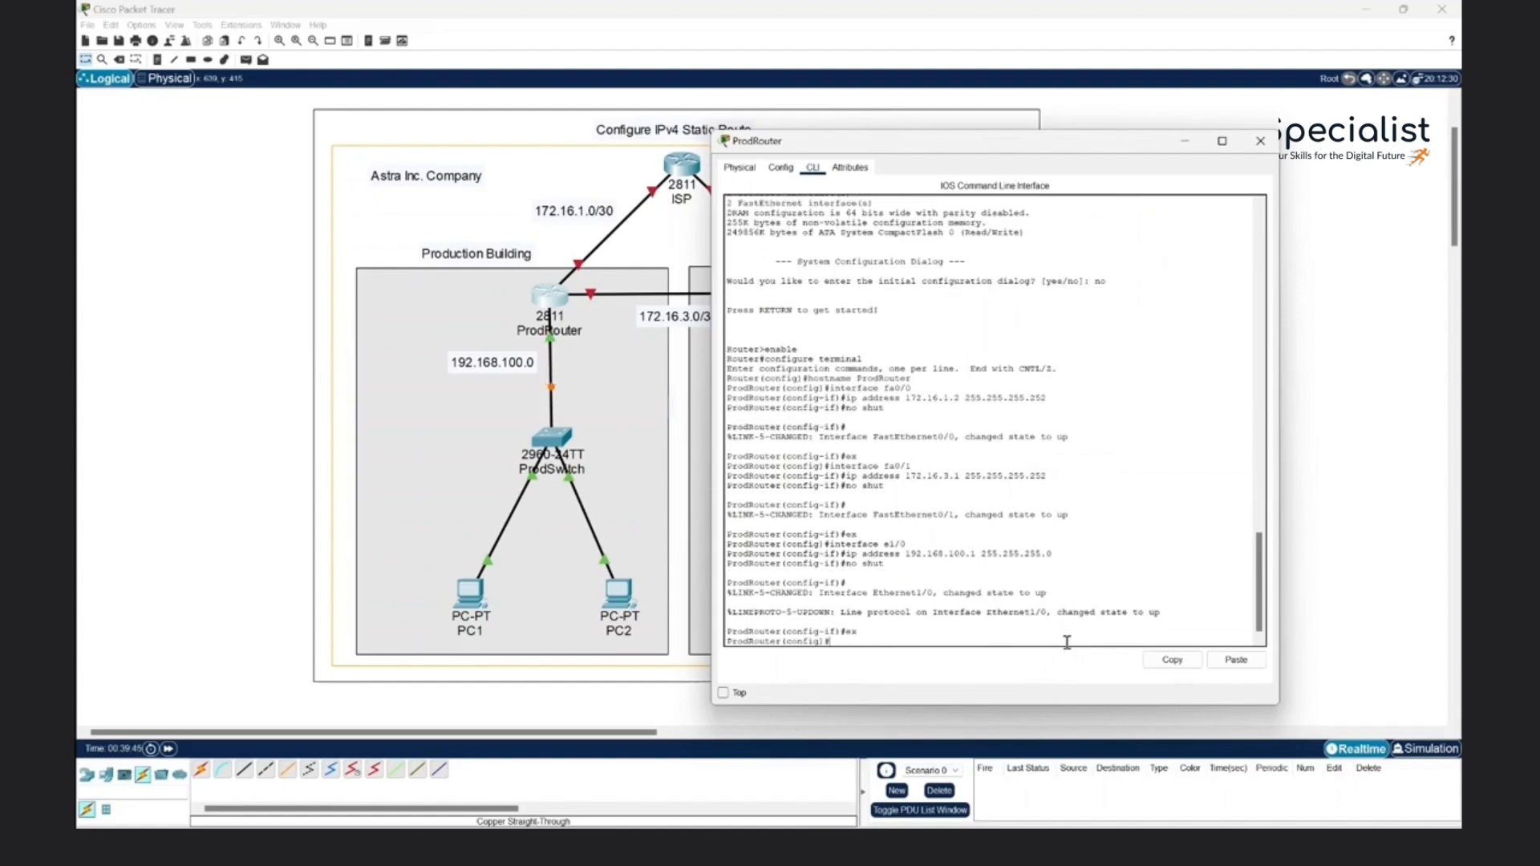
{"action": "left_click", "coordinate": [1245, 152]}
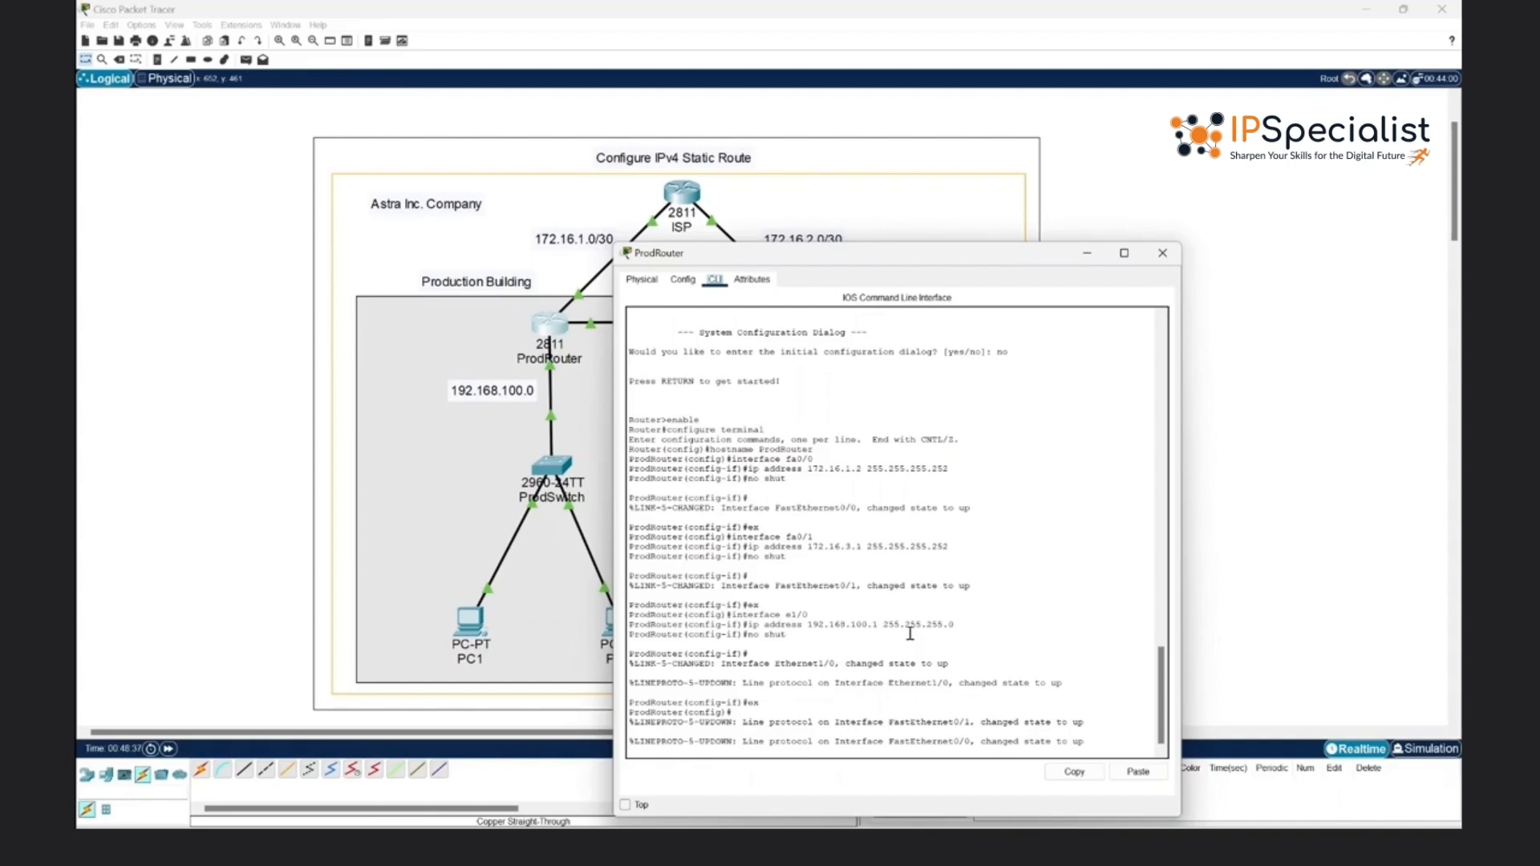
- Add a static route on ProdRouter to network 192.168.200.0 with mask 255.255.255.0 via next hop 172.16.3.2
{"action": "key", "text": "Return"}
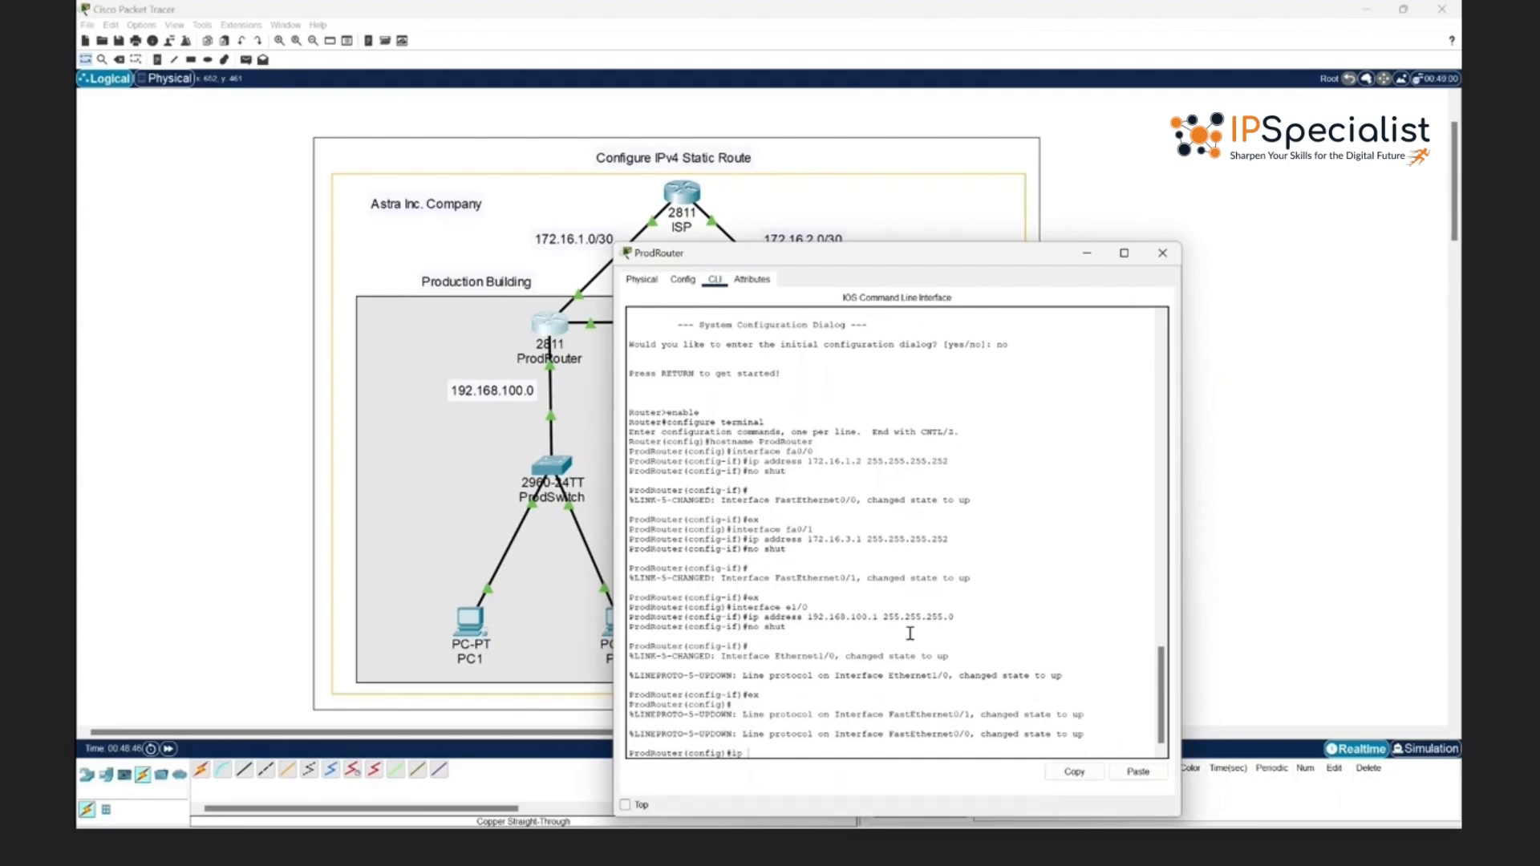
{"action": "type", "text": "ip route 192.168.200.0 255.255.255.0 172"}
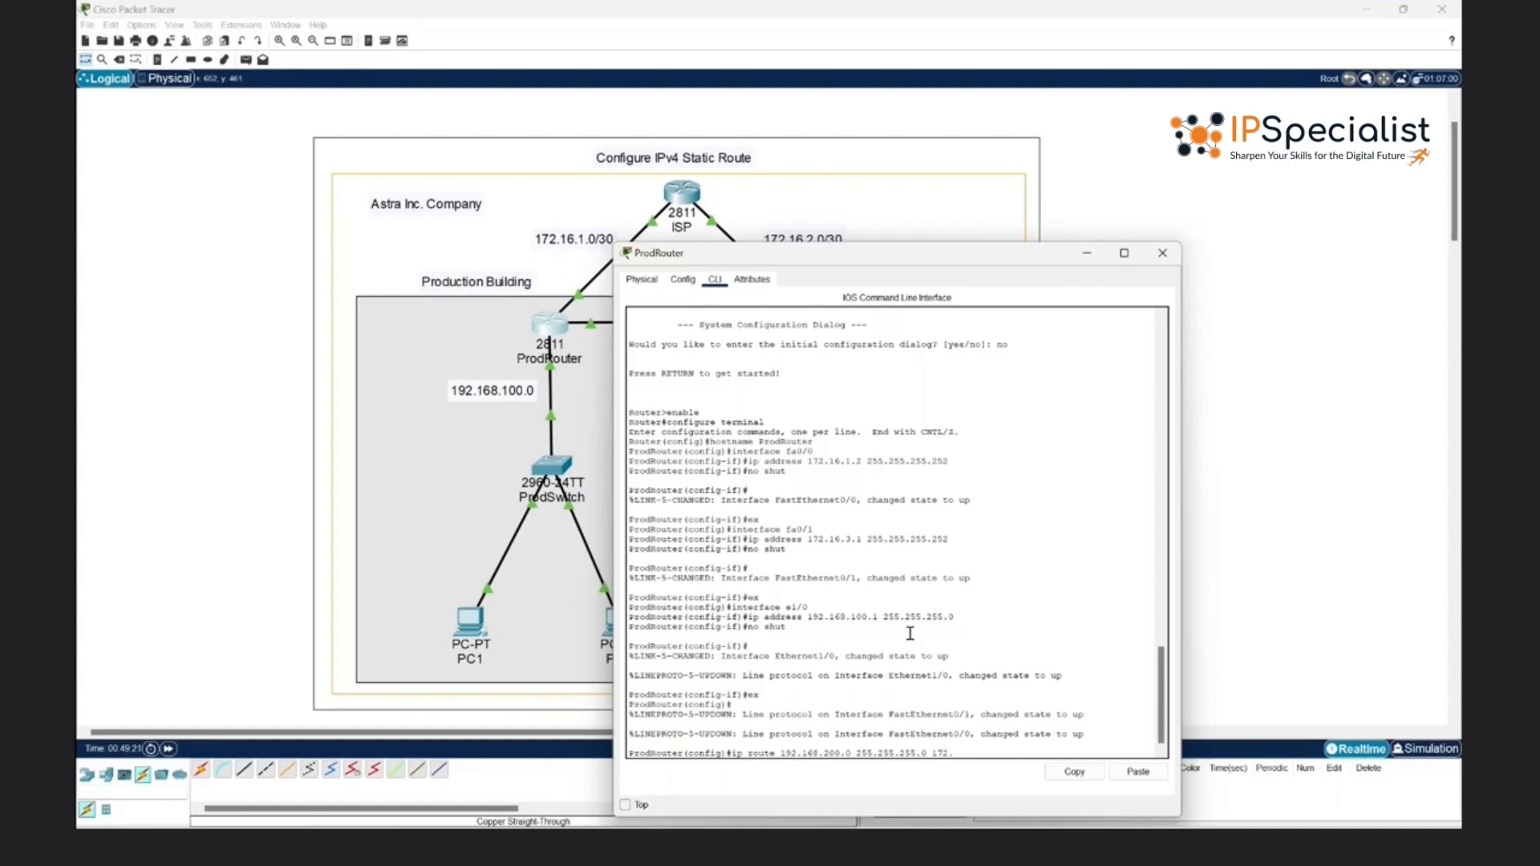
{"action": "type", "text": ".3.2"}
{"action": "key", "text": "Return"}
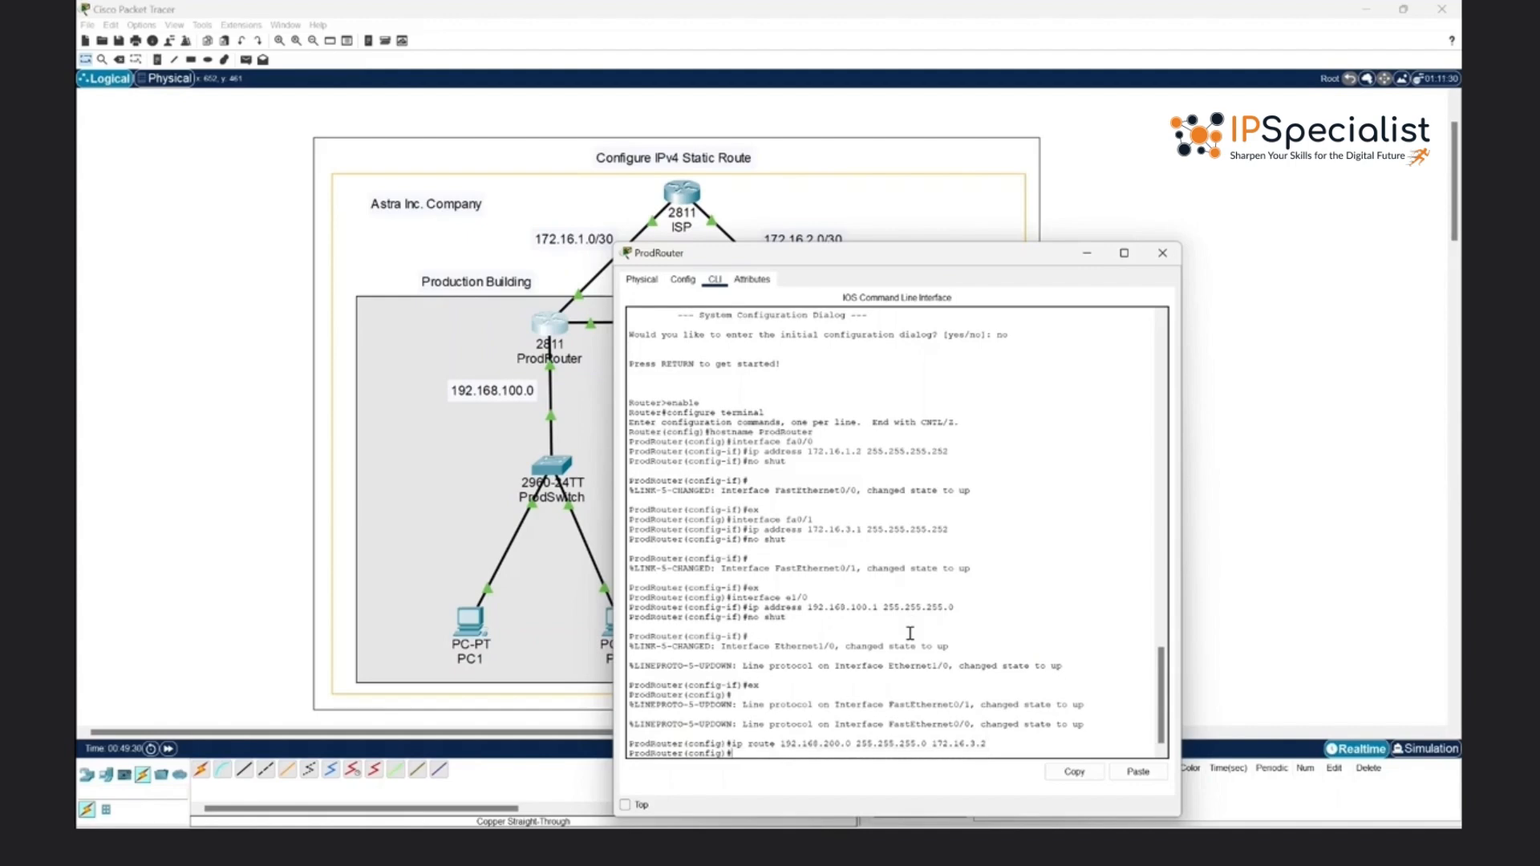
- Add a static route on ProdRouter to network 172.16.2.0 with mask 255.255.255.252 via next hop 172.16.3.2
{"action": "type", "text": "ip route 172.16"}
{"action": "type", "text": ".2.0 255.255.2"}
{"action": "type", "text": "55.255.252 1"}
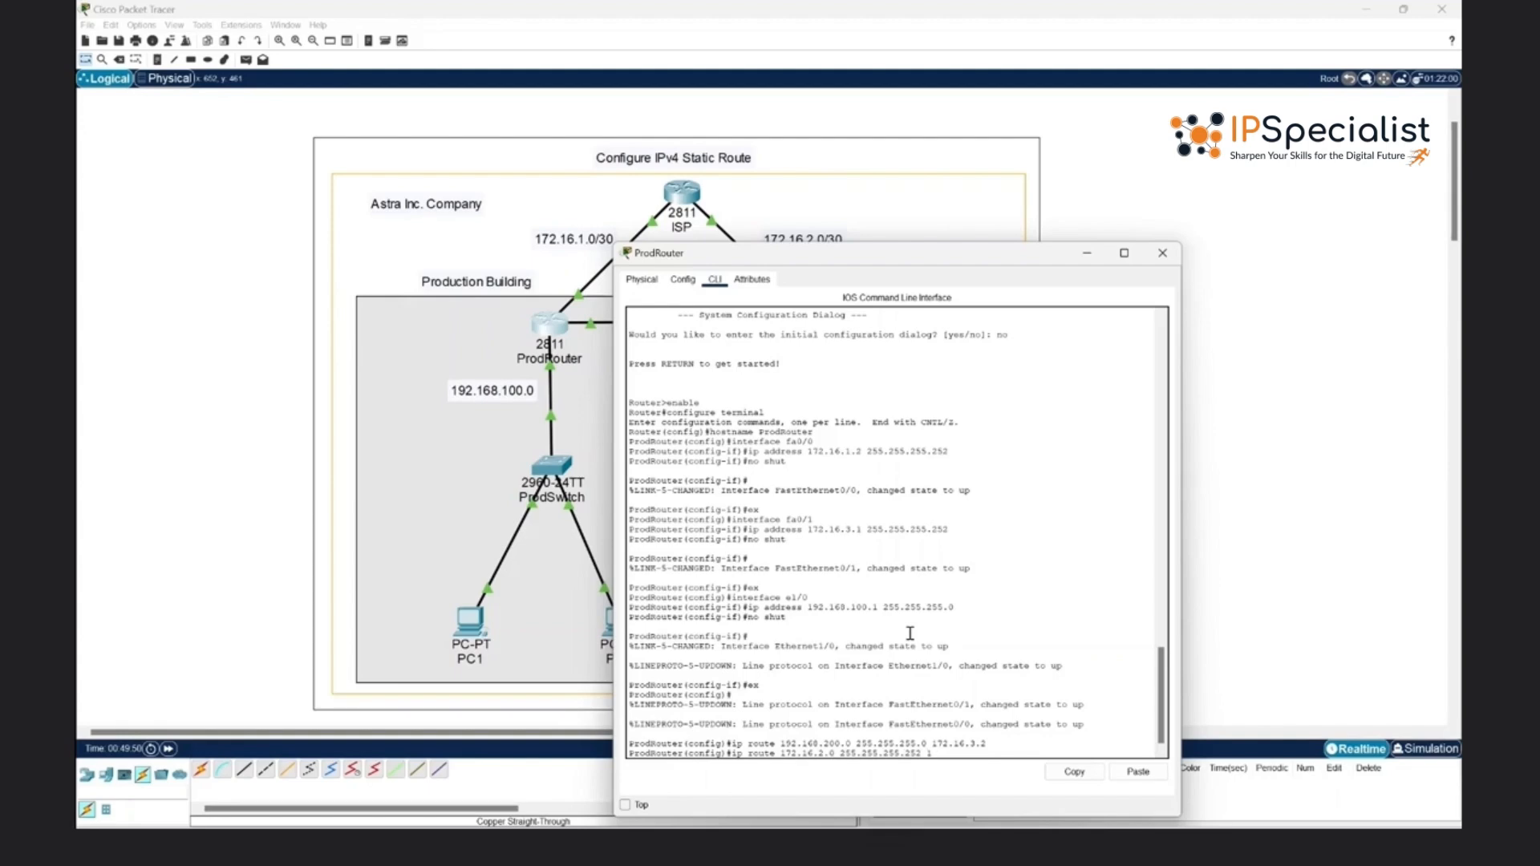
{"action": "type", "text": "72.16.3.2"}
{"action": "key", "text": "Return"}
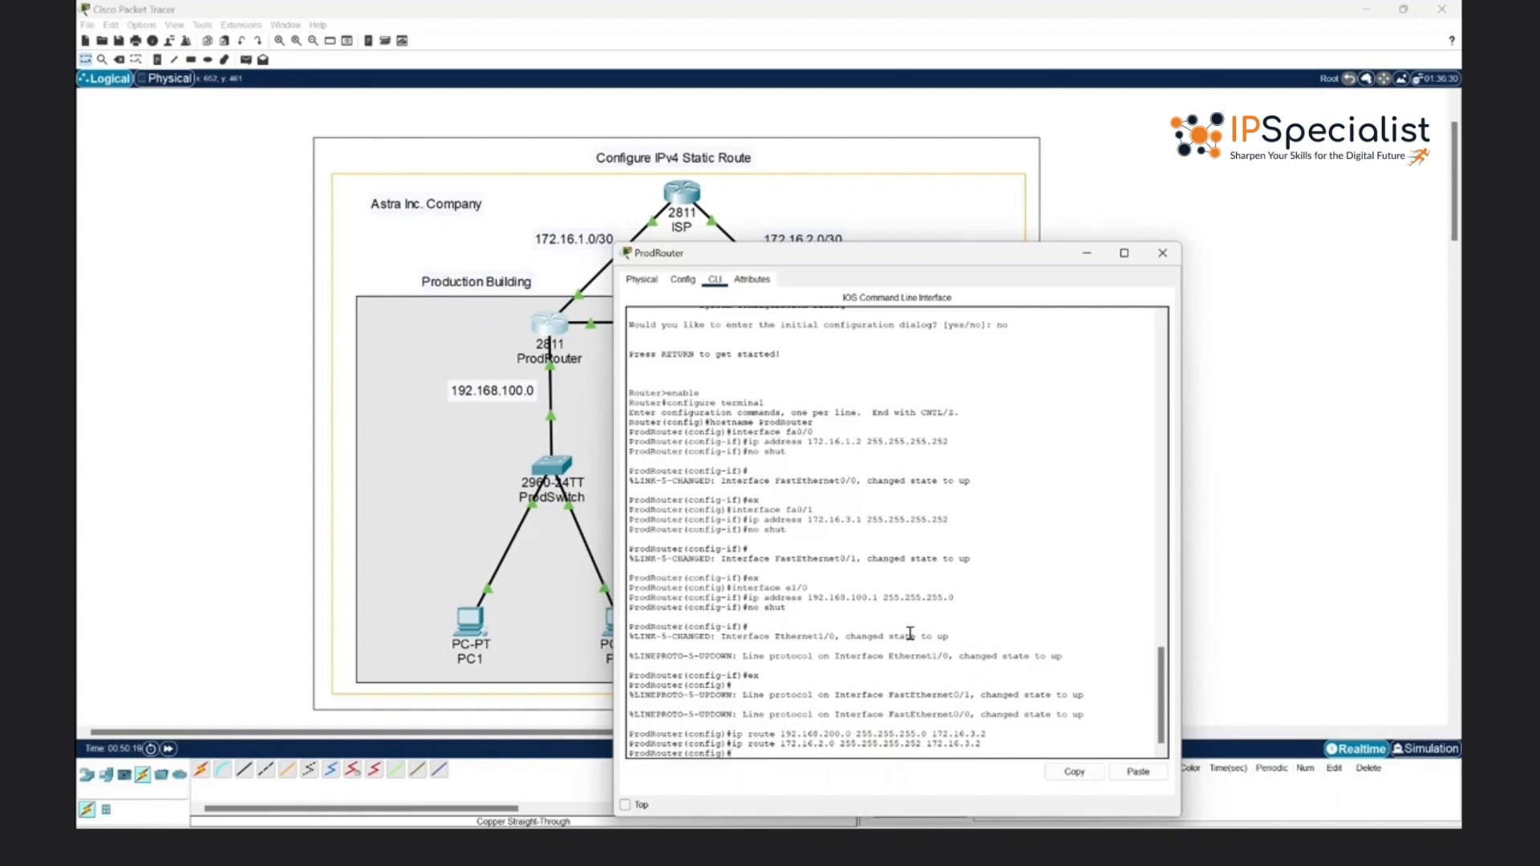
- Exit ProdRouter's global configuration mode to the privileged EXEC prompt
{"action": "type", "text": "ex"}
{"action": "key", "text": "Return"}
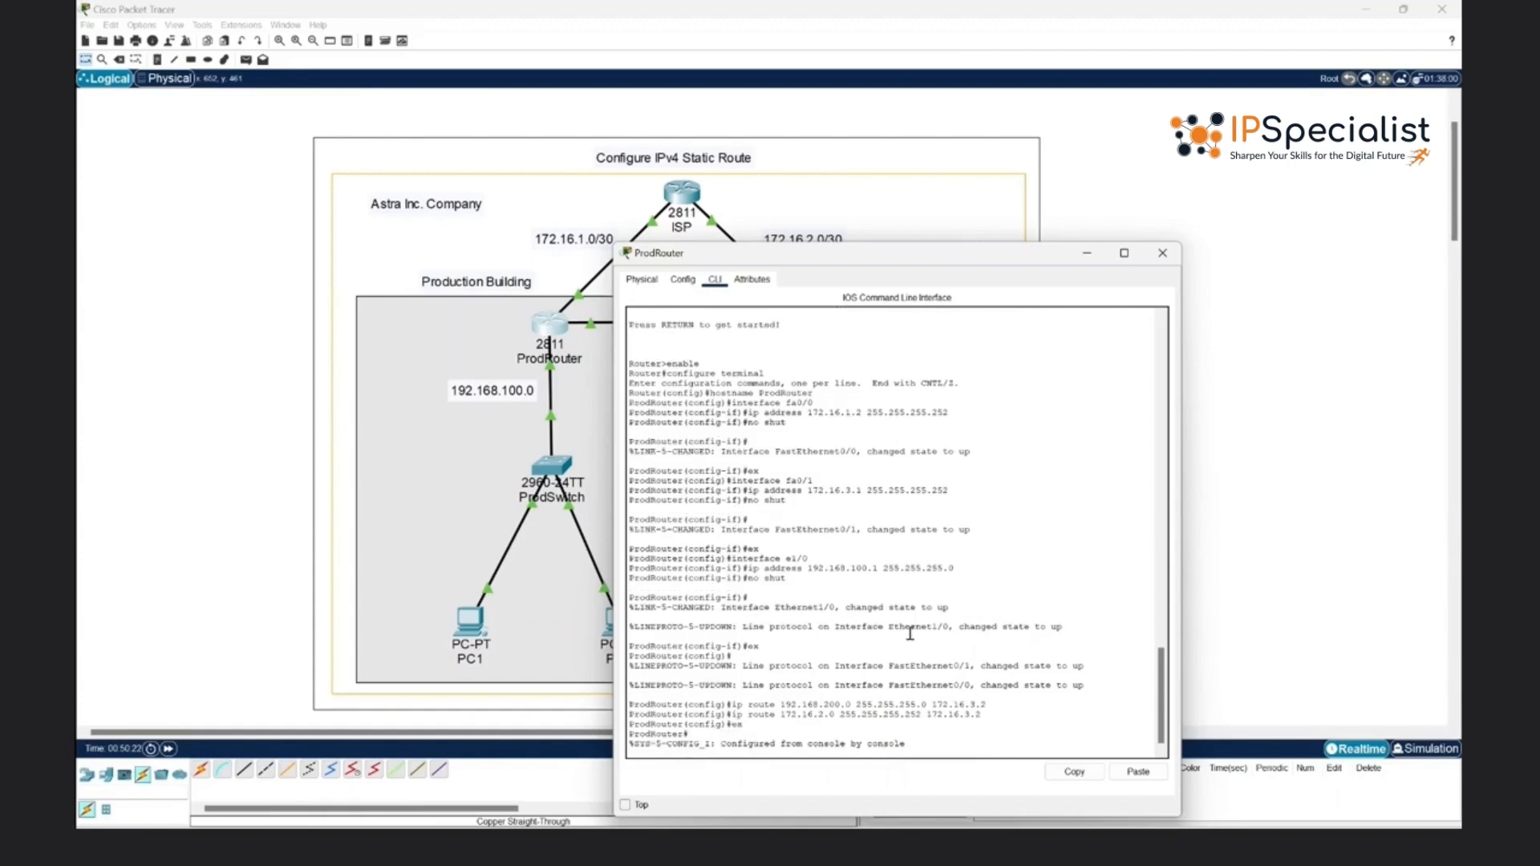
{"action": "key", "text": "Return"}
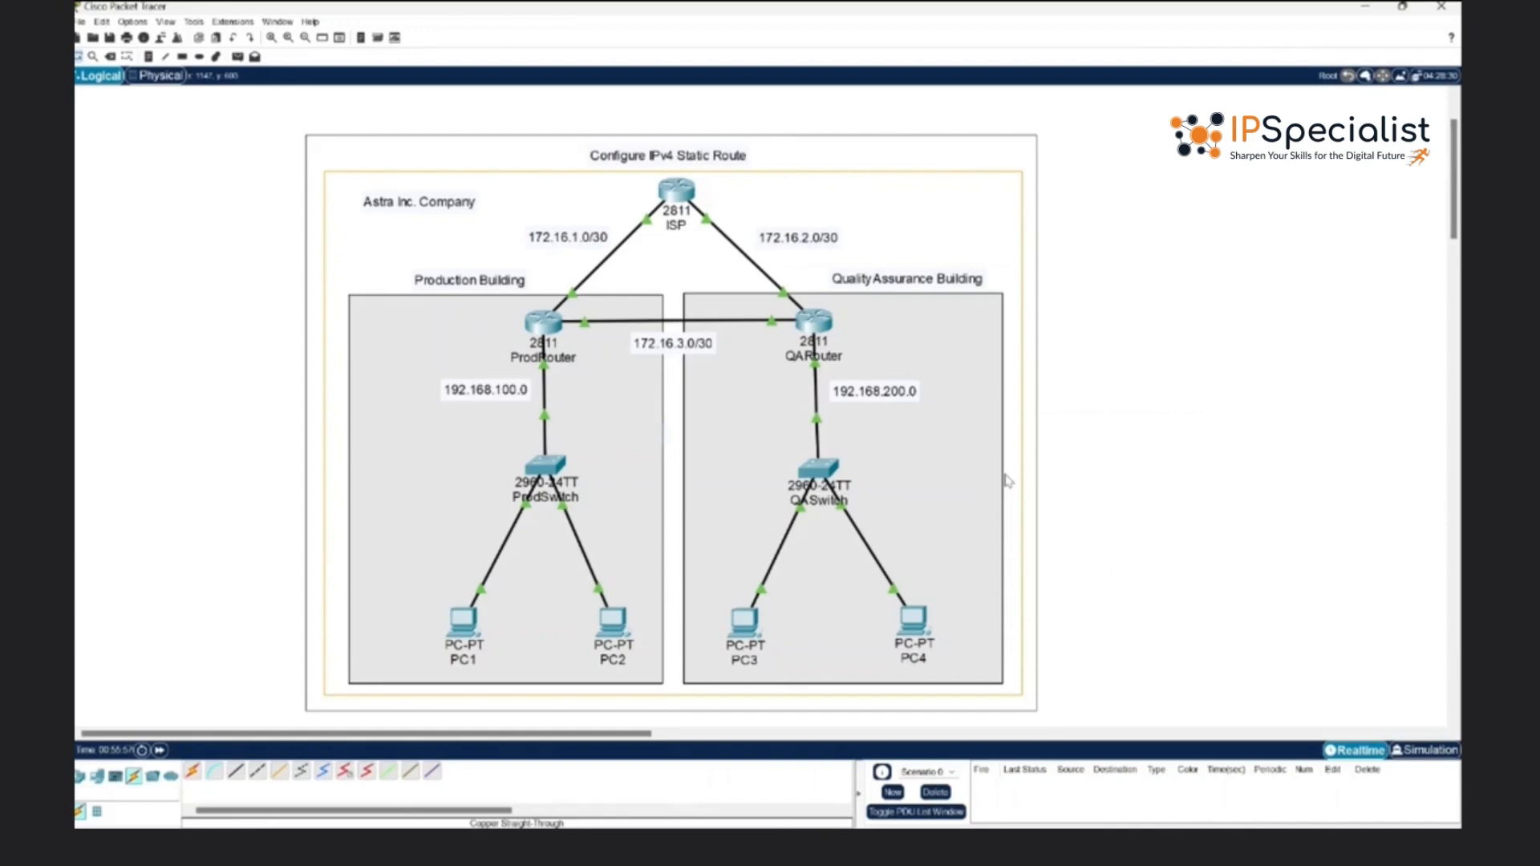
- Display ProdRouter's static routes with show ip route static and examine the listed entries
{"action": "left_click", "coordinate": [544, 324]}
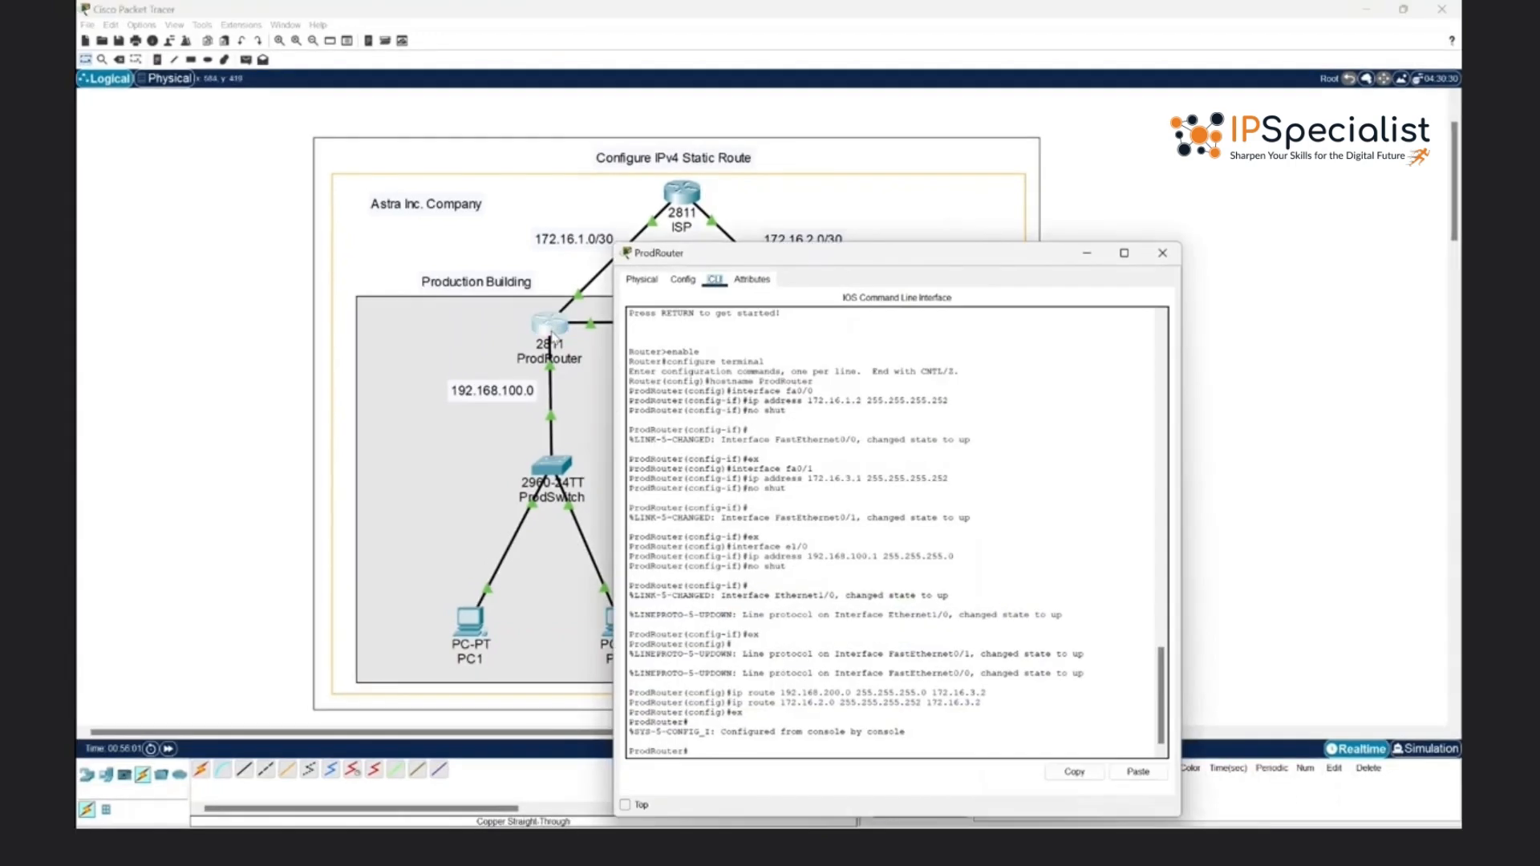
{"action": "left_click", "coordinate": [804, 736]}
{"action": "type", "text": "show ip route static"}
{"action": "key", "text": "Return"}
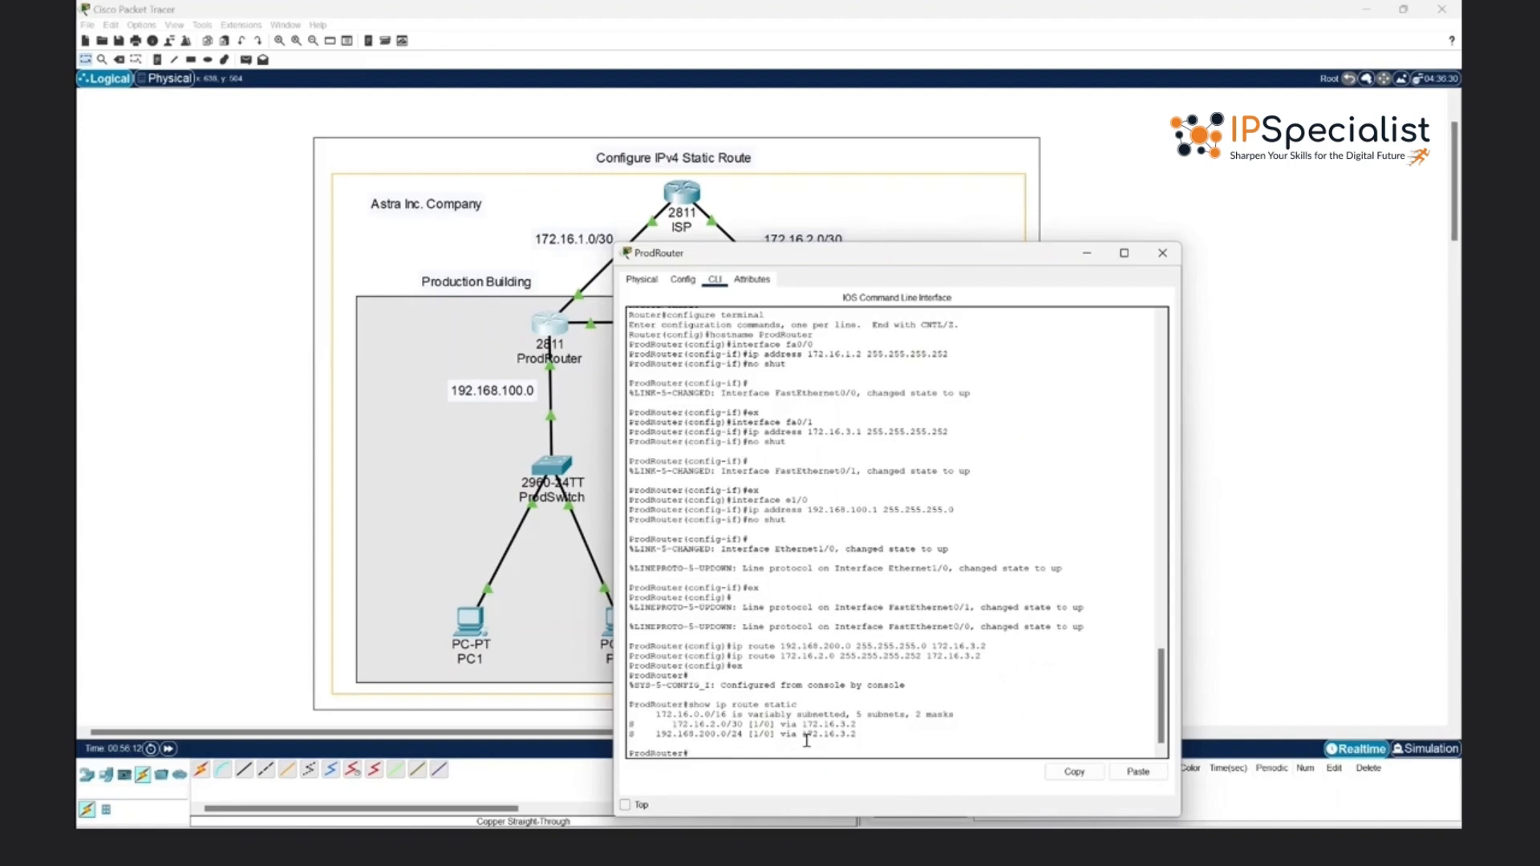
{"action": "left_click_drag", "start_coordinate": [631, 725], "coordinate": [882, 732]}
{"action": "left_click", "coordinate": [882, 732]}
- Minimize ProdRouter's window, open QARouter's command line and try the command show ip static route
{"action": "left_click", "coordinate": [1085, 253]}
{"action": "left_click", "coordinate": [815, 325]}
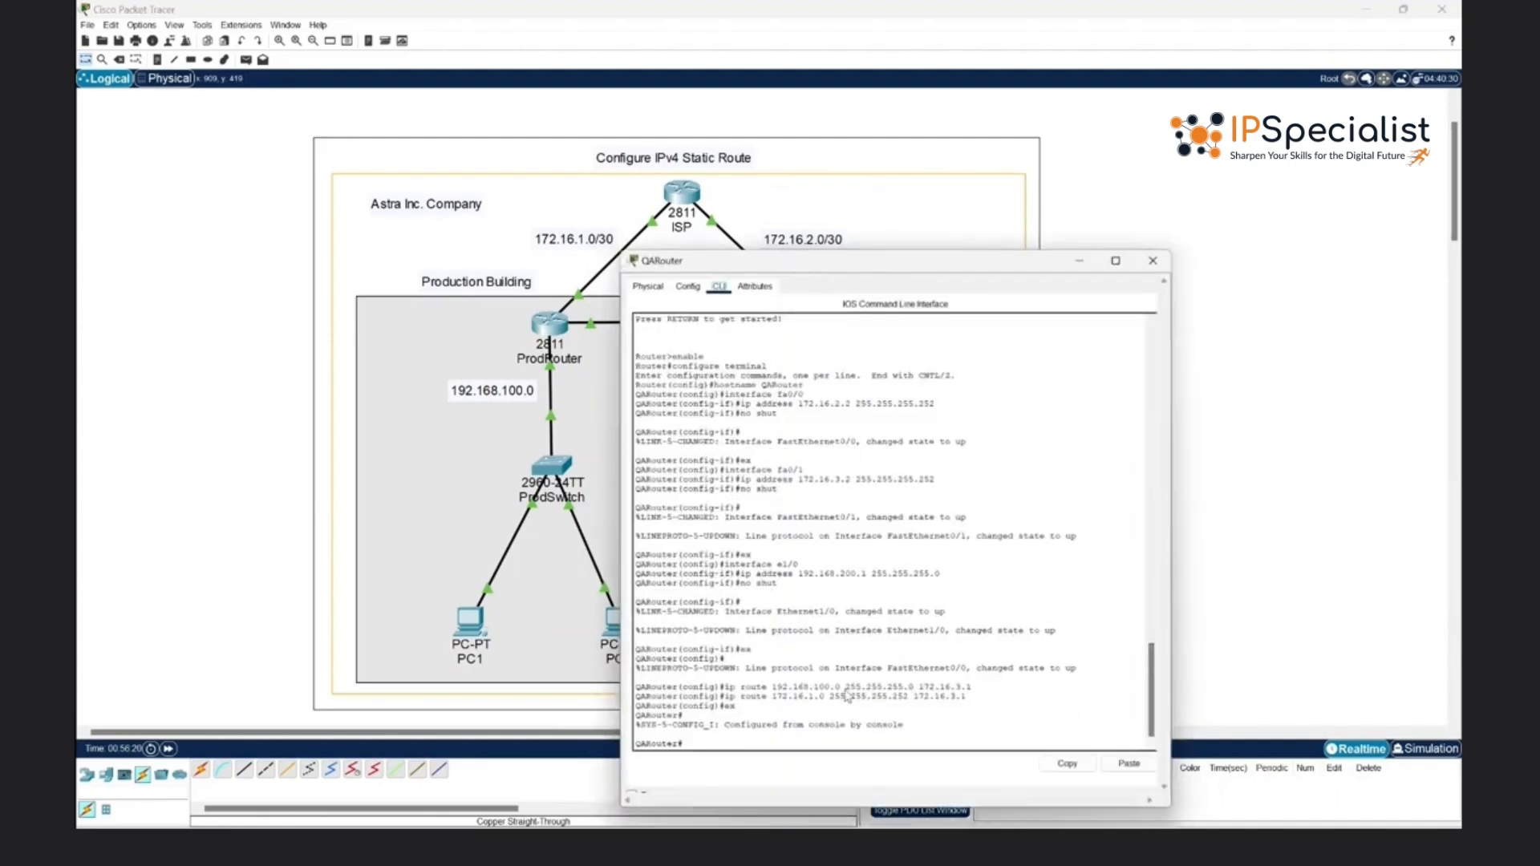
{"action": "type", "text": "show ip static route"}
{"action": "key", "text": "Return"}
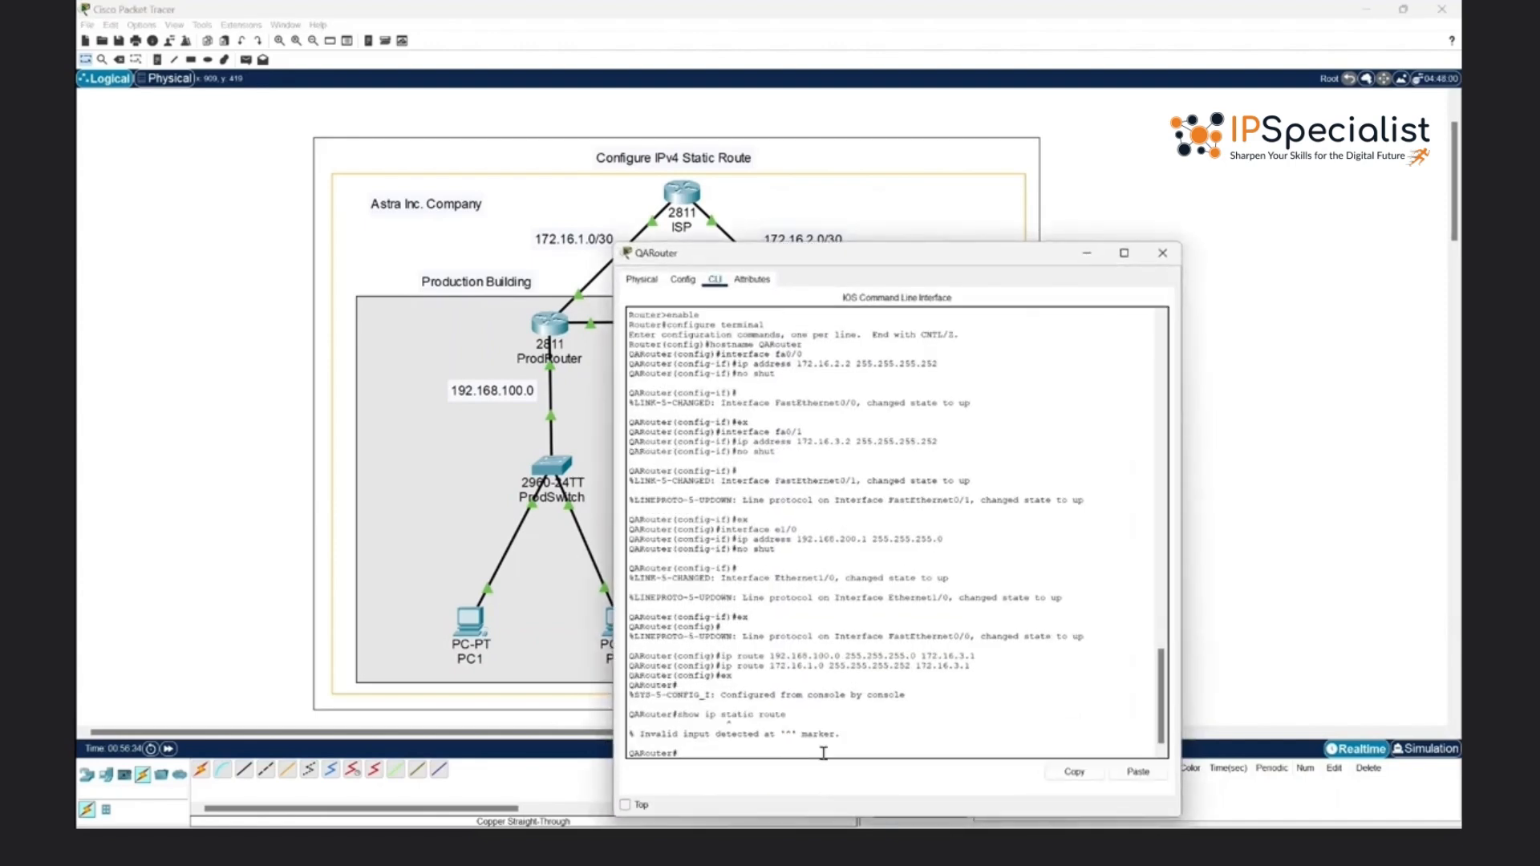
- Correct the command to show ip route static on QARouter and examine the listed static routes
{"action": "key", "text": "Up"}
{"action": "key", "text": "BackSpace"}
{"action": "key", "text": "BackSpace"}
{"action": "key", "text": "BackSpace"}
{"action": "key", "text": "BackSpace"}
{"action": "key", "text": "BackSpace"}
{"action": "key", "text": "BackSpace"}
{"action": "key", "text": "Left"}
{"action": "key", "text": "Left"}
{"action": "key", "text": "Left"}
{"action": "key", "text": "Left"}
{"action": "key", "text": "Left"}
{"action": "key", "text": "Left"}
{"action": "type", "text": "route"}
{"action": "key", "text": "Return"}
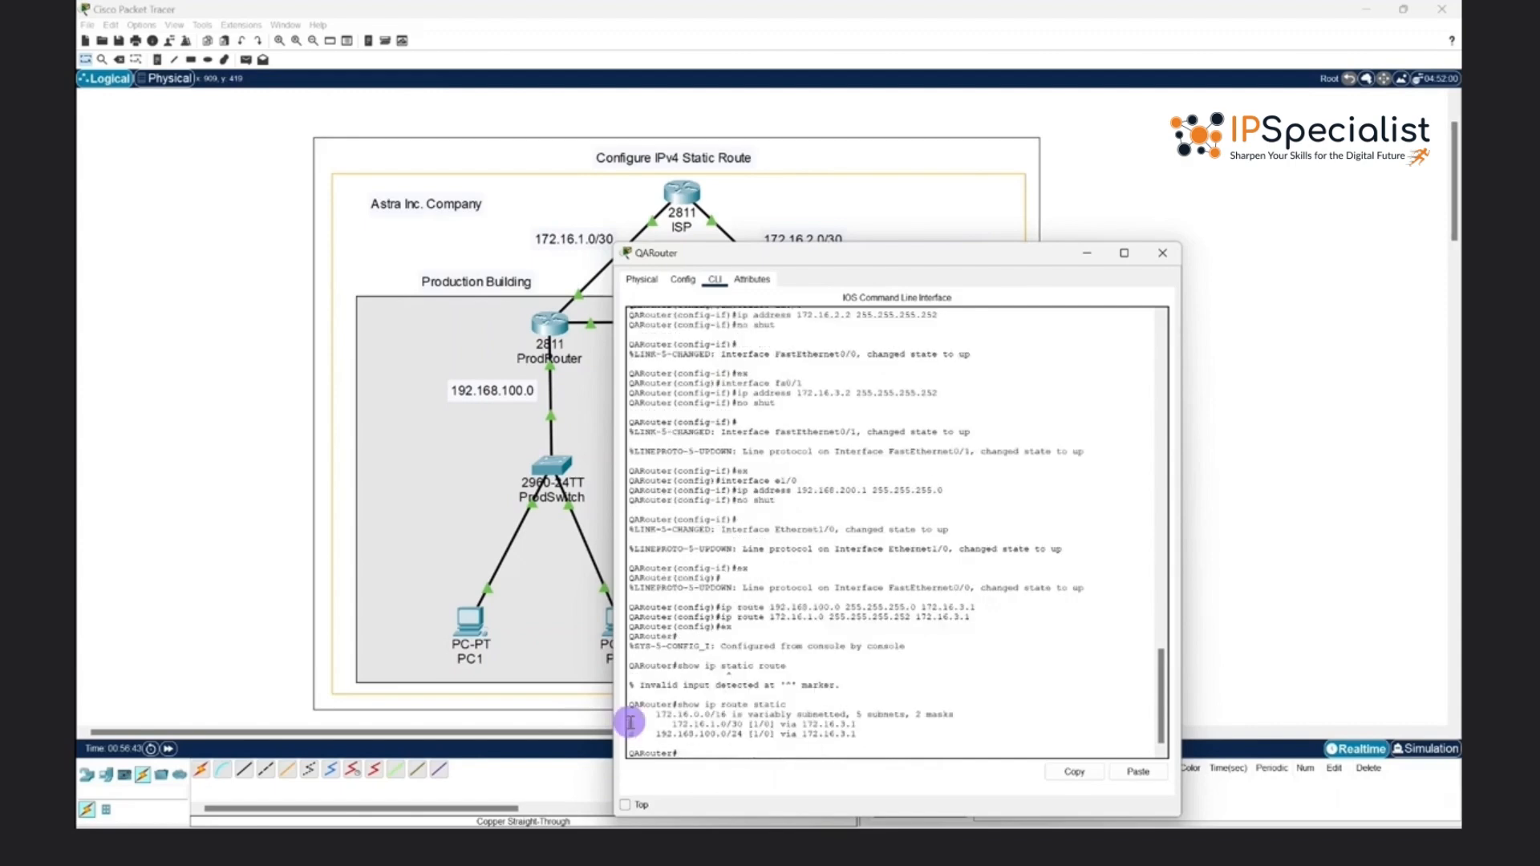
{"action": "left_click_drag", "start_coordinate": [630, 723], "coordinate": [867, 733]}
{"action": "left_click", "coordinate": [868, 732]}
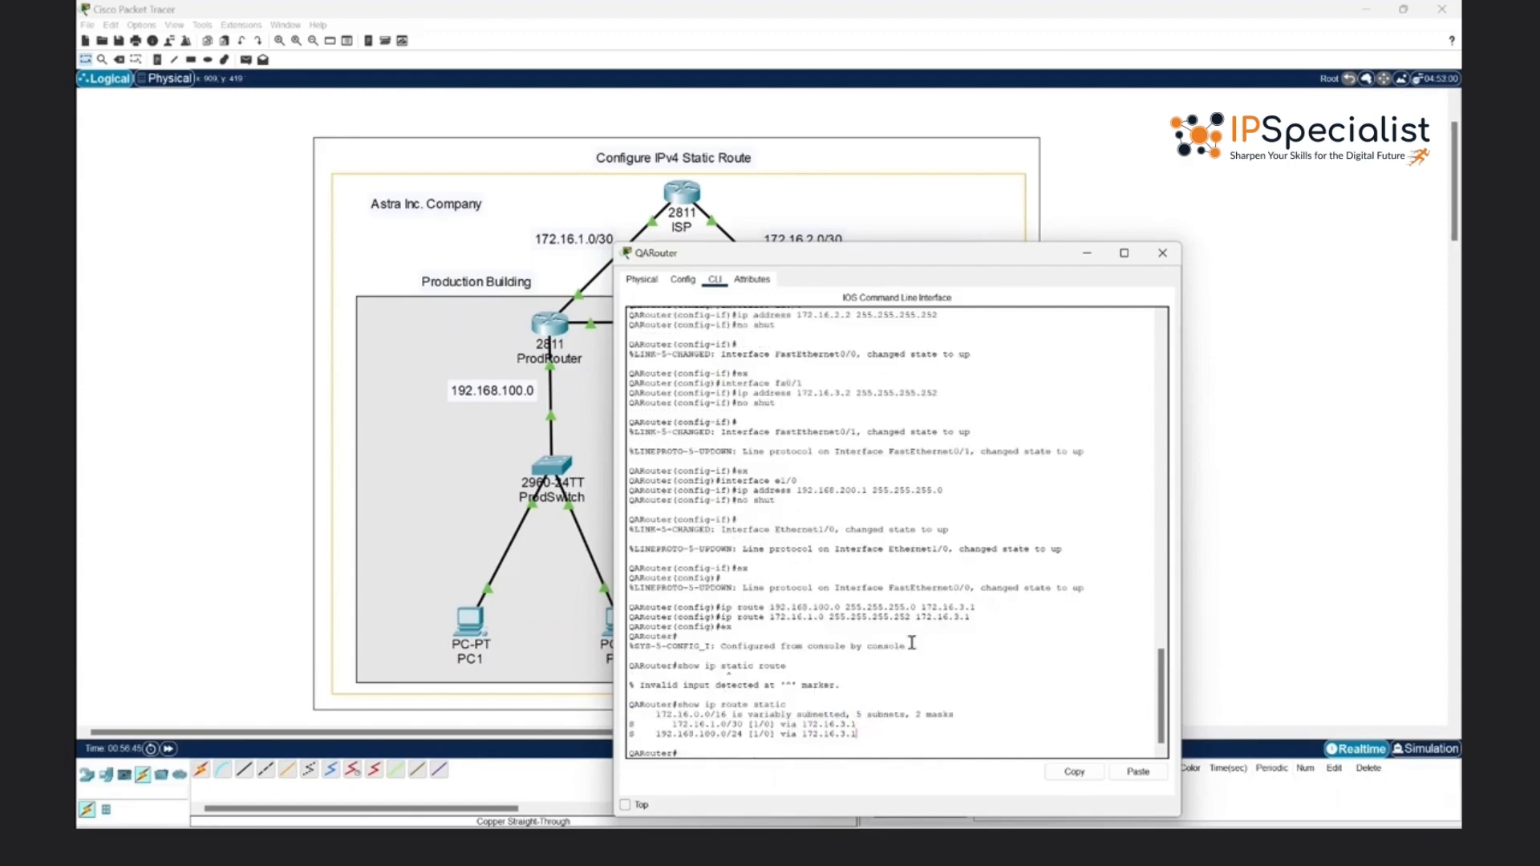
- Close QARouter's window, display the ISP router's static routes with show ip route static, and examine the listed entries
{"action": "left_click", "coordinate": [1163, 252]}
{"action": "left_click", "coordinate": [695, 196]}
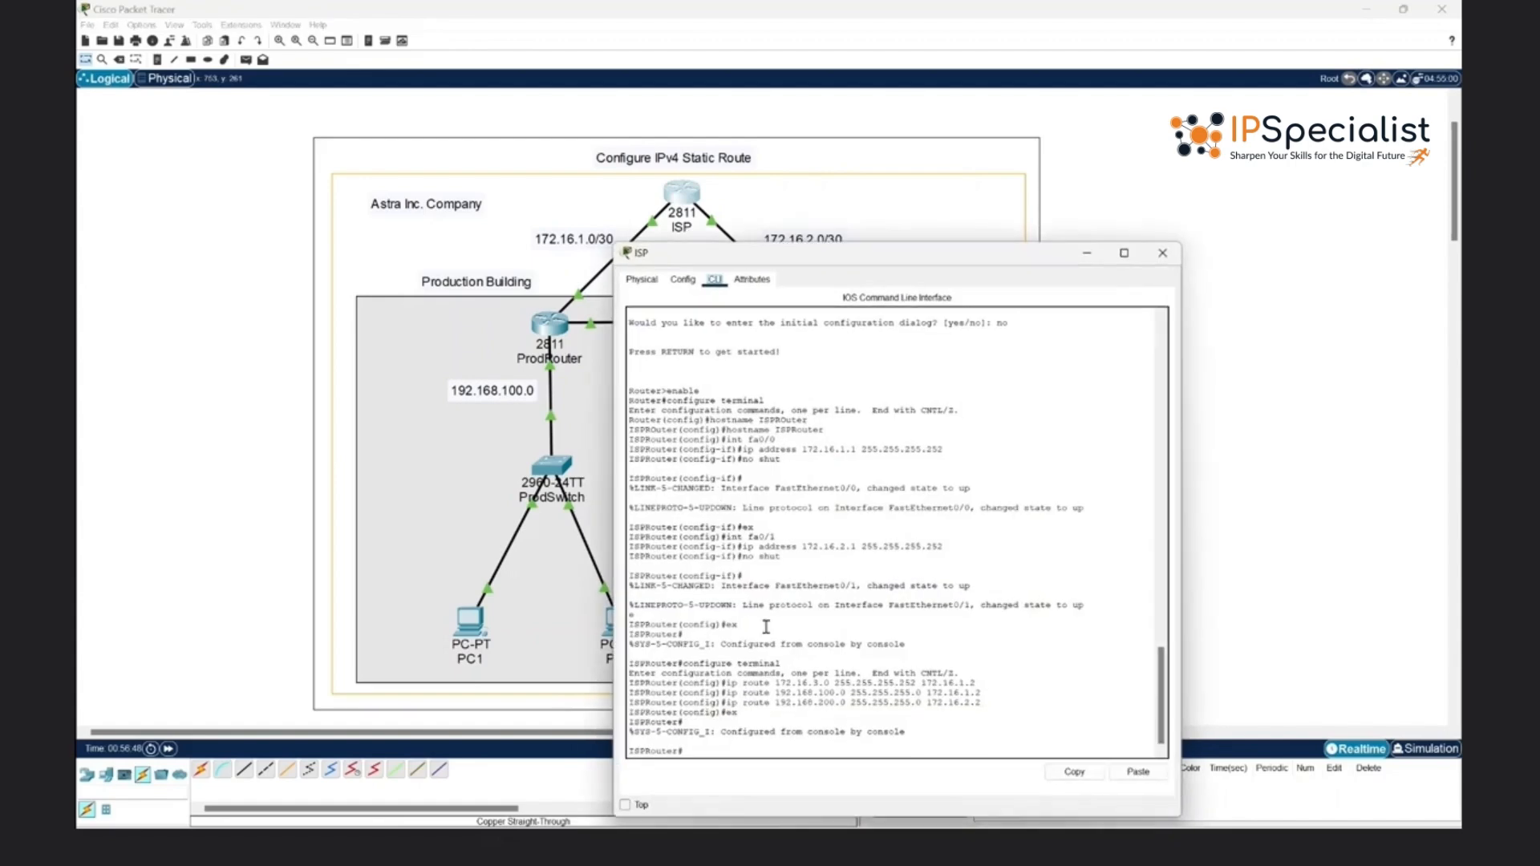
{"action": "type", "text": "show ip route sttai"}
{"action": "key", "text": "BackSpace"}
{"action": "key", "text": "BackSpace"}
{"action": "type", "text": "tic"}
{"action": "key", "text": "Return"}
{"action": "left_click_drag", "start_coordinate": [630, 714], "coordinate": [857, 739]}
{"action": "left_click", "coordinate": [856, 739]}
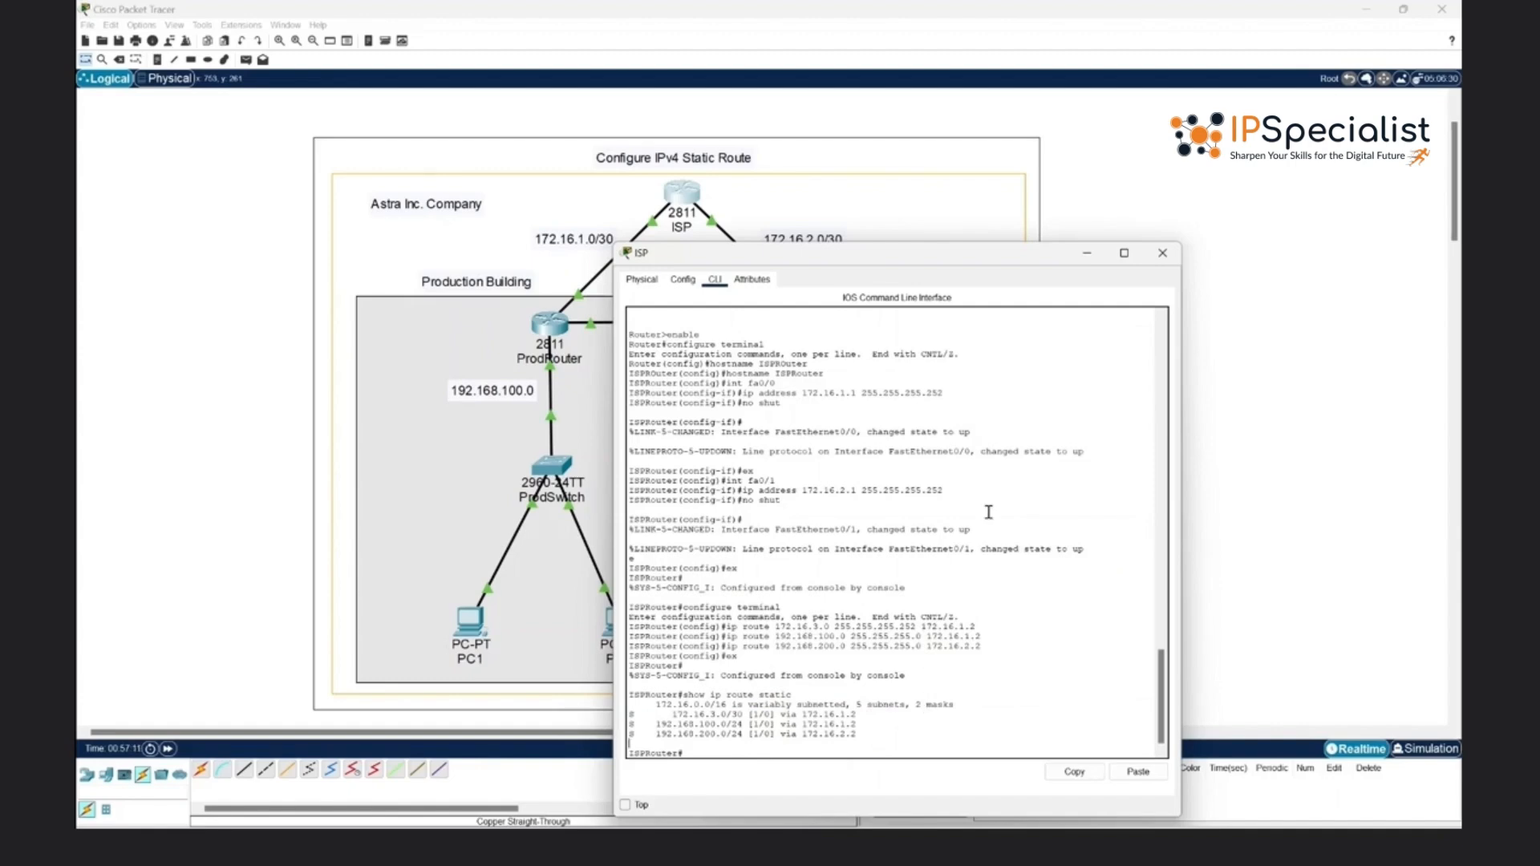
{"action": "left_click", "coordinate": [1168, 261]}
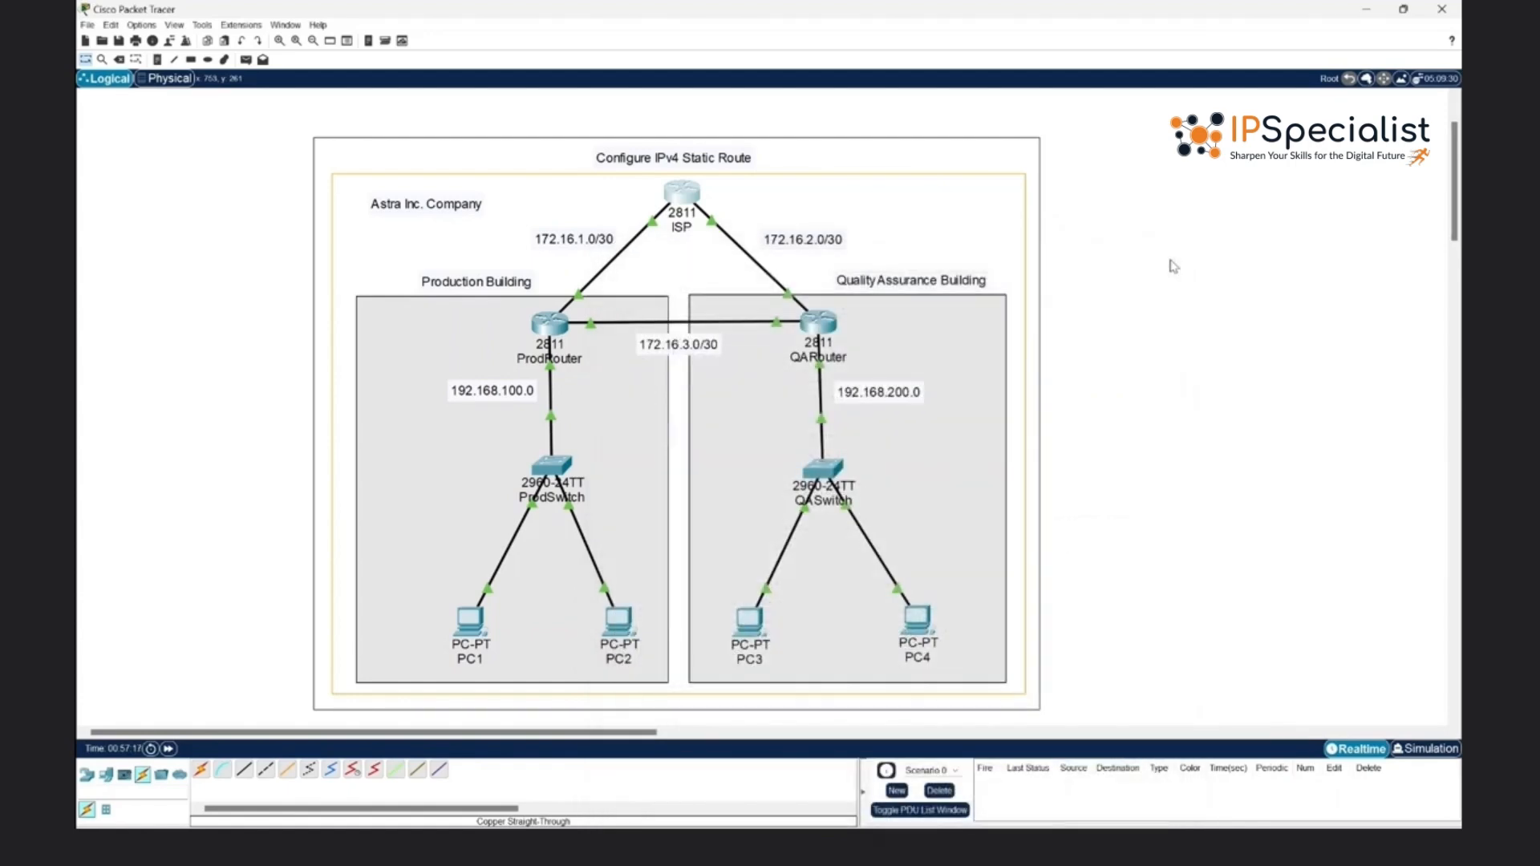
- Open PC1's Command Prompt and ping 192.168.100.20 to test connectivity within the Production Building network
{"action": "left_click", "coordinate": [465, 630]}
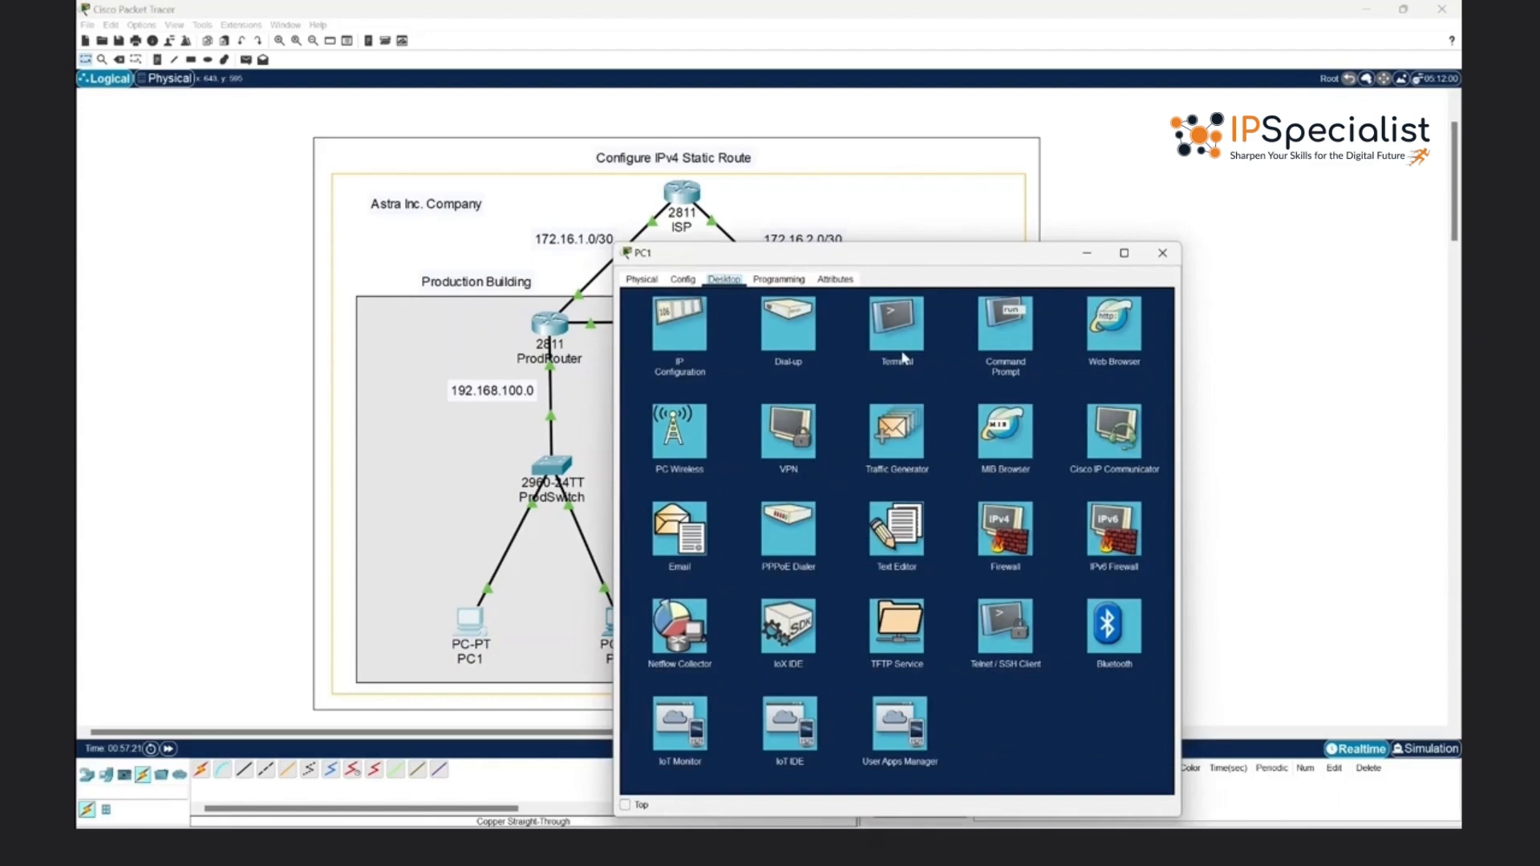
{"action": "left_click", "coordinate": [1000, 335]}
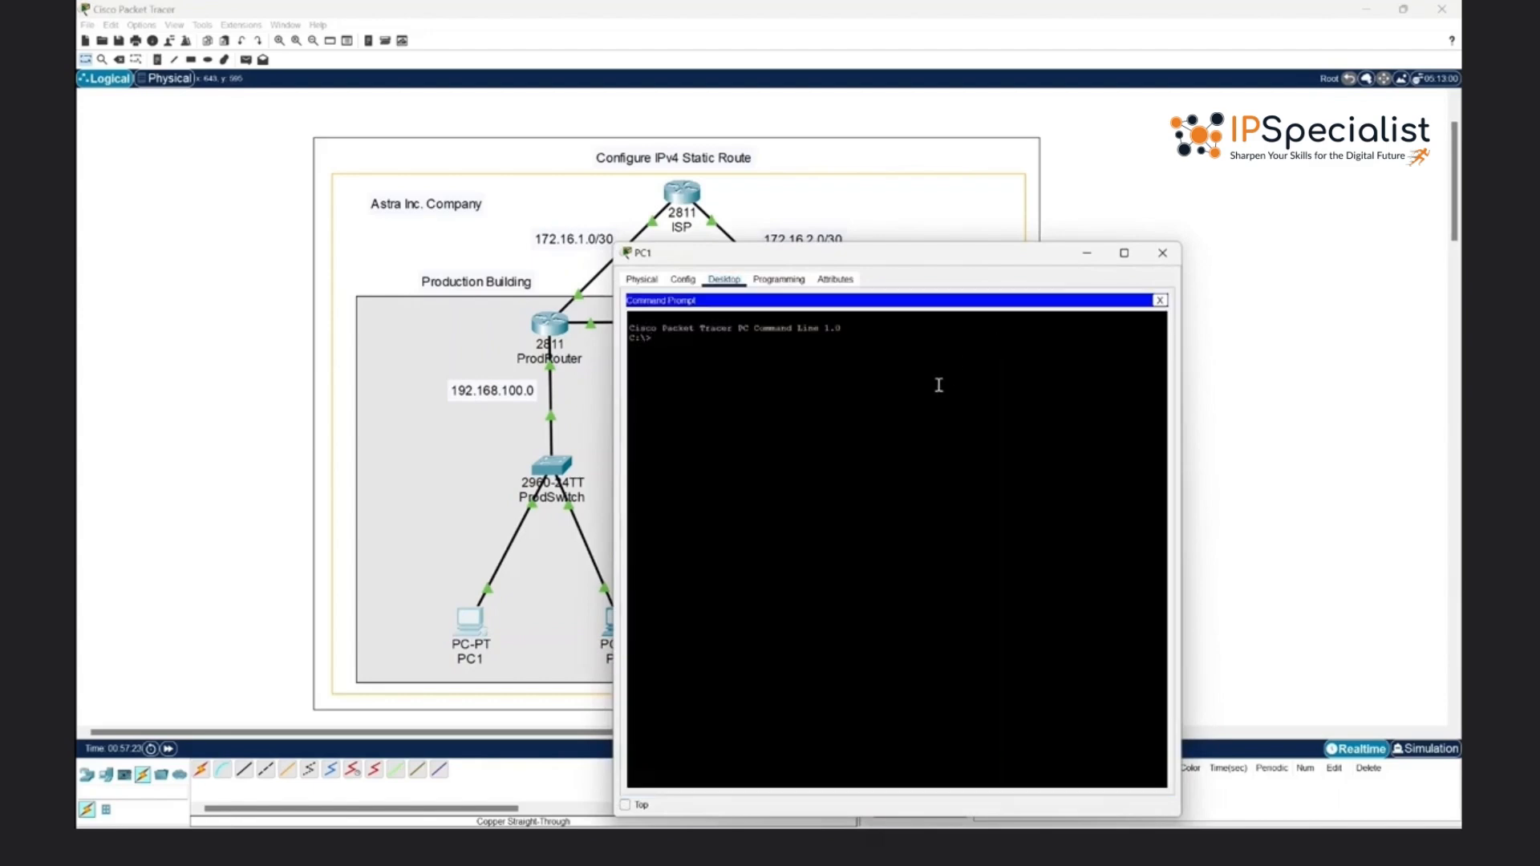
{"action": "type", "text": "ping 192.168.100.20"}
{"action": "key", "text": "Return"}
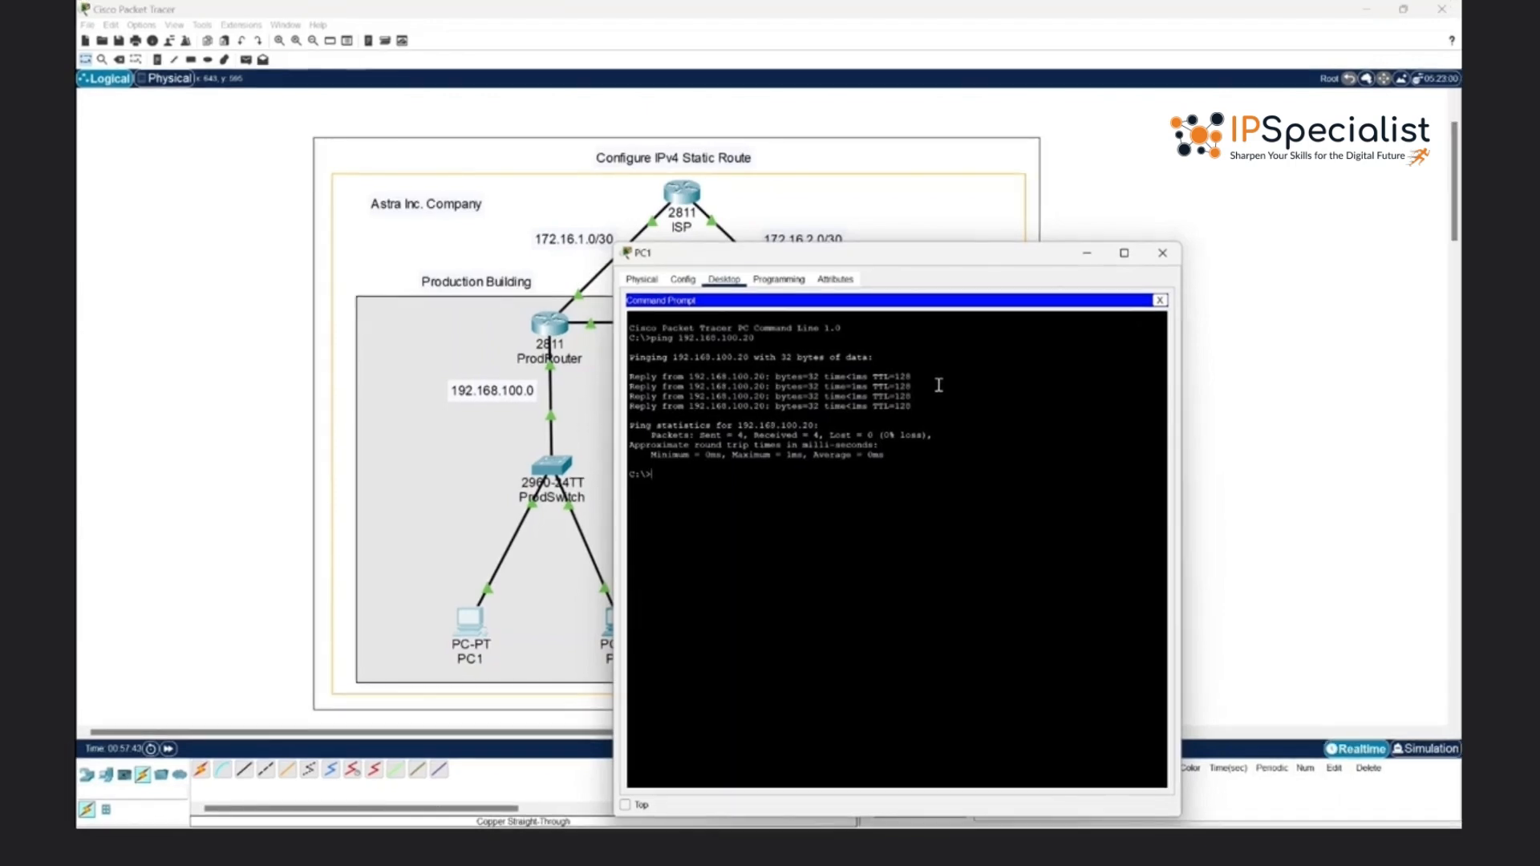
- Ping 192.168.200.10 from PC1 to test reachability of the Quality Assurance network, and close PC1's window
{"action": "key", "text": "Up"}
{"action": "key", "text": "BackSpace"}
{"action": "key", "text": "BackSpace"}
{"action": "key", "text": "BackSpace"}
{"action": "key", "text": "BackSpace"}
{"action": "key", "text": "BackSpace"}
{"action": "type", "text": "200.10"}
{"action": "key", "text": "Return"}
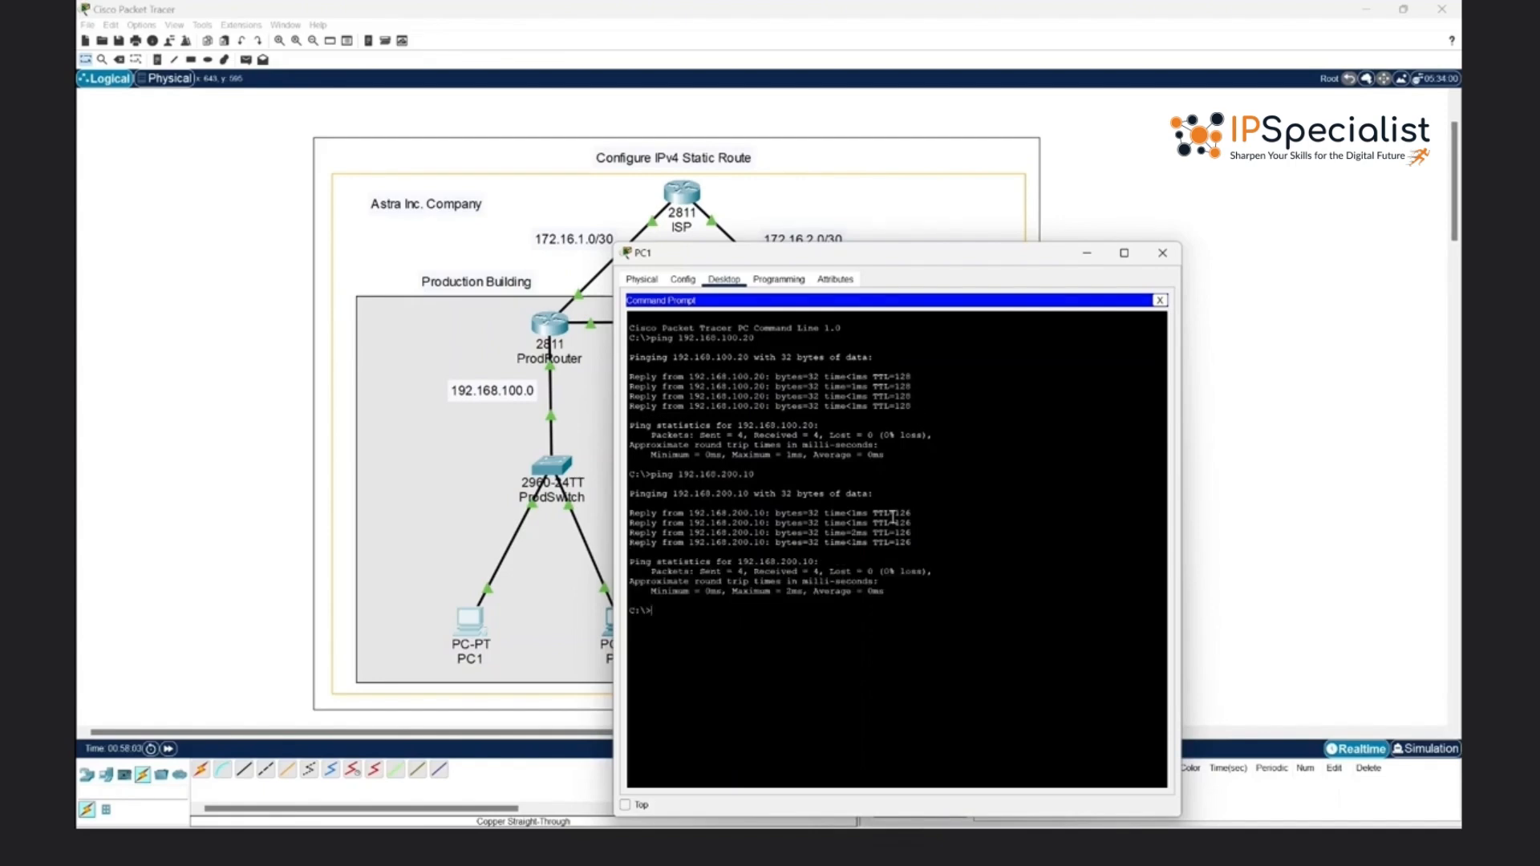
{"action": "left_click", "coordinate": [1162, 254]}
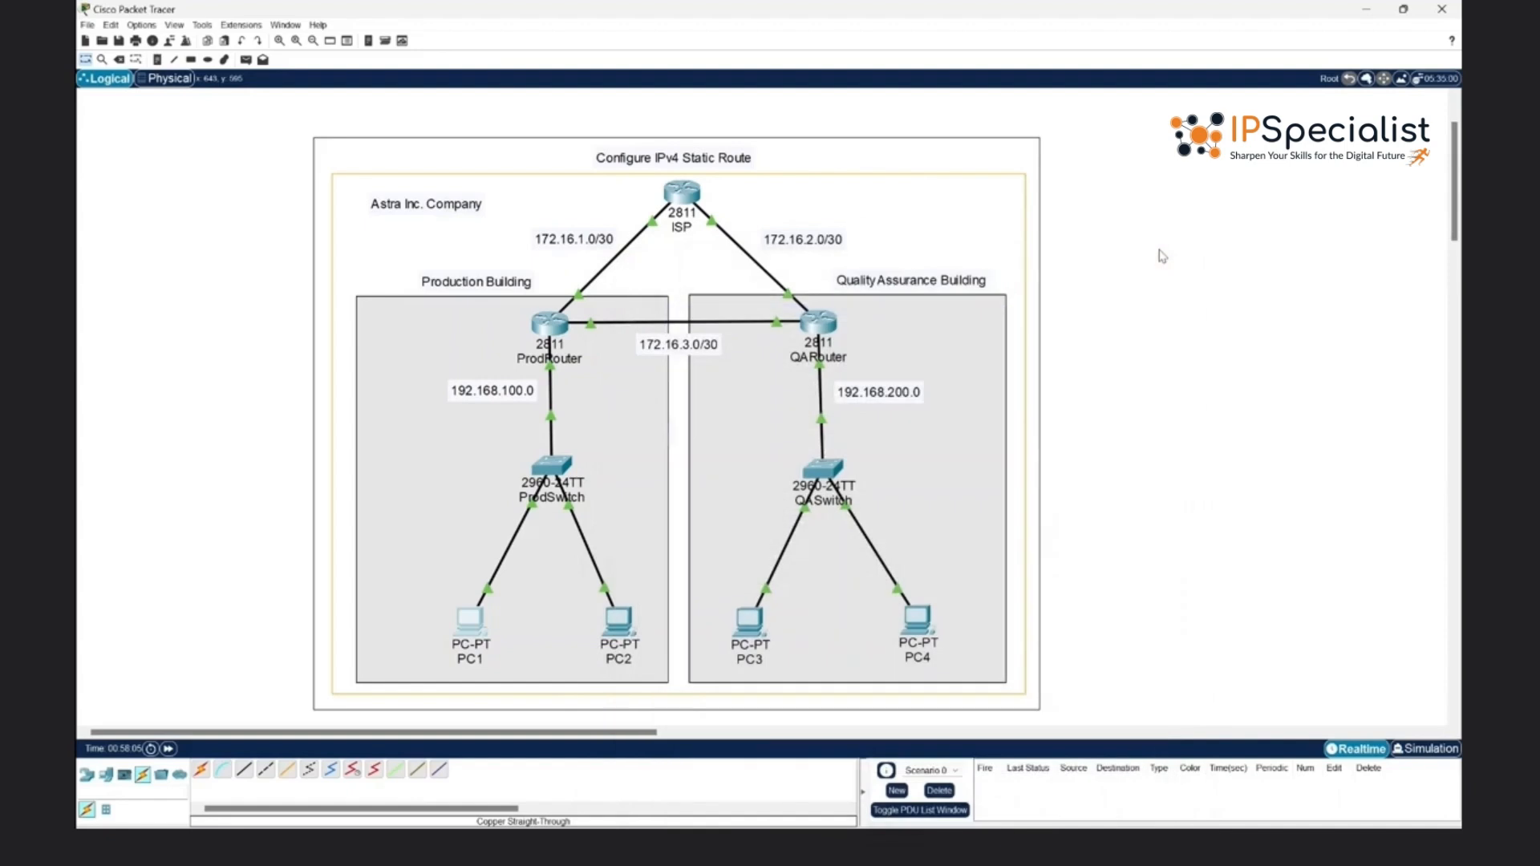
- Send a simple PDU from PC1 to PC4 to test connectivity between the two buildings
{"action": "left_click", "coordinate": [242, 59]}
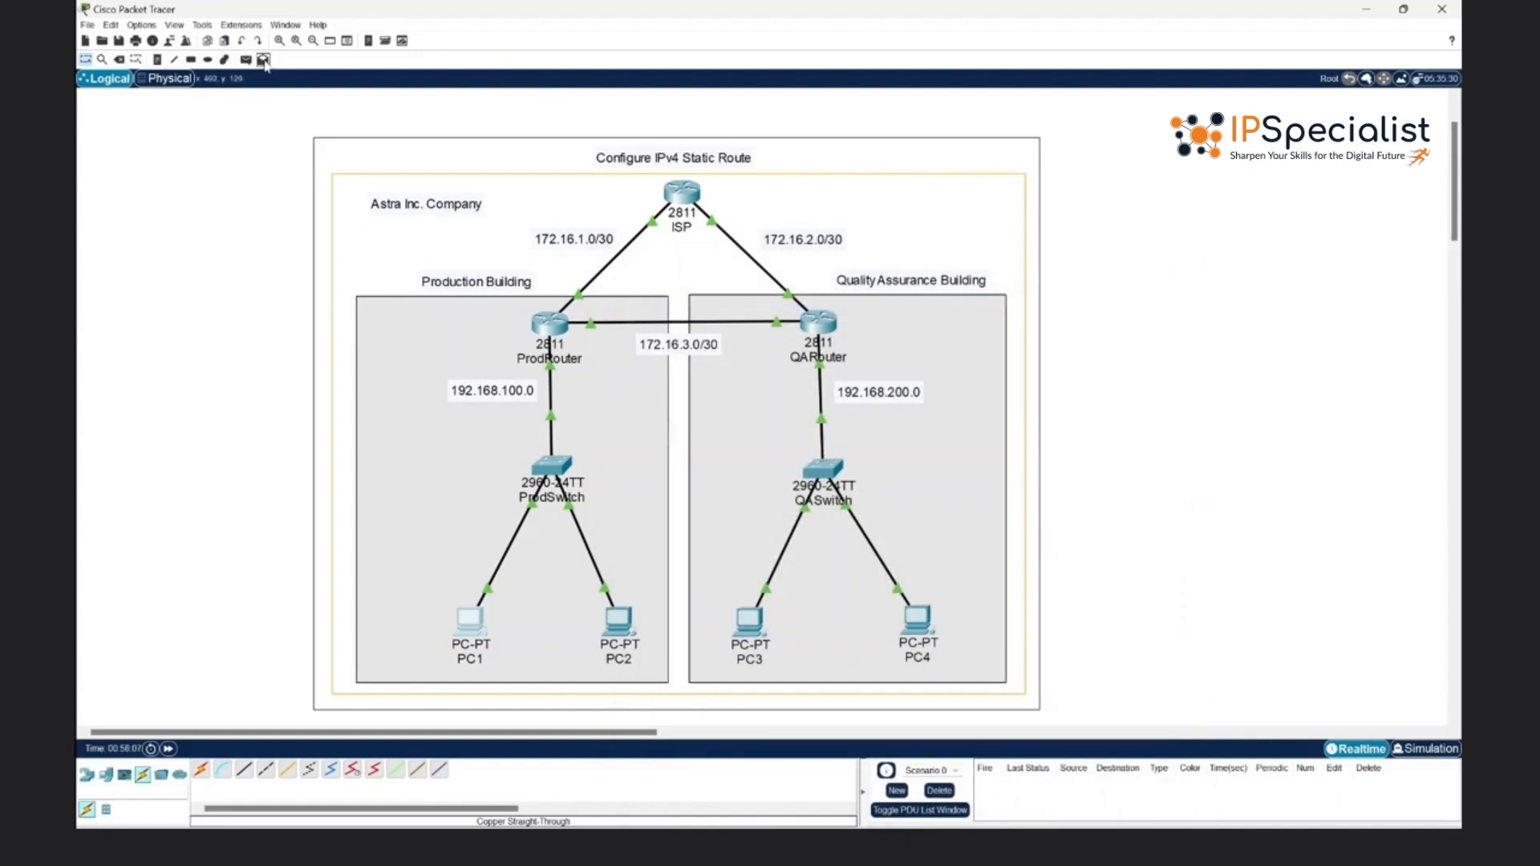
{"action": "left_click", "coordinate": [241, 60]}
{"action": "left_click", "coordinate": [466, 622]}
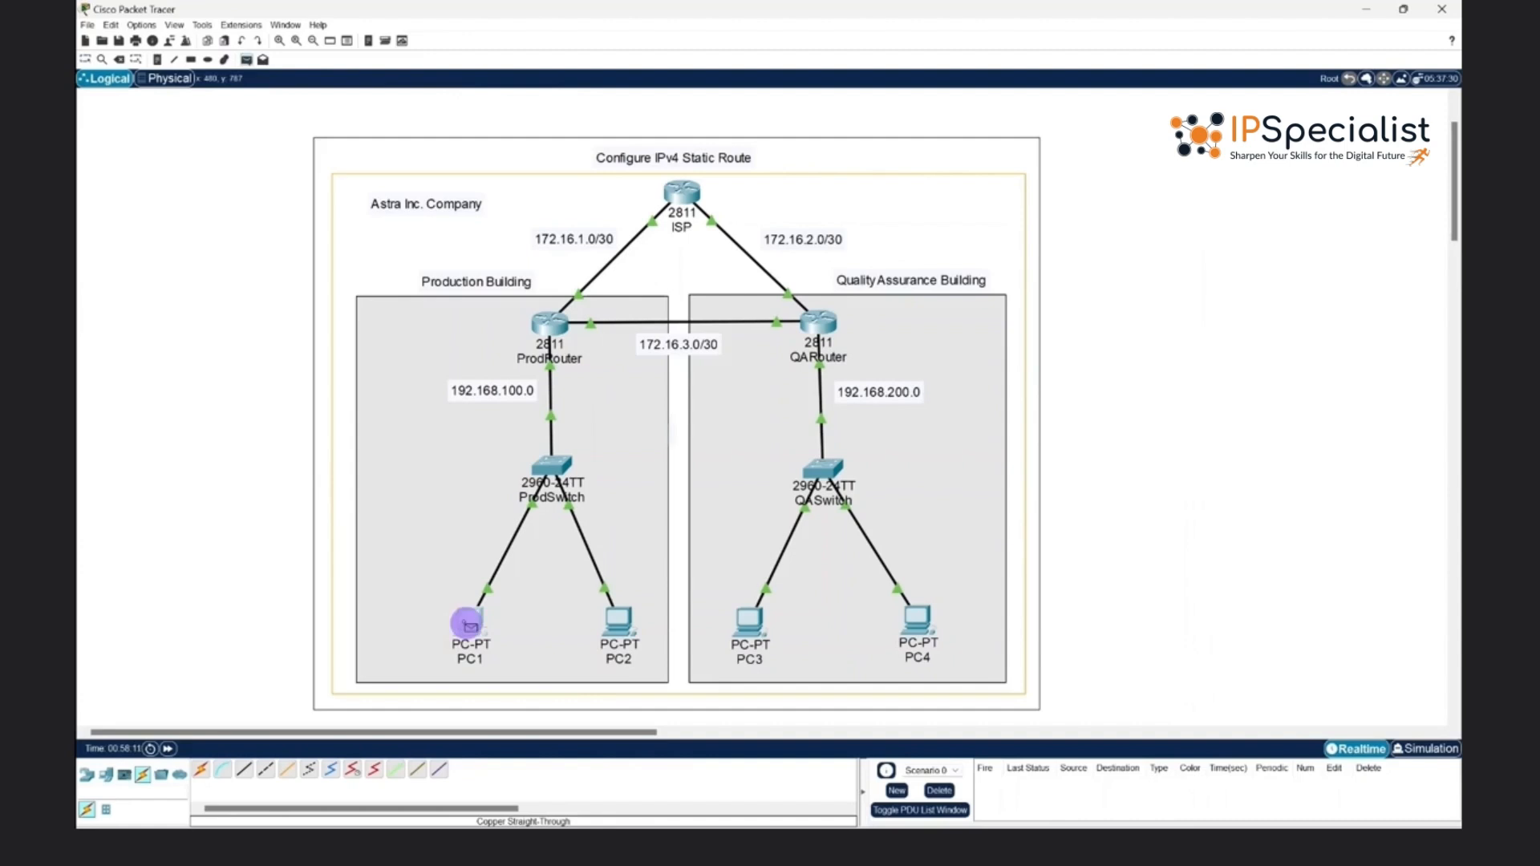
{"action": "left_click", "coordinate": [928, 625]}
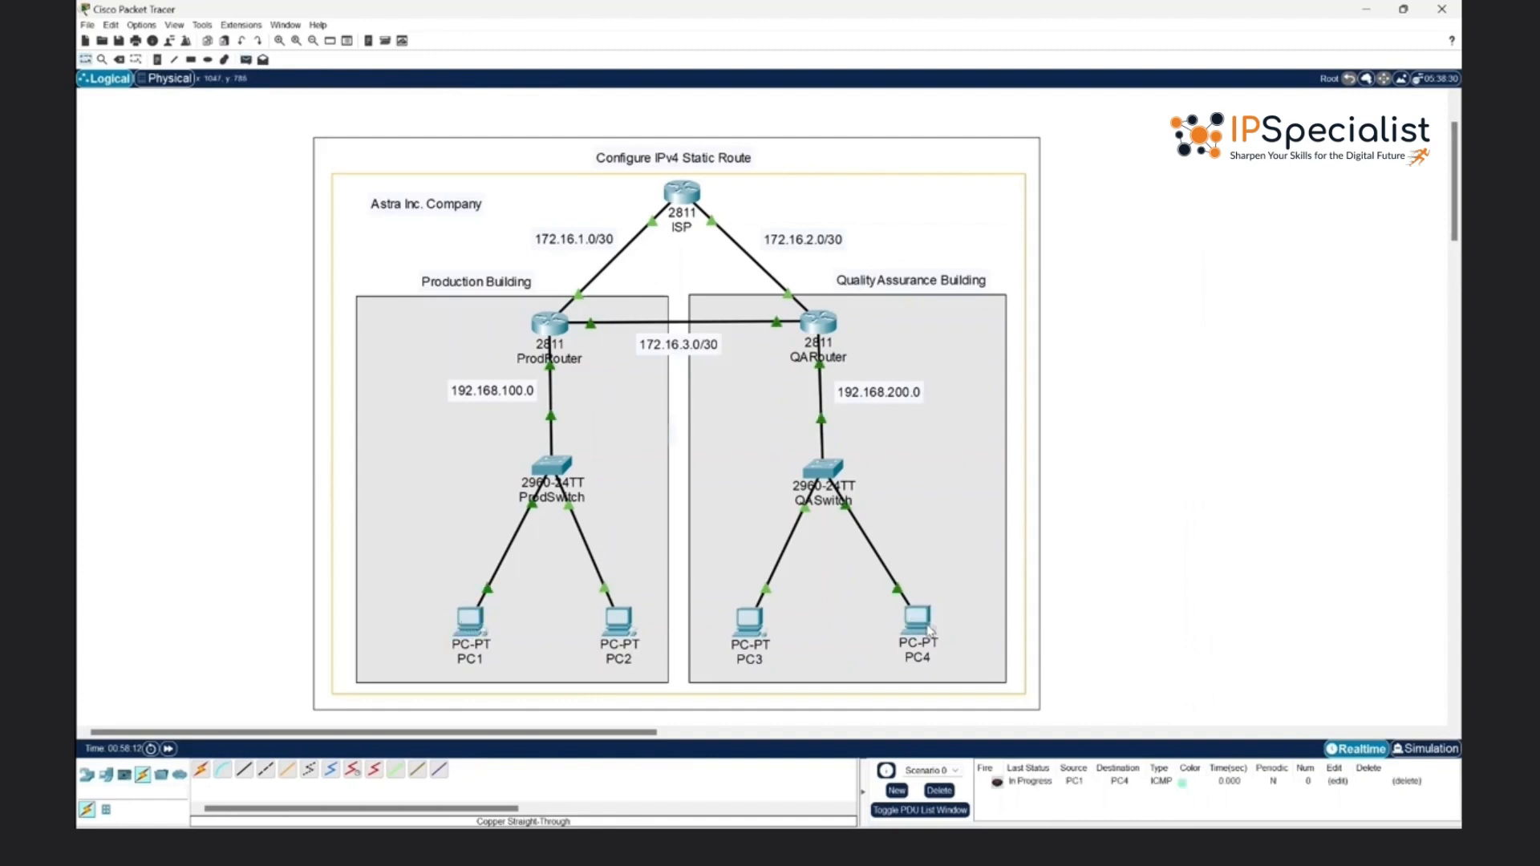
- Send a simple PDU from PC2 to PC3 and check the last status of both PDUs
{"action": "left_click", "coordinate": [246, 59]}
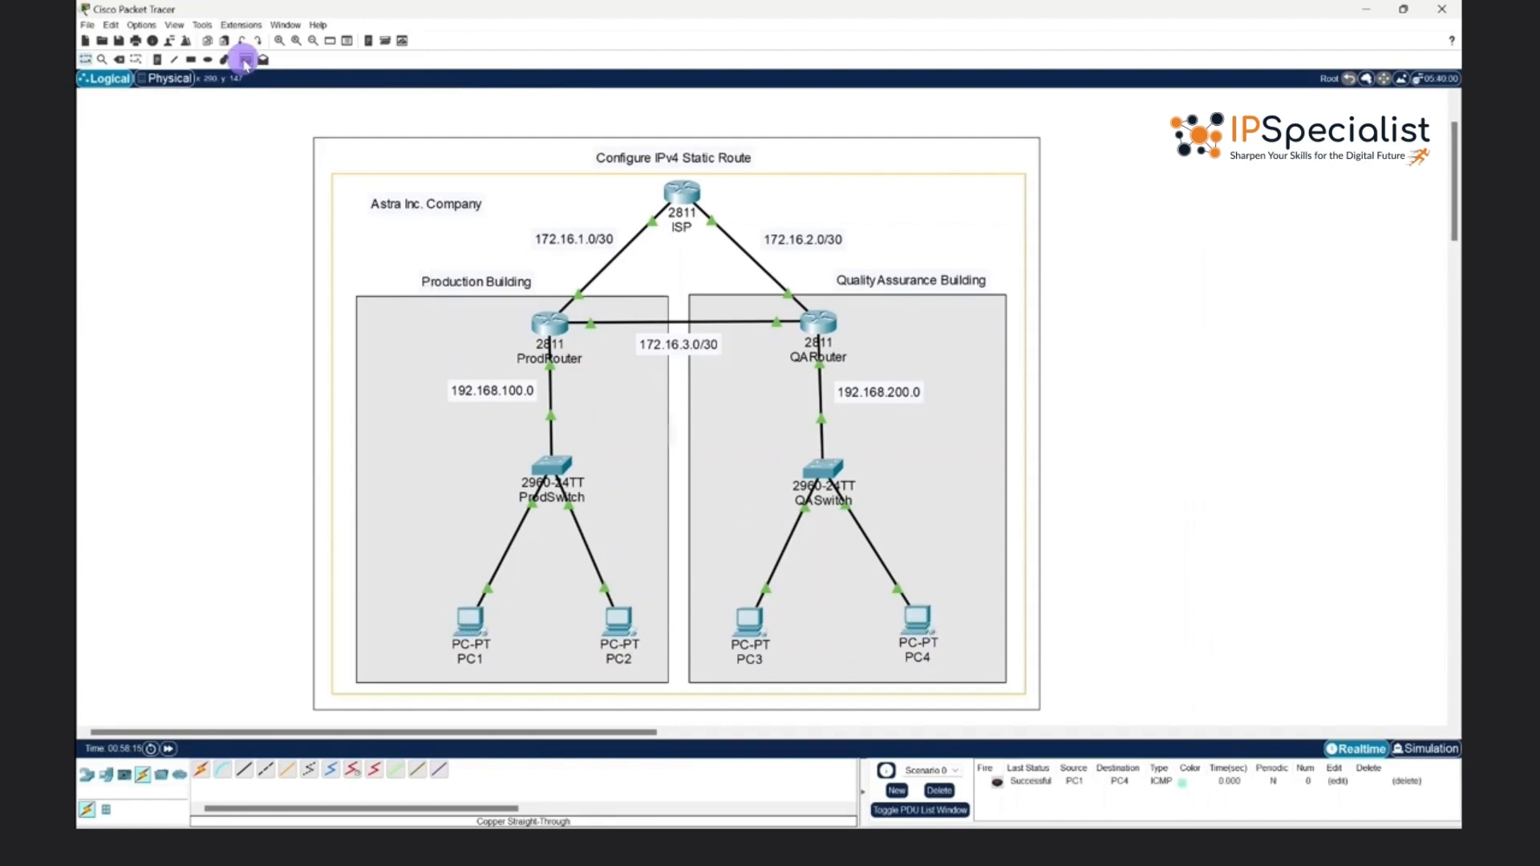
{"action": "left_click", "coordinate": [625, 617]}
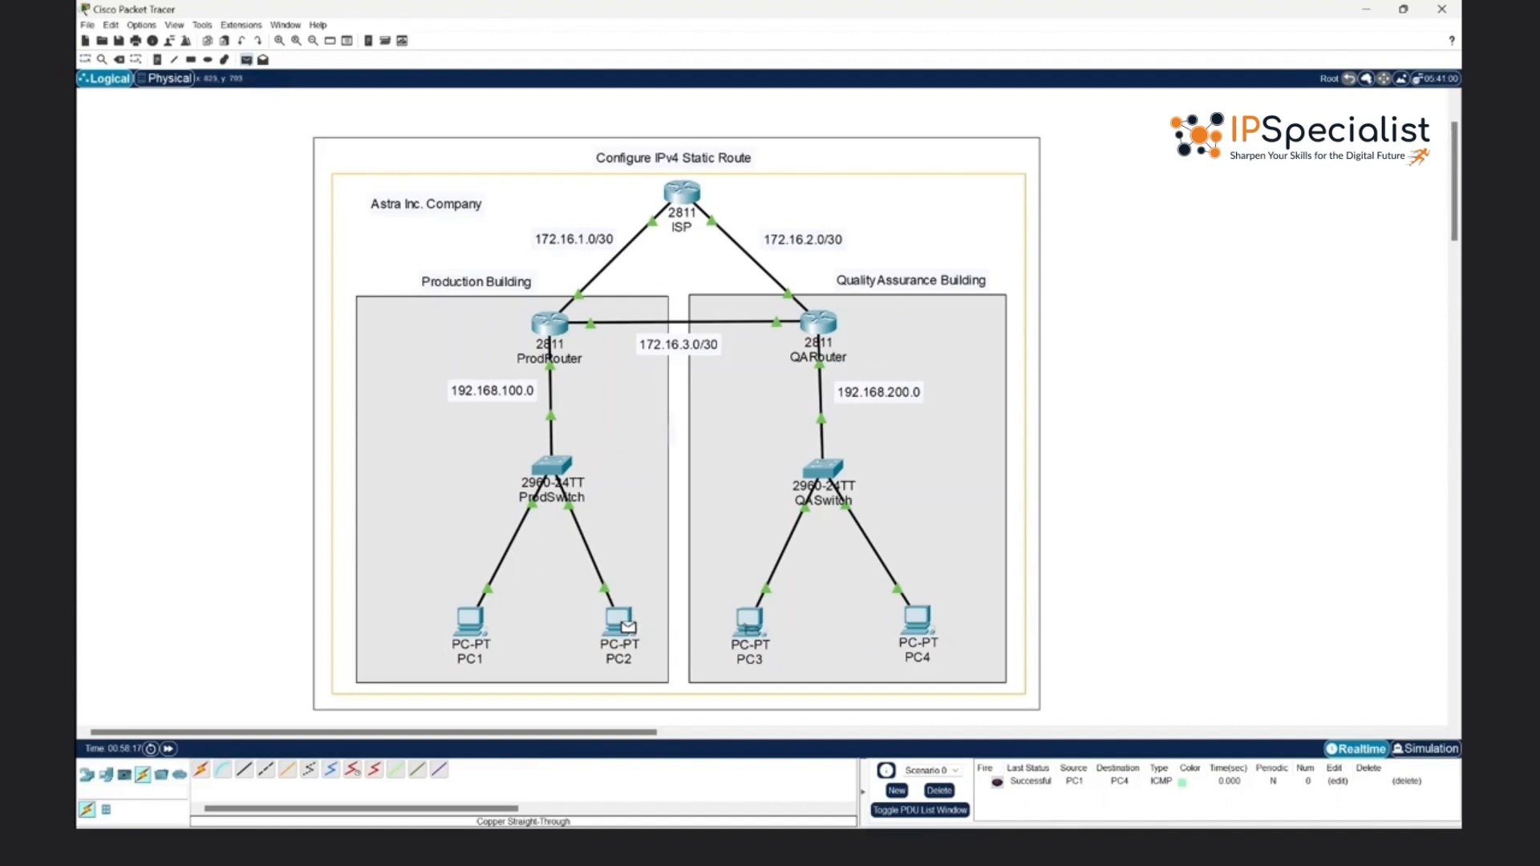
{"action": "left_click", "coordinate": [750, 623]}
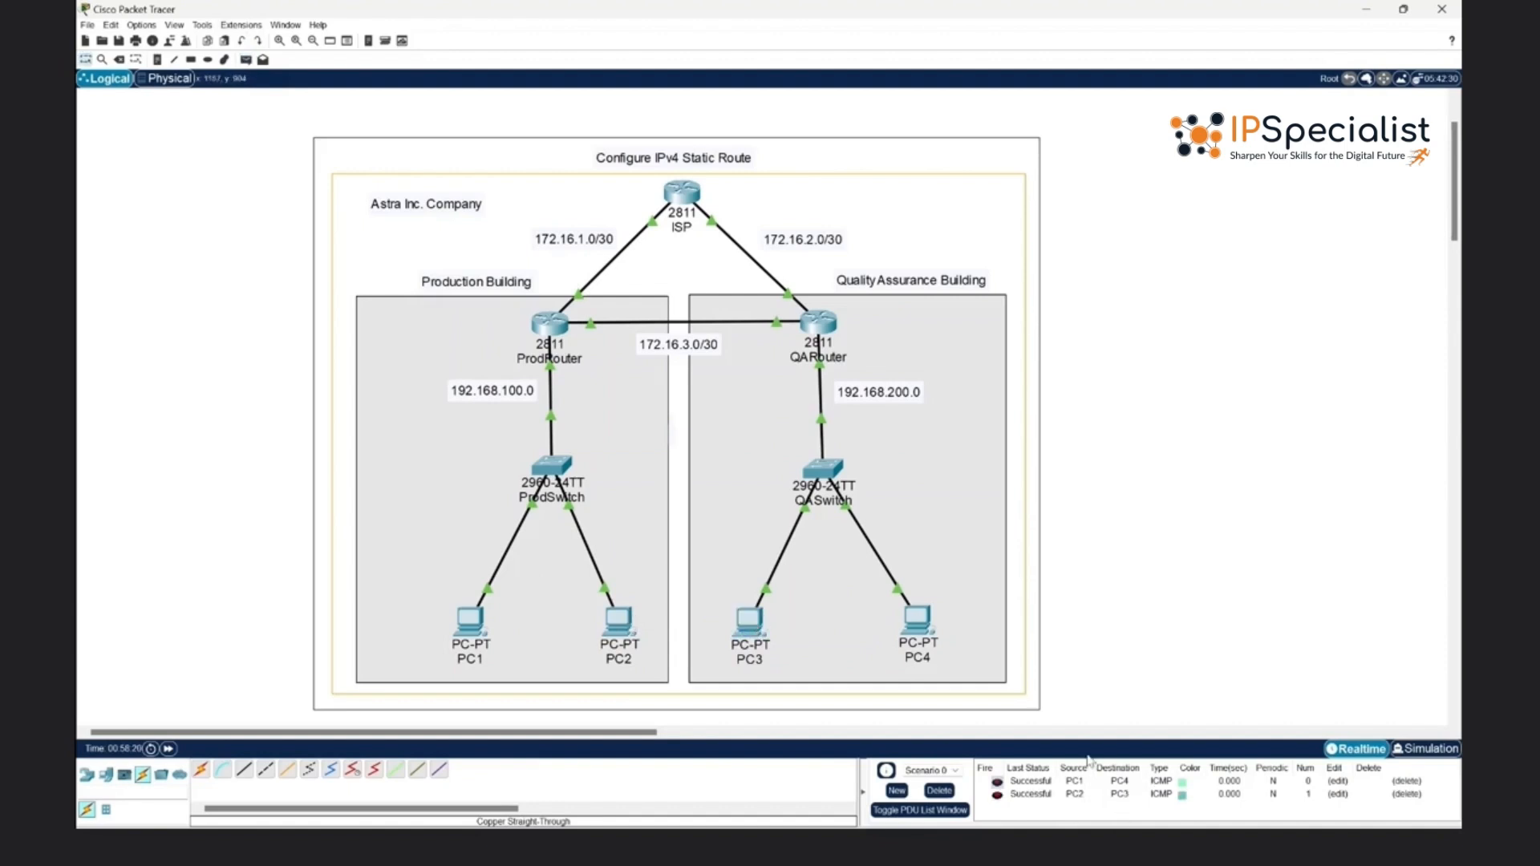
{"action": "left_click", "coordinate": [1032, 781]}
{"action": "left_click", "coordinate": [286, 281]}
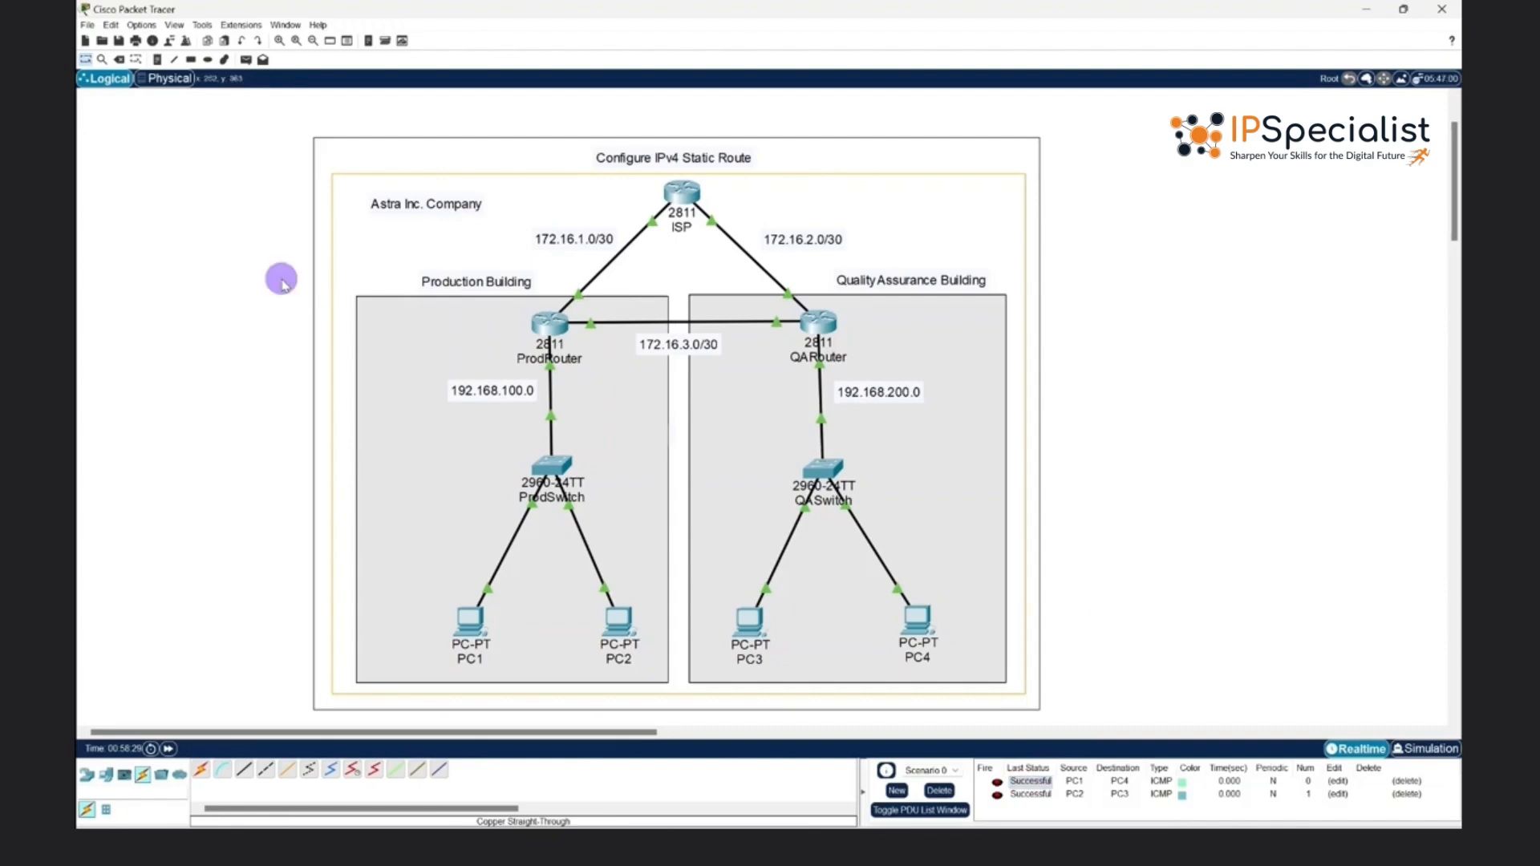